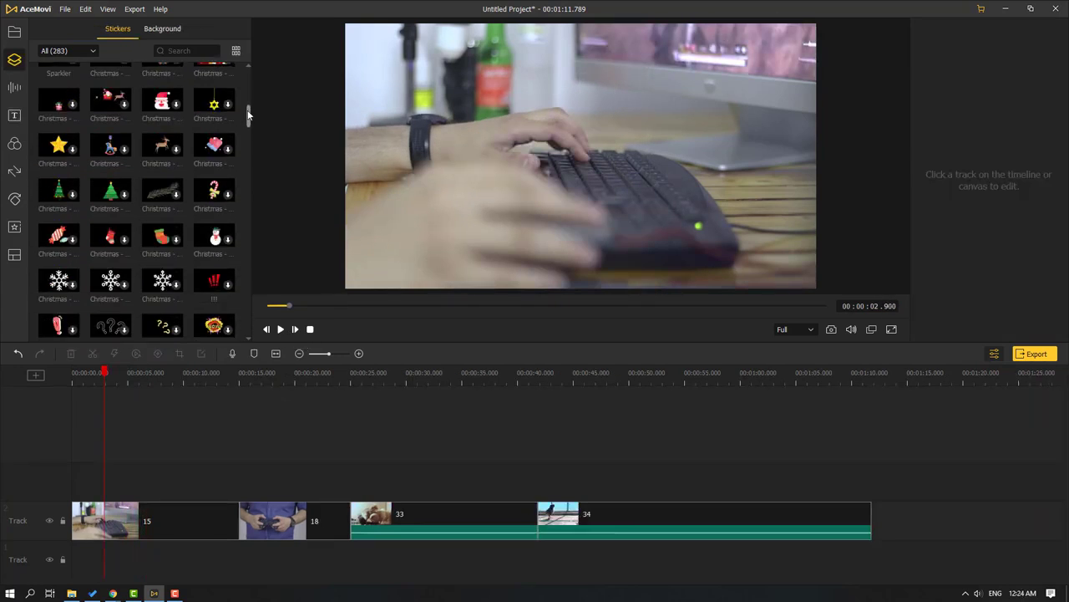
# Place clip 18 in split-screen slot 1 and clip 15 toward slot 2
pyautogui.scroll(-3, 248, 114)
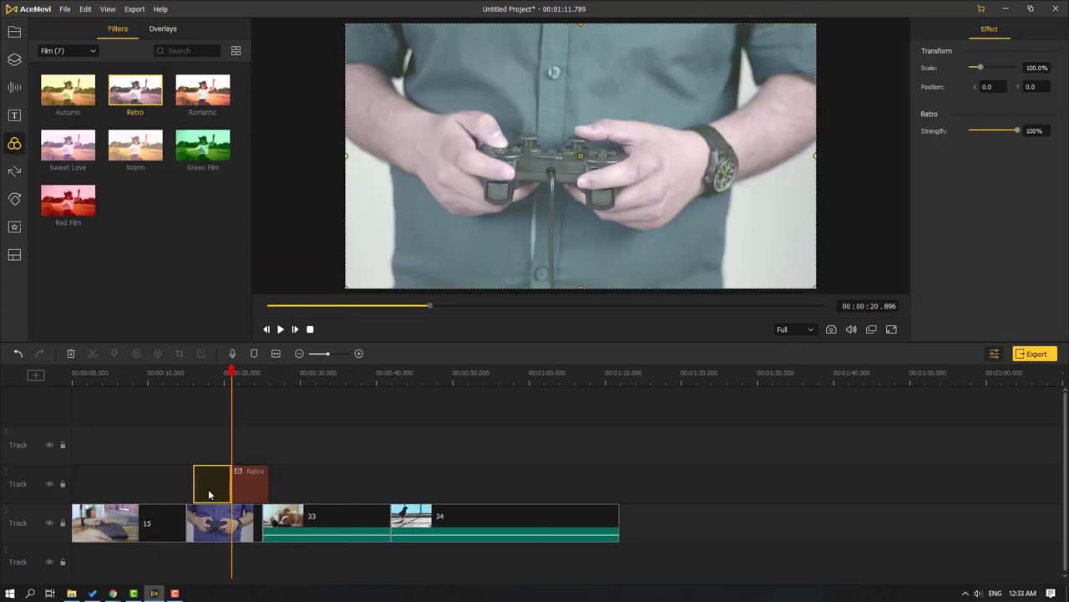
pyautogui.moveTo(210, 489); pyautogui.dragTo(236, 484)
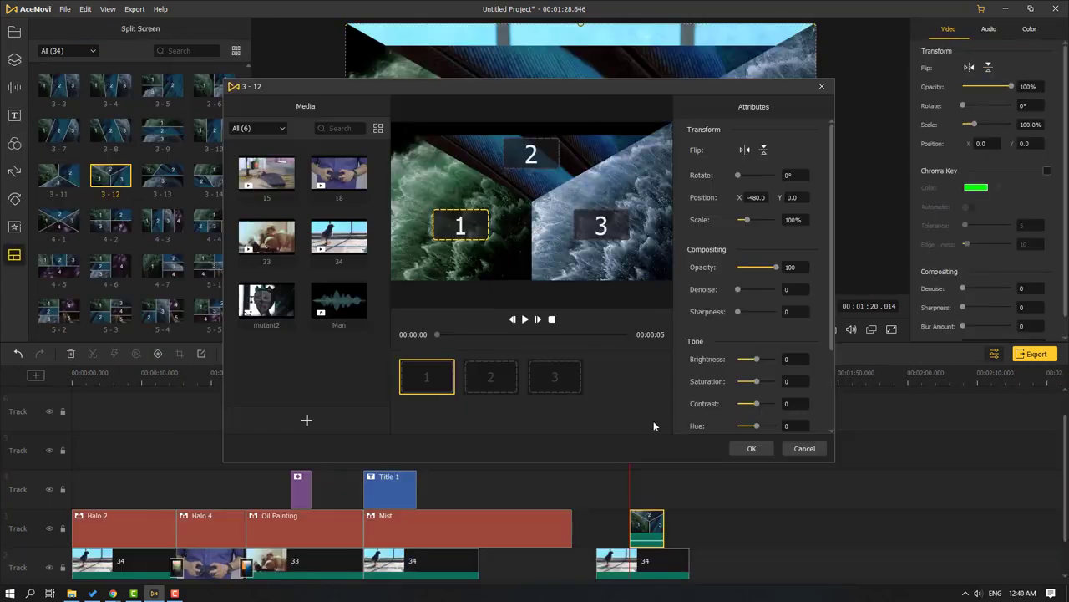
pyautogui.moveTo(580, 86); pyautogui.dragTo(652, 102)
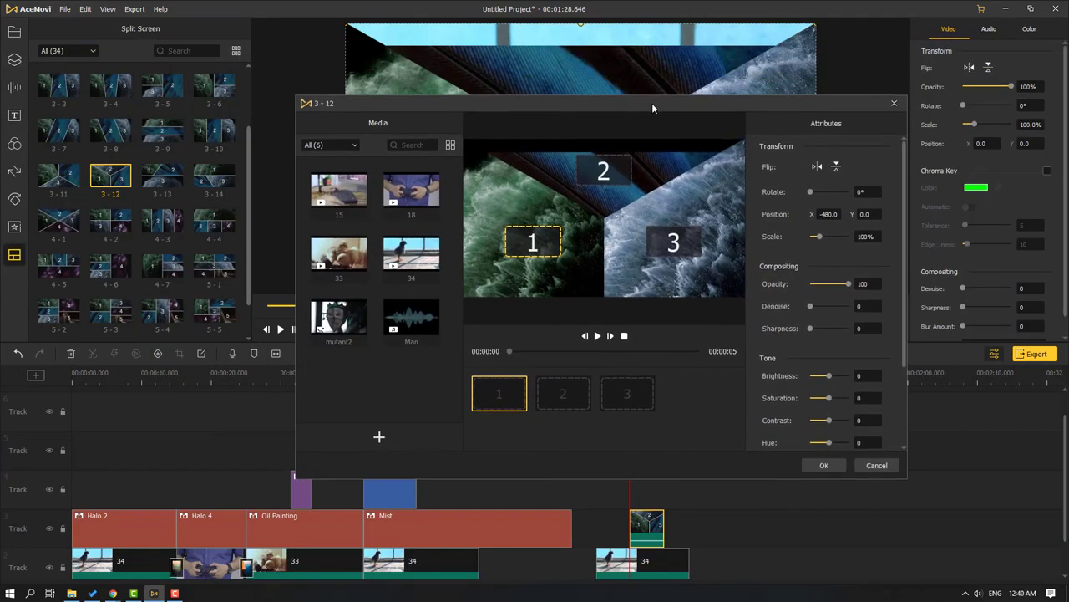
pyautogui.moveTo(411, 190); pyautogui.dragTo(532, 242)
pyautogui.moveTo(334, 197); pyautogui.dragTo(600, 172)
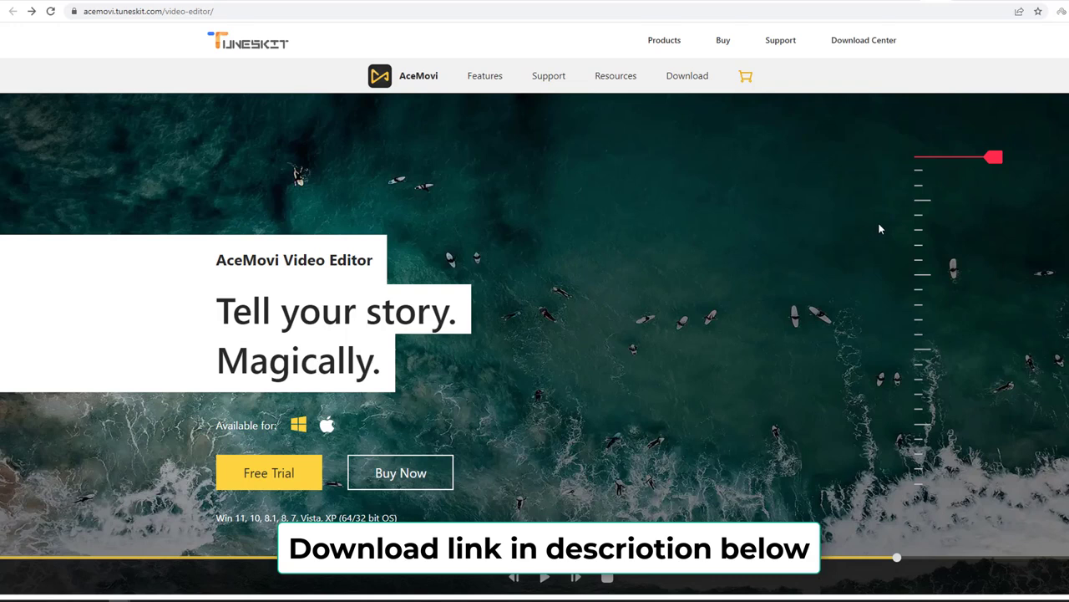
# Scroll through the AceMovi Video Editor product page on the TunesKit website
pyautogui.scroll(-2, 879, 228)
pyautogui.scroll(2, 586, 406)
pyautogui.scroll(-1, 554, 421)
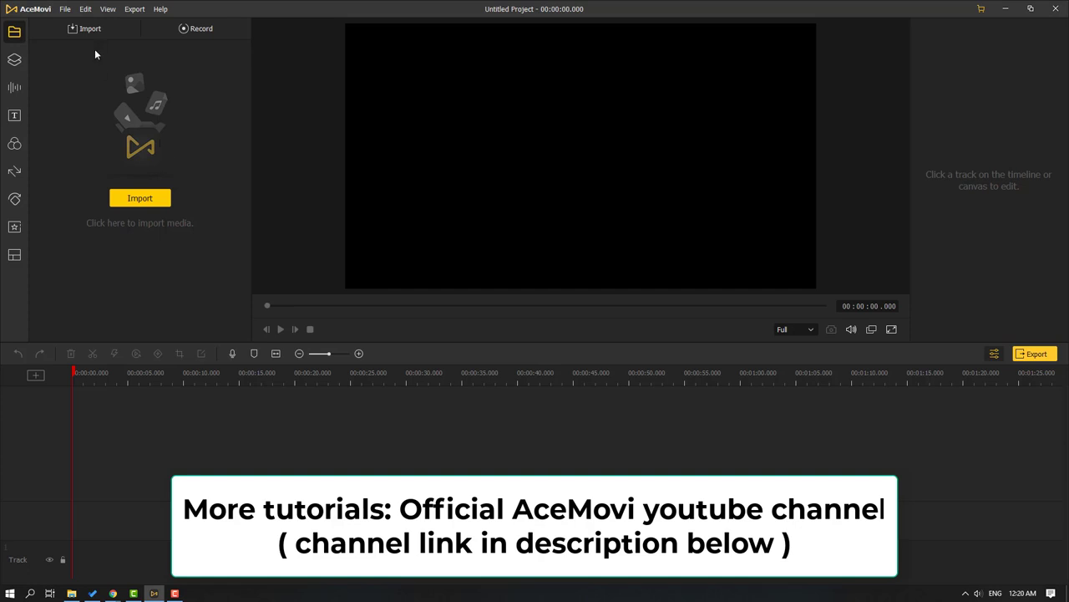
# Import clips 15, 34, 33 and 18 from the video folder into the media library
pyautogui.click(144, 203)
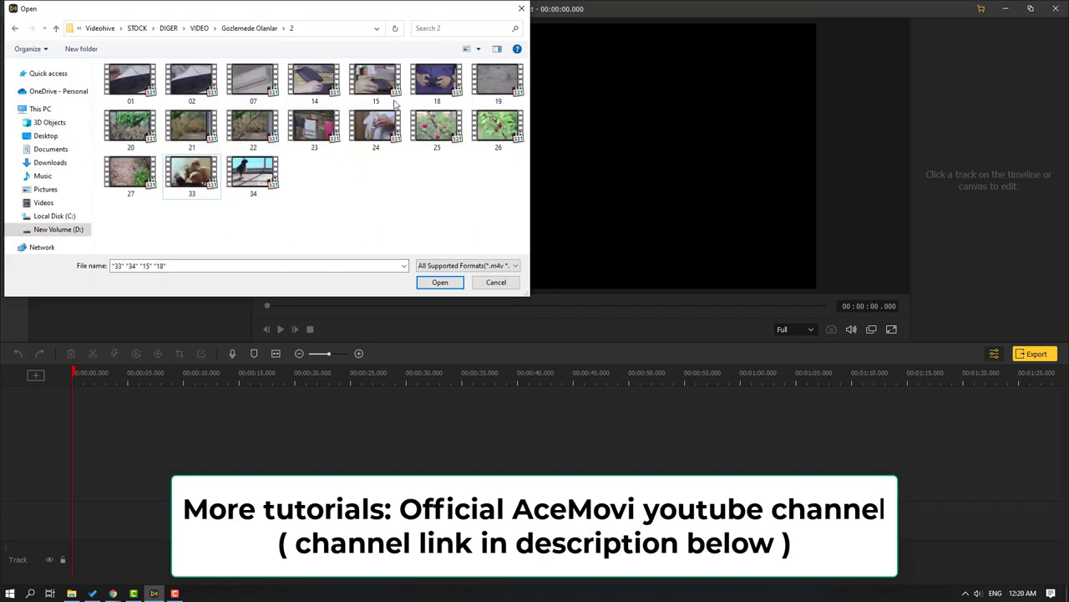
pyautogui.click(376, 81)
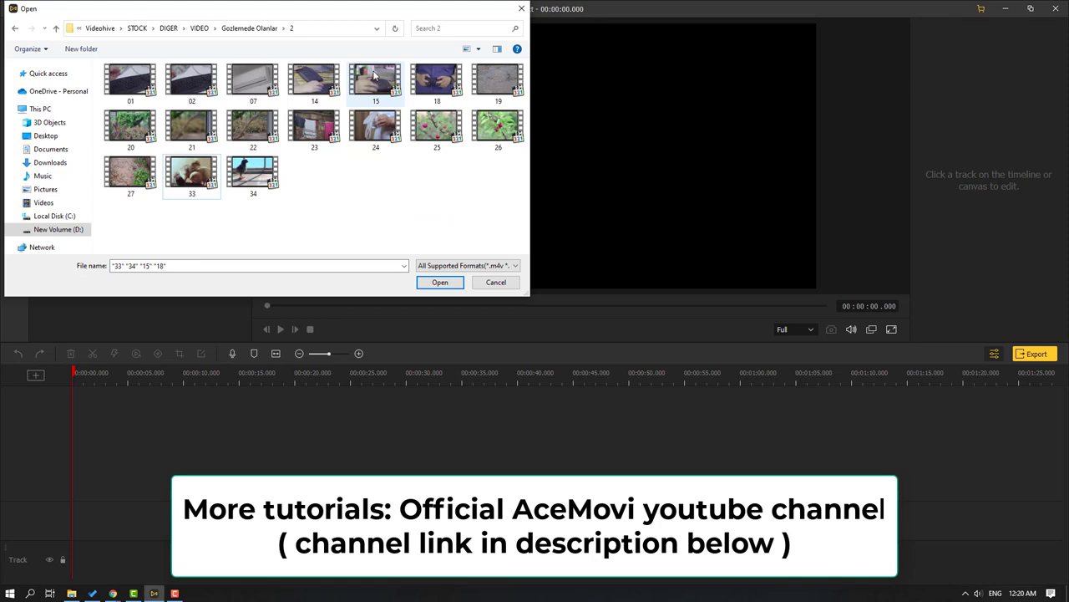
pyautogui.keyDown('ctrl'); pyautogui.click(267, 175); pyautogui.keyUp('ctrl')
pyautogui.keyDown('ctrl'); pyautogui.click(192, 174); pyautogui.keyUp('ctrl')
pyautogui.keyDown('ctrl'); pyautogui.click(436, 81); pyautogui.keyUp('ctrl')
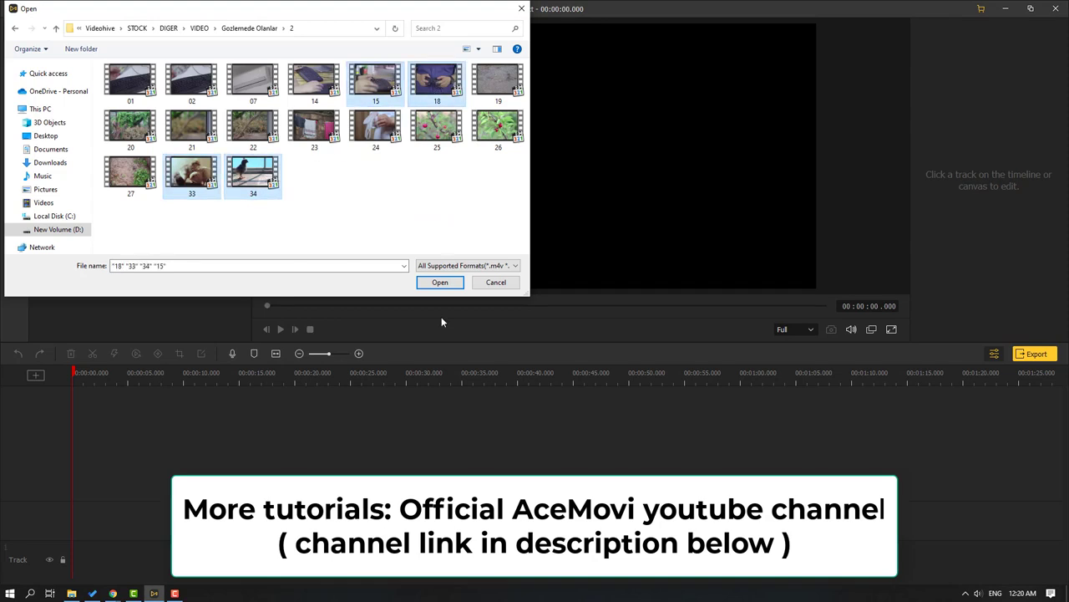
pyautogui.press('Return')
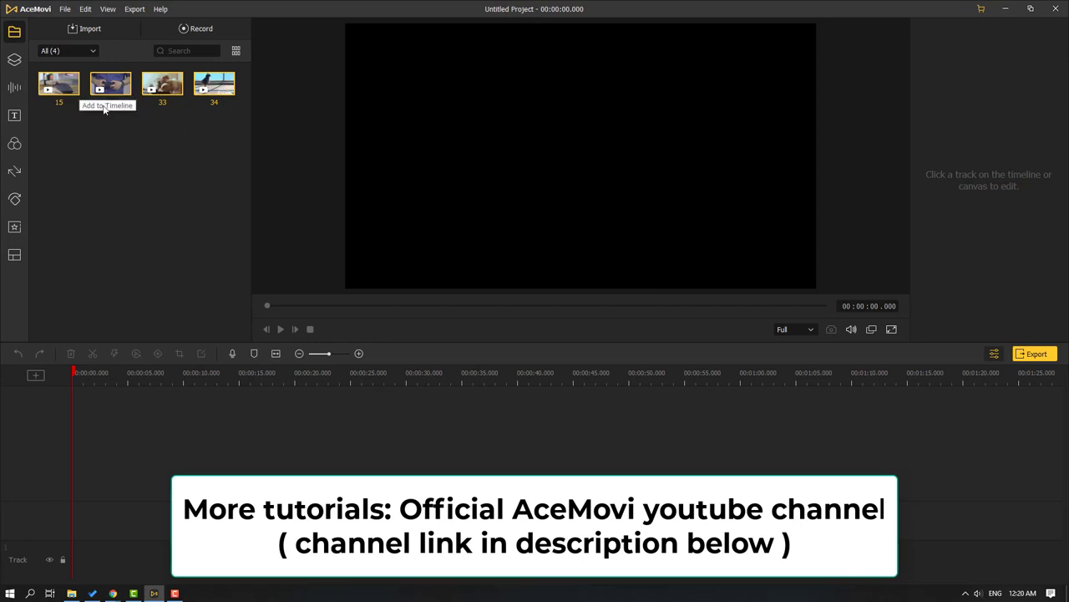
pyautogui.click(85, 50)
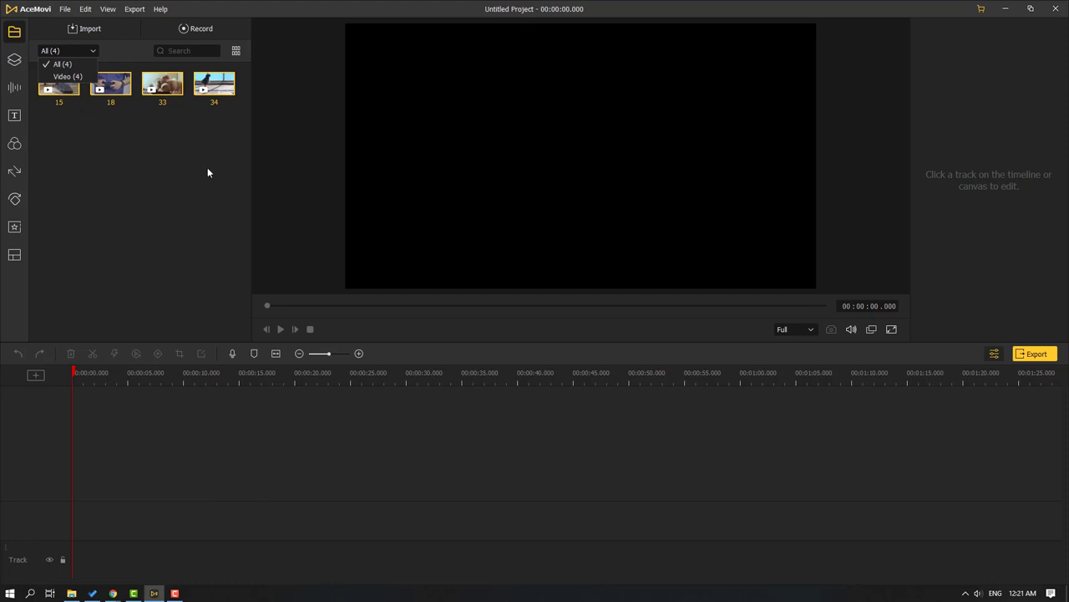
# Import the mutant2 image from the 3D PORTFOLIO folder into the media library
pyautogui.click(103, 137)
pyautogui.rightClick(104, 138)
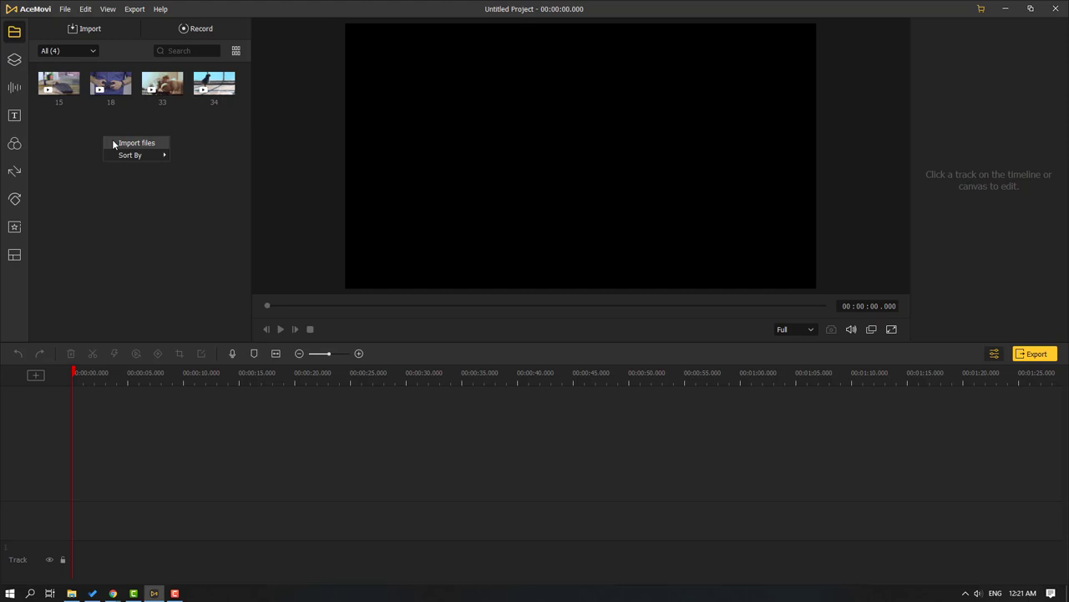
pyautogui.click(134, 142)
pyautogui.click(182, 173)
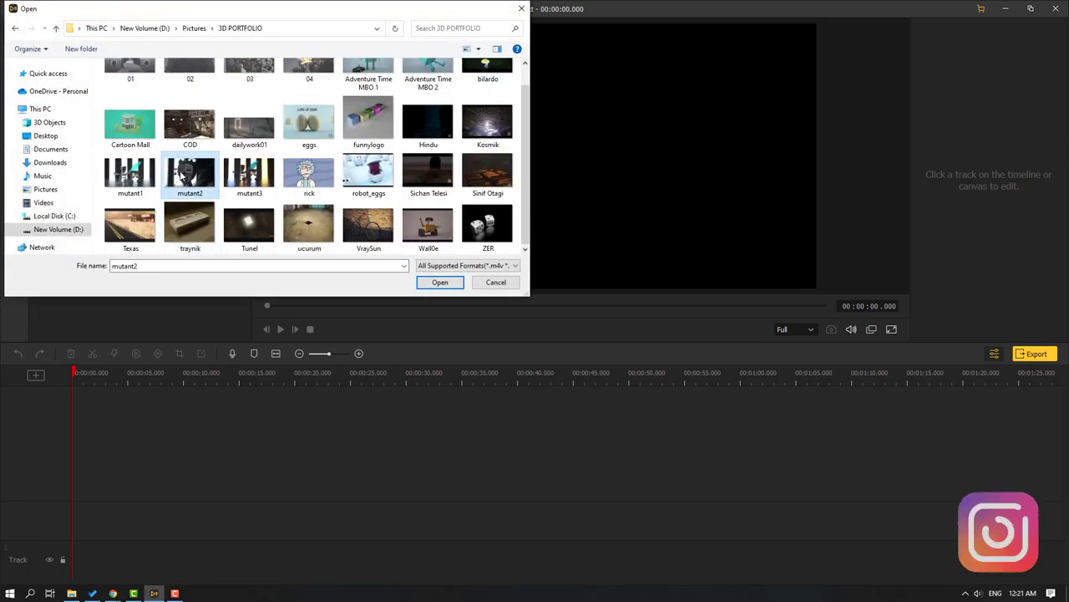
pyautogui.click(423, 284)
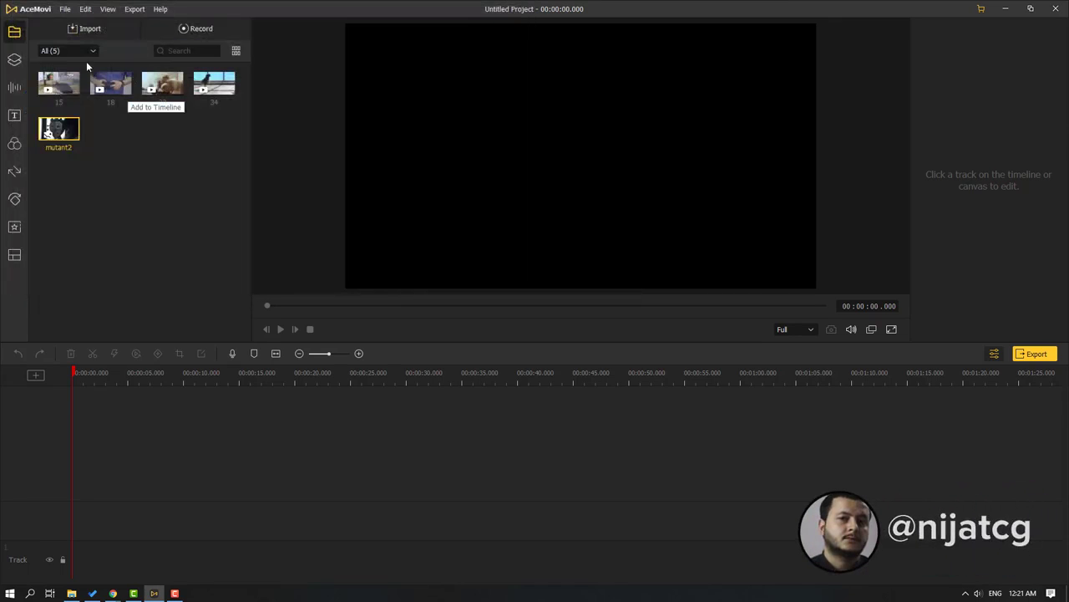
pyautogui.click(90, 50)
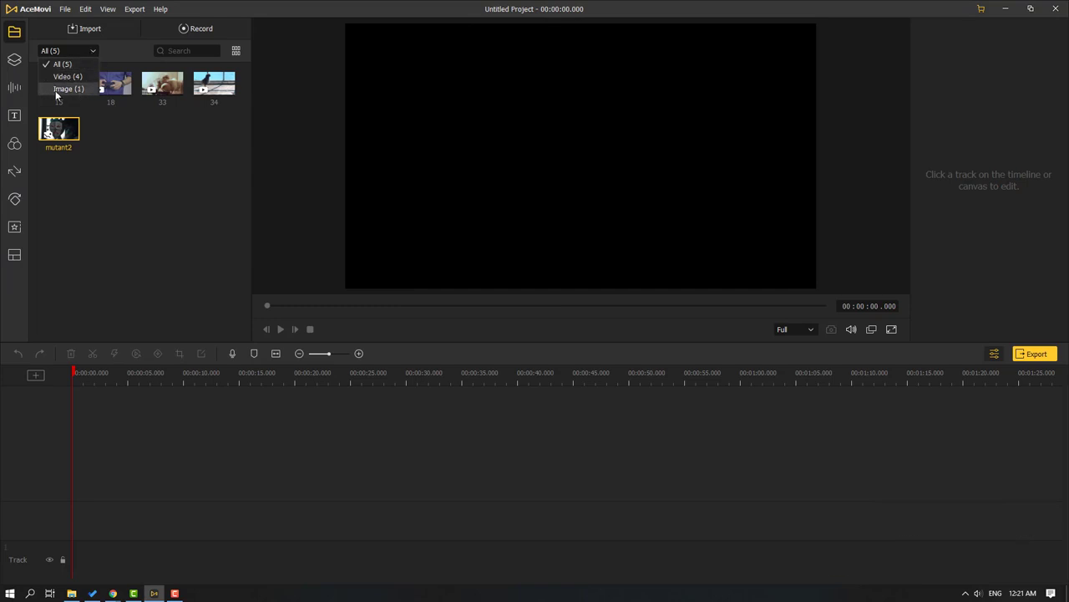
# Import the Man music track from the BG MUSIC folder into the library
pyautogui.click(144, 155)
pyautogui.rightClick(145, 166)
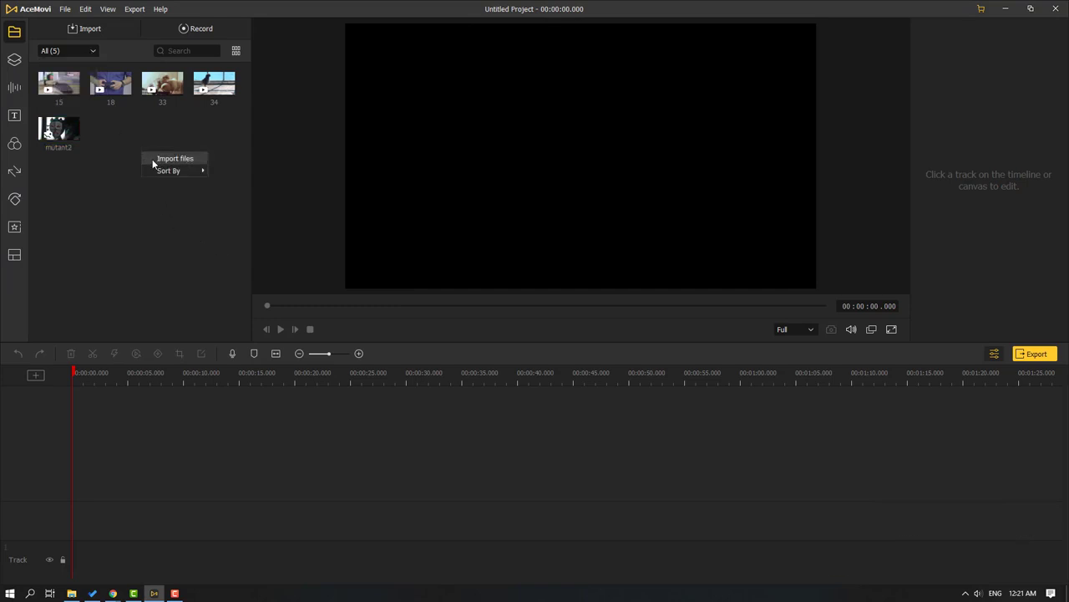
pyautogui.click(153, 159)
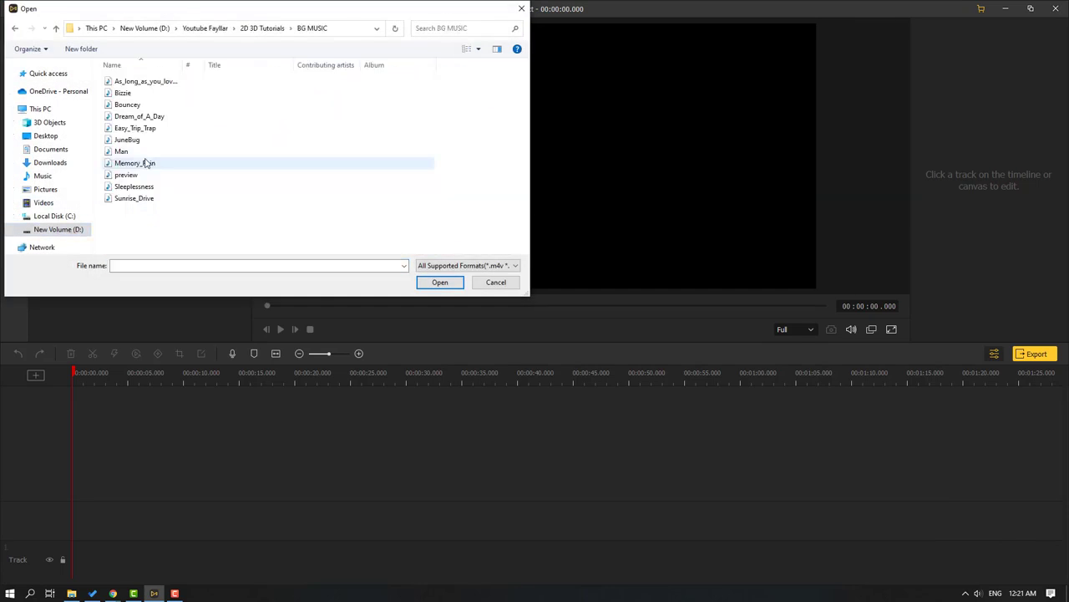
pyautogui.click(146, 152)
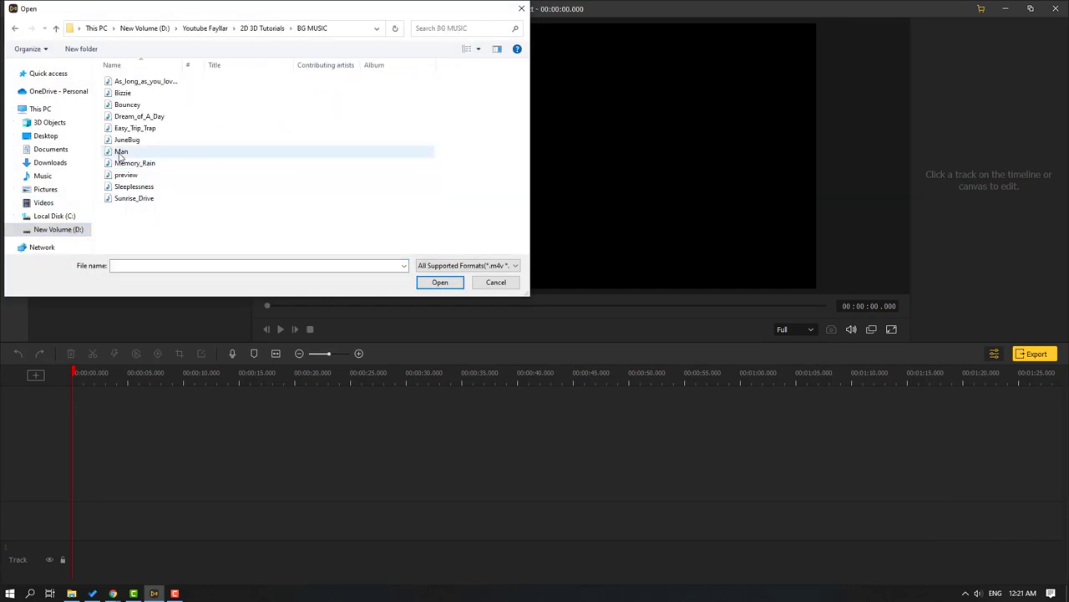
pyautogui.click(439, 283)
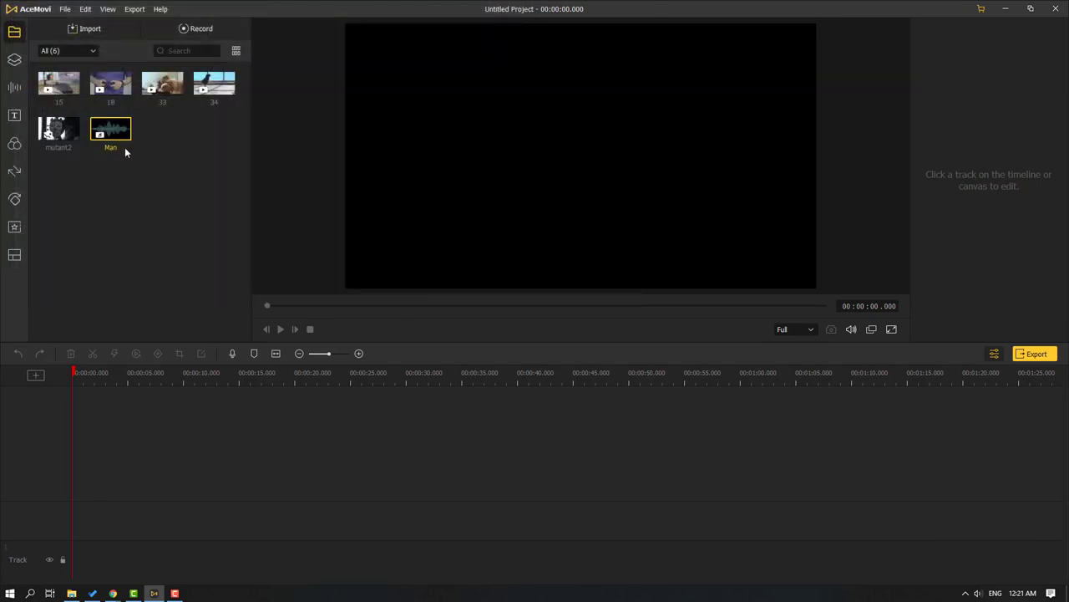
pyautogui.click(85, 51)
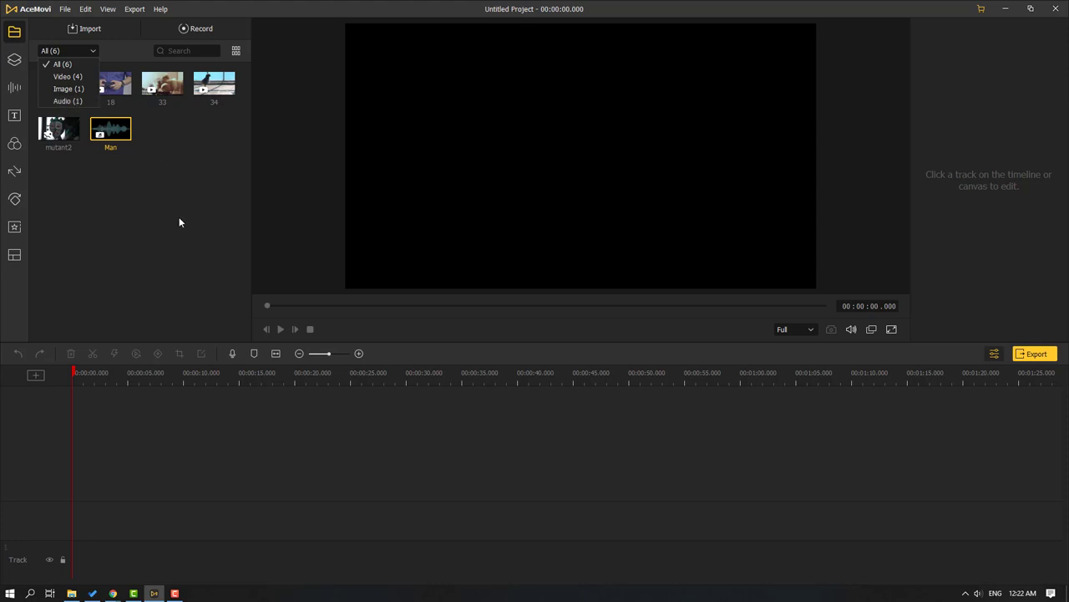
pyautogui.click(144, 108)
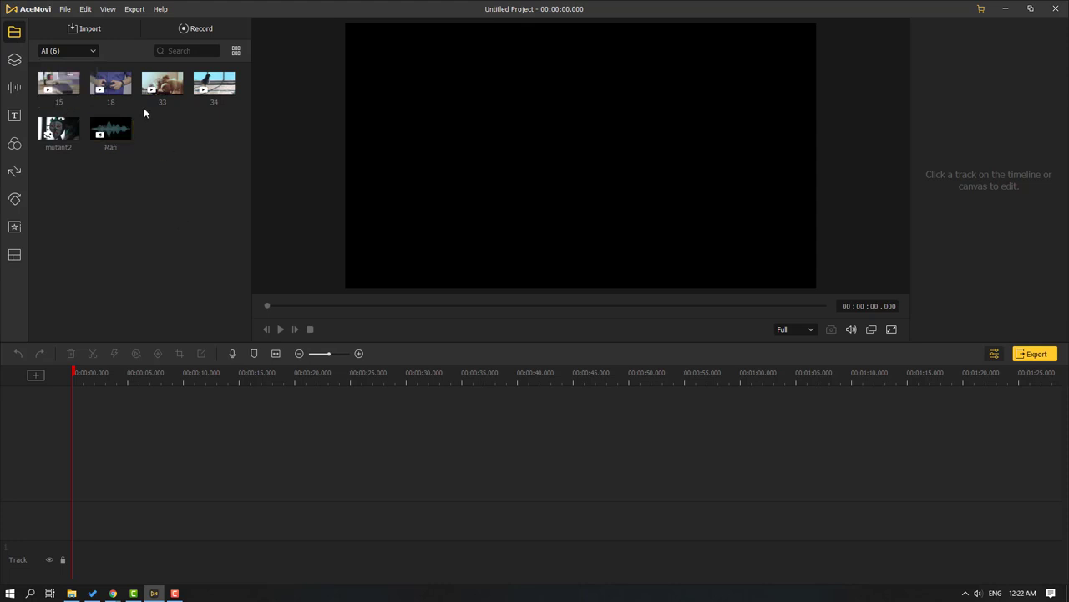
pyautogui.click(201, 28)
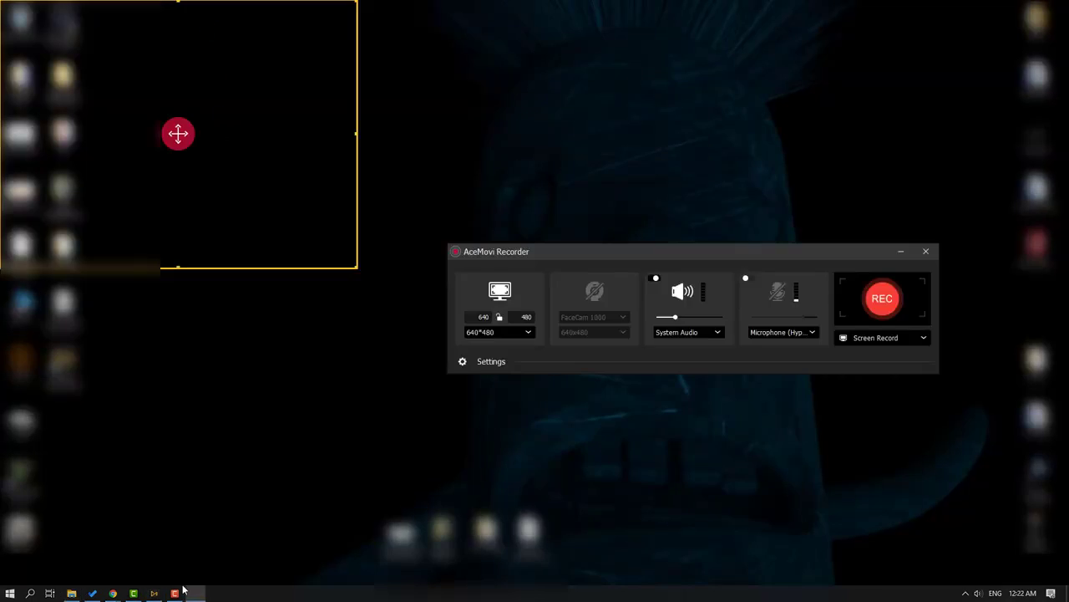
pyautogui.moveTo(593, 253); pyautogui.dragTo(578, 249)
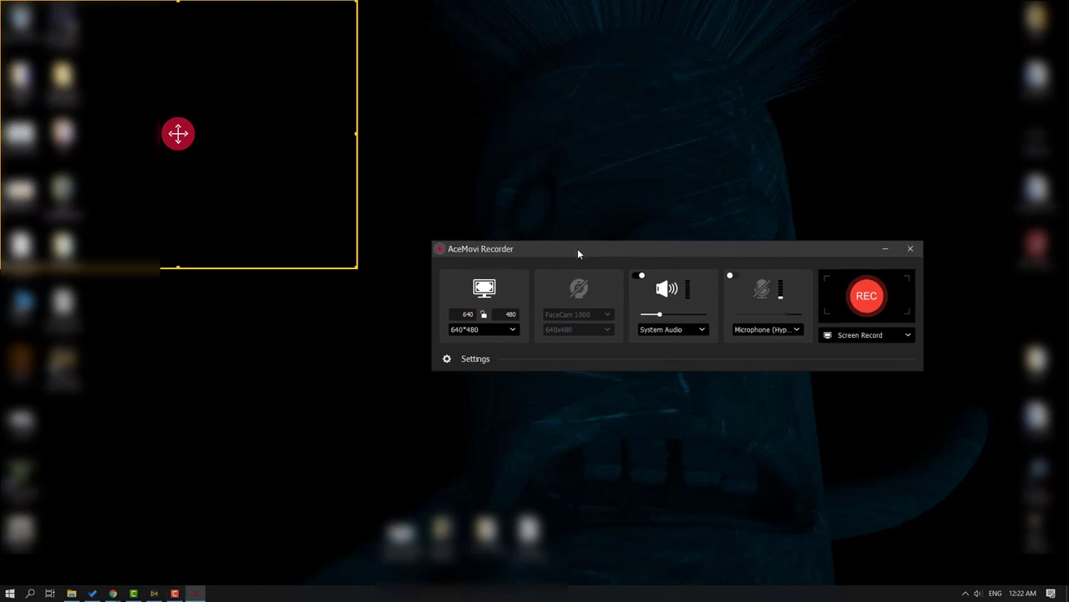
pyautogui.moveTo(577, 248); pyautogui.dragTo(582, 220)
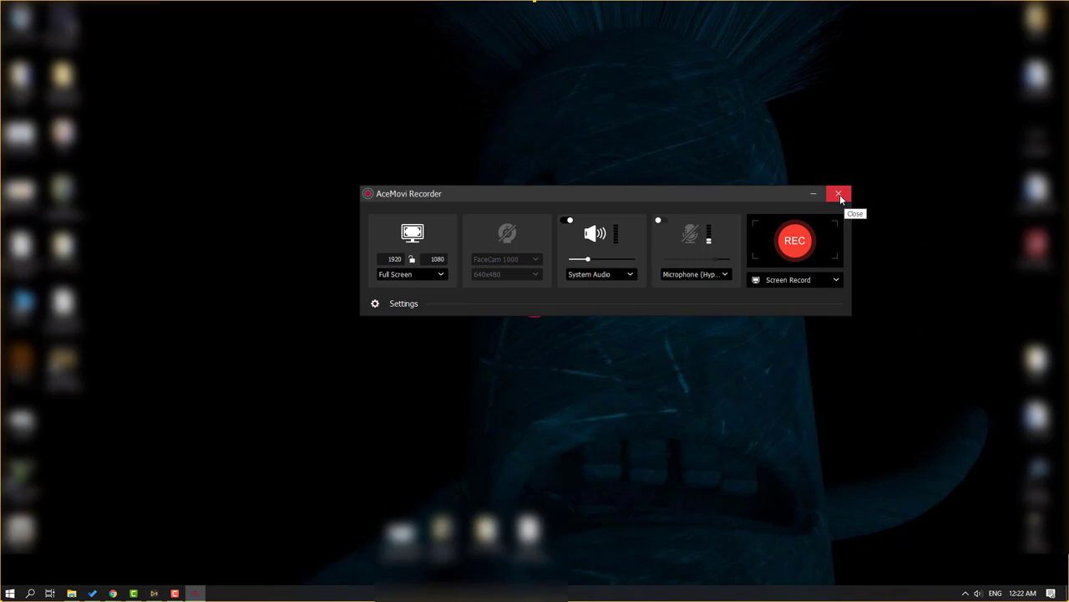
pyautogui.click(838, 193)
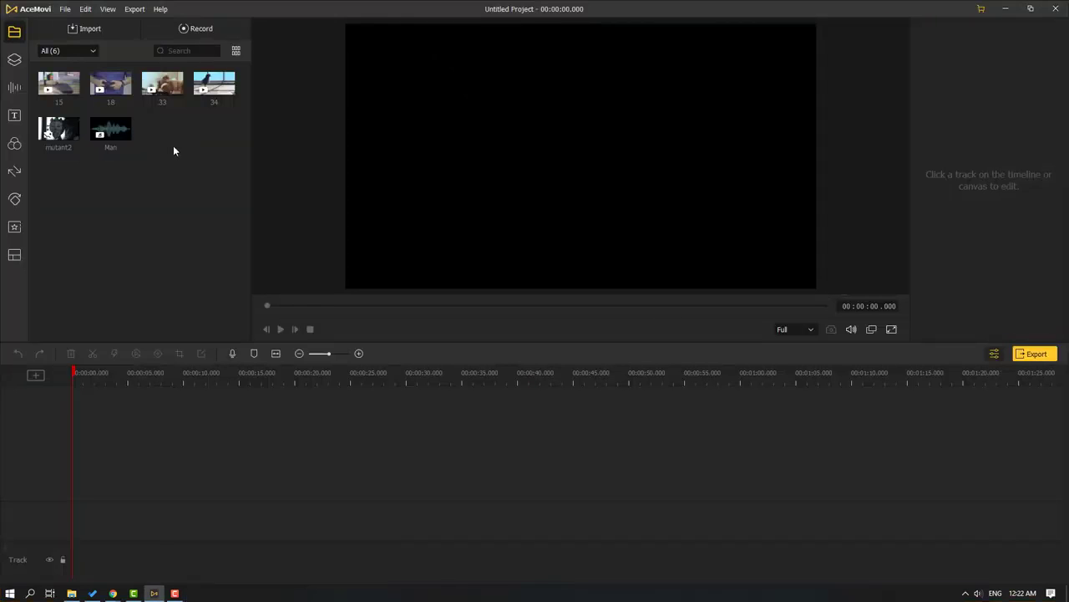
# Add clips 15, 18, 33 and 34 to the timeline and match the project to 1920×1080, 29.97 fps
pyautogui.moveTo(115, 144)
pyautogui.moveTo(59, 105); pyautogui.dragTo(206, 87)
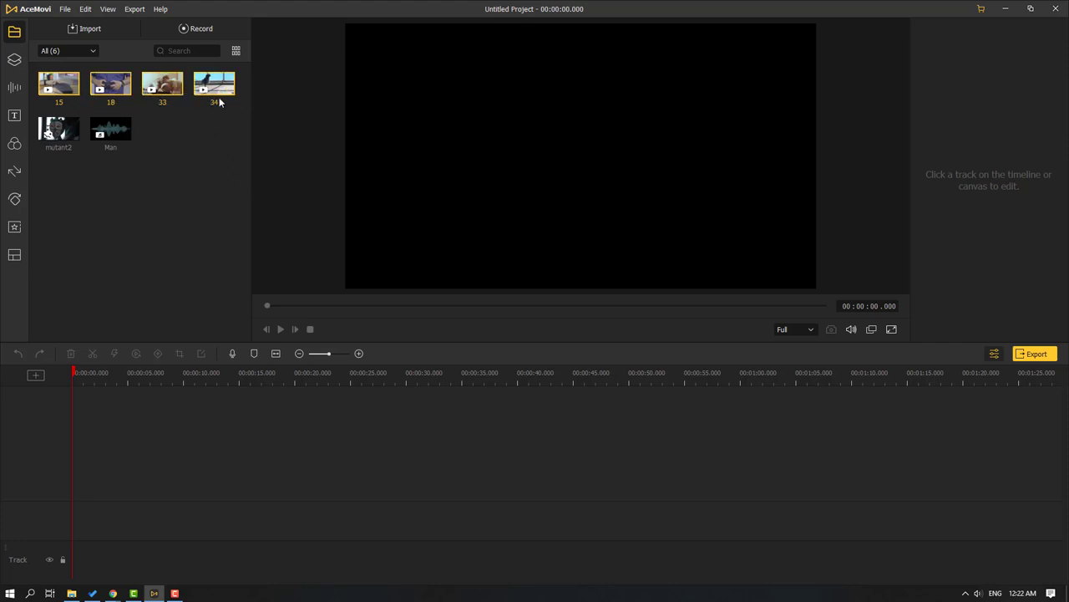
pyautogui.moveTo(208, 81); pyautogui.dragTo(54, 526)
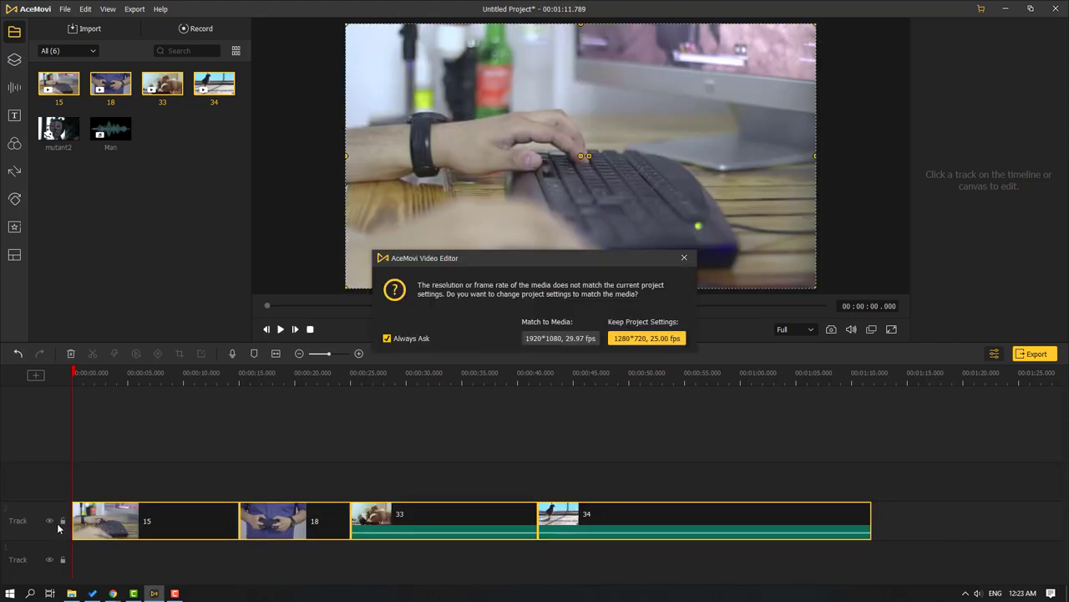
pyautogui.moveTo(482, 256); pyautogui.dragTo(473, 257)
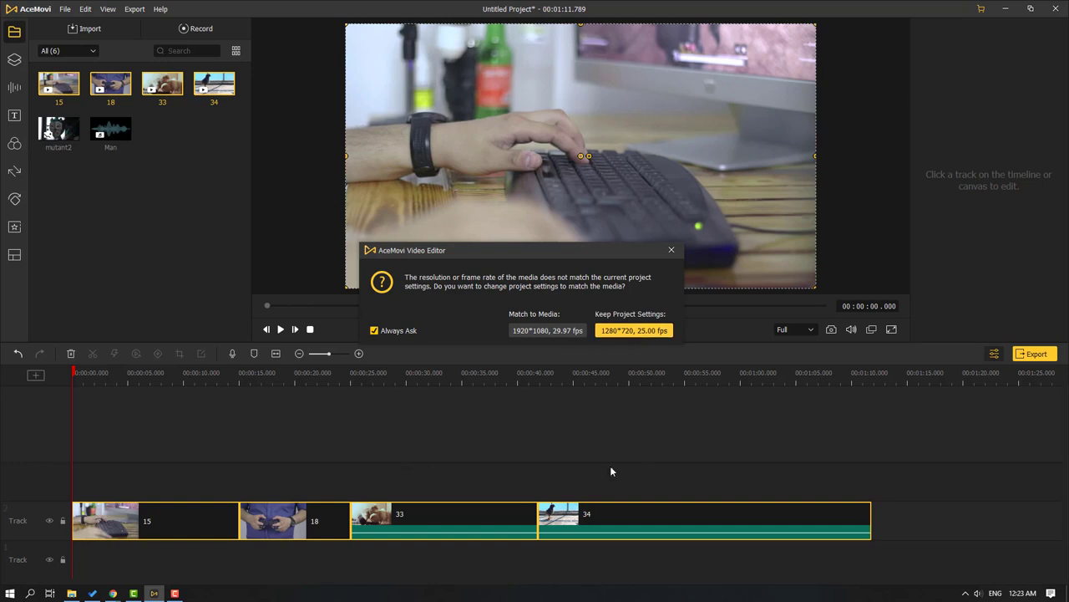
pyautogui.click(548, 329)
# Play back the timeline and scrub from about 12 to 58 seconds
pyautogui.click(329, 447)
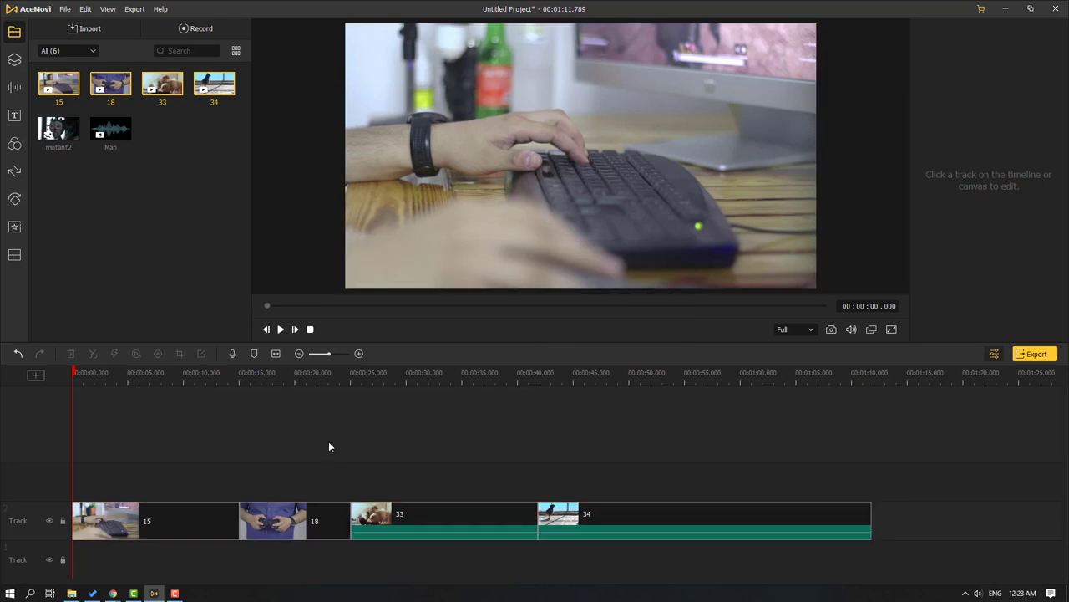
pyautogui.click(281, 330)
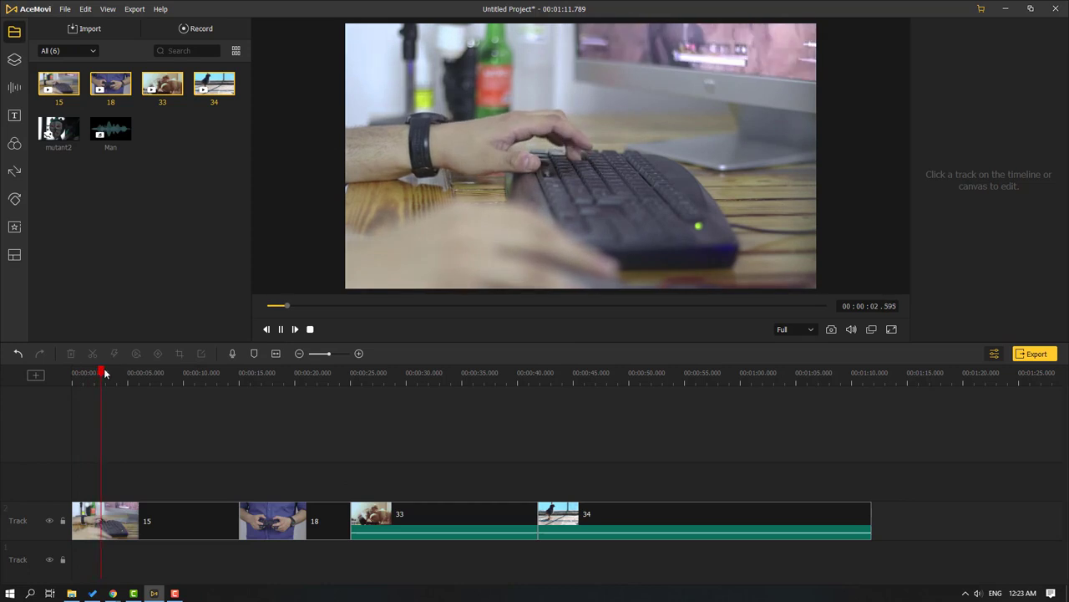
pyautogui.click(207, 376)
pyautogui.moveTo(226, 378); pyautogui.dragTo(775, 379)
# Stop playback, browse Elements > Stickers and download the Ghost sticker
pyautogui.press('space')
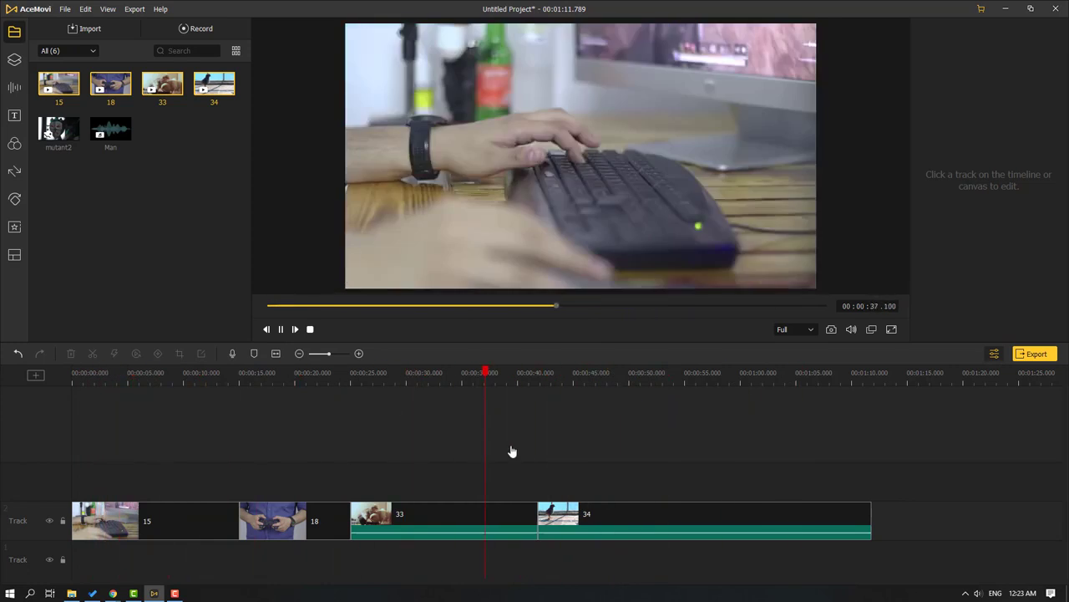
pyautogui.click(13, 60)
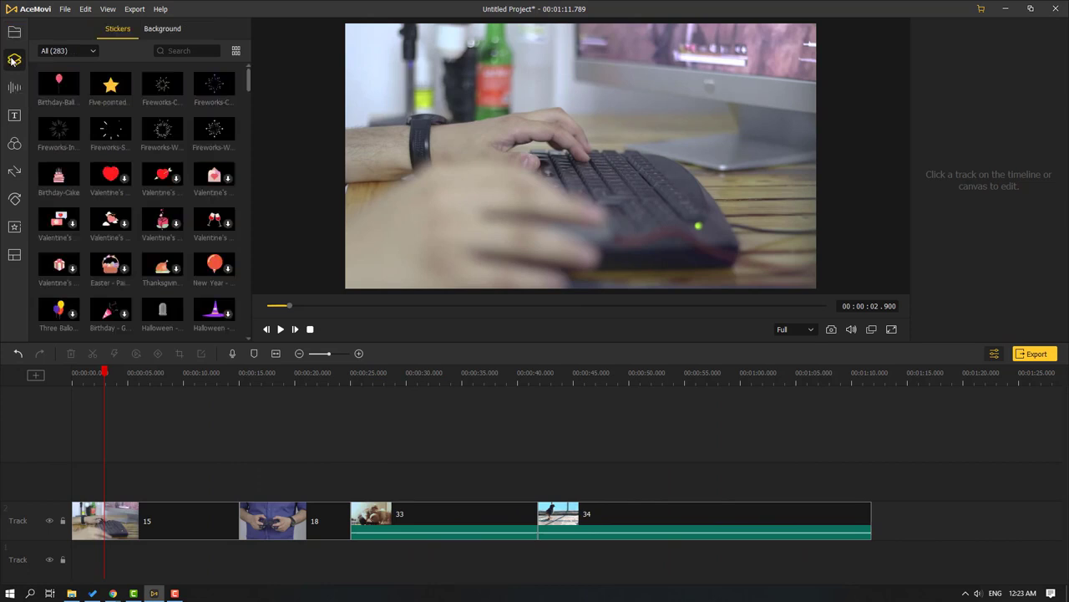
pyautogui.click(80, 52)
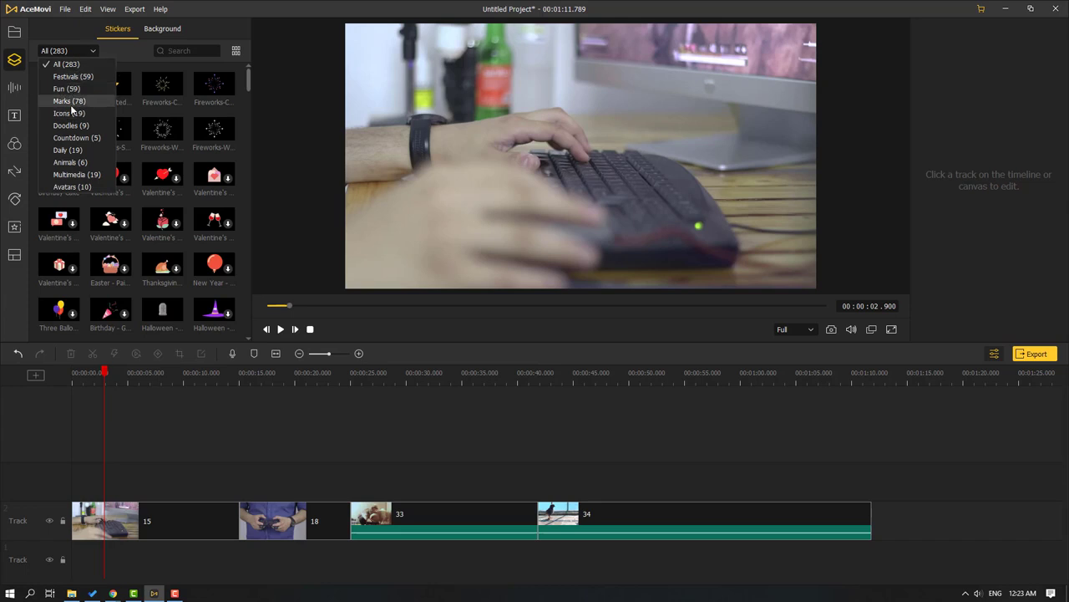
pyautogui.click(247, 74)
pyautogui.moveTo(250, 78); pyautogui.dragTo(245, 130)
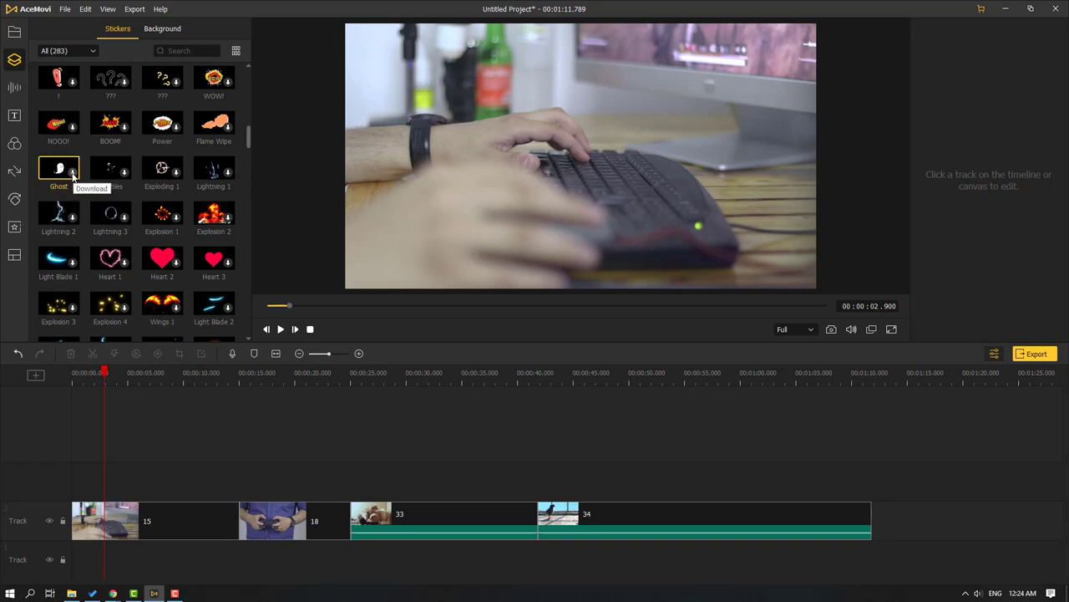
pyautogui.click(74, 174)
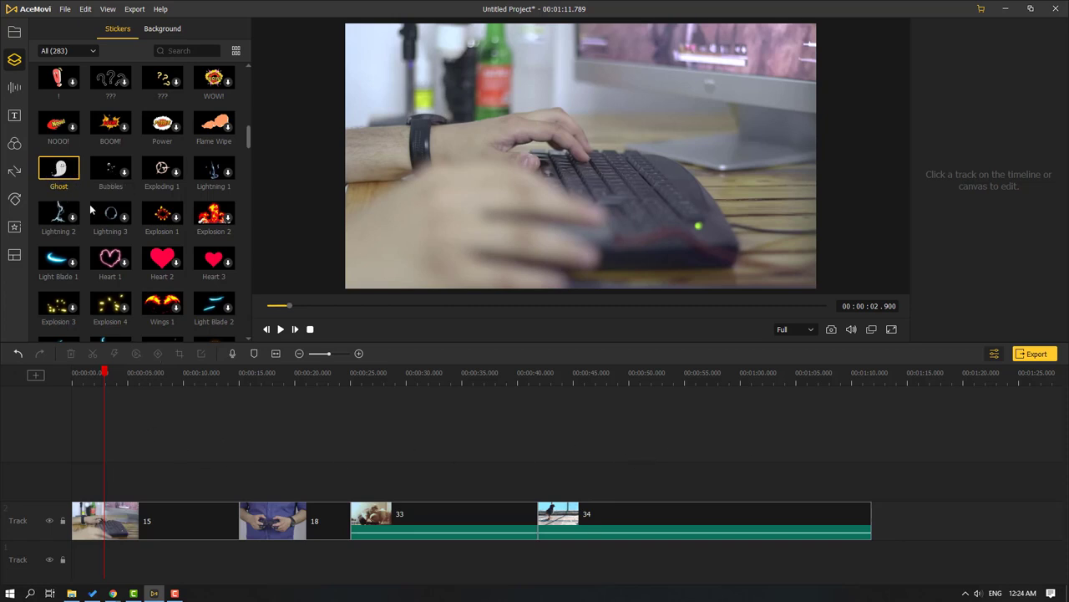
# Add the Ghost sticker at the playhead on a new track near 3 seconds and preview it
pyautogui.moveTo(49, 171); pyautogui.dragTo(115, 469)
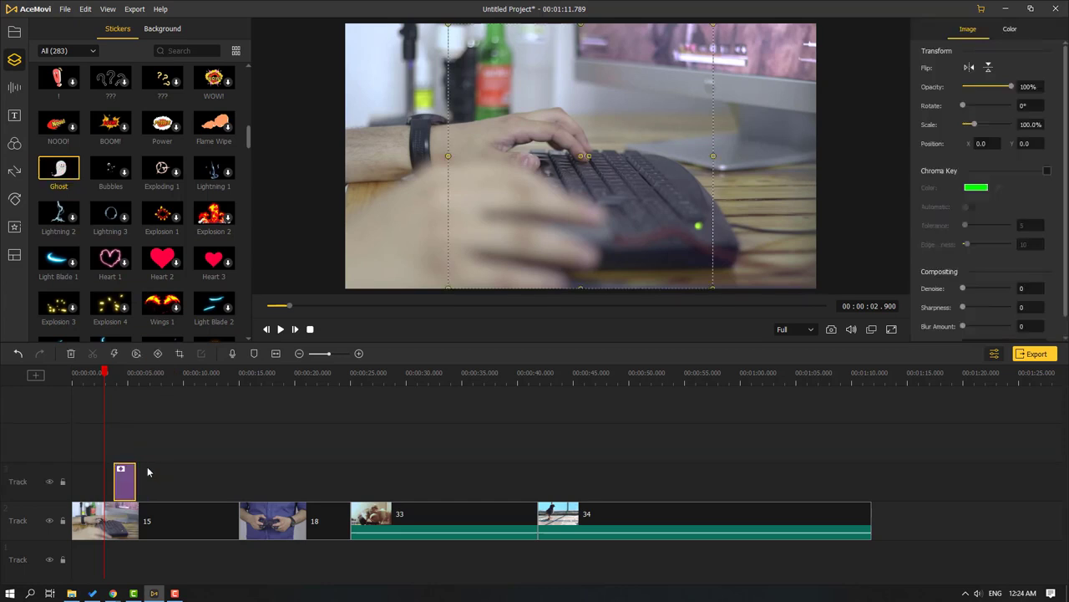
pyautogui.hotkey('ctrl', 'z')
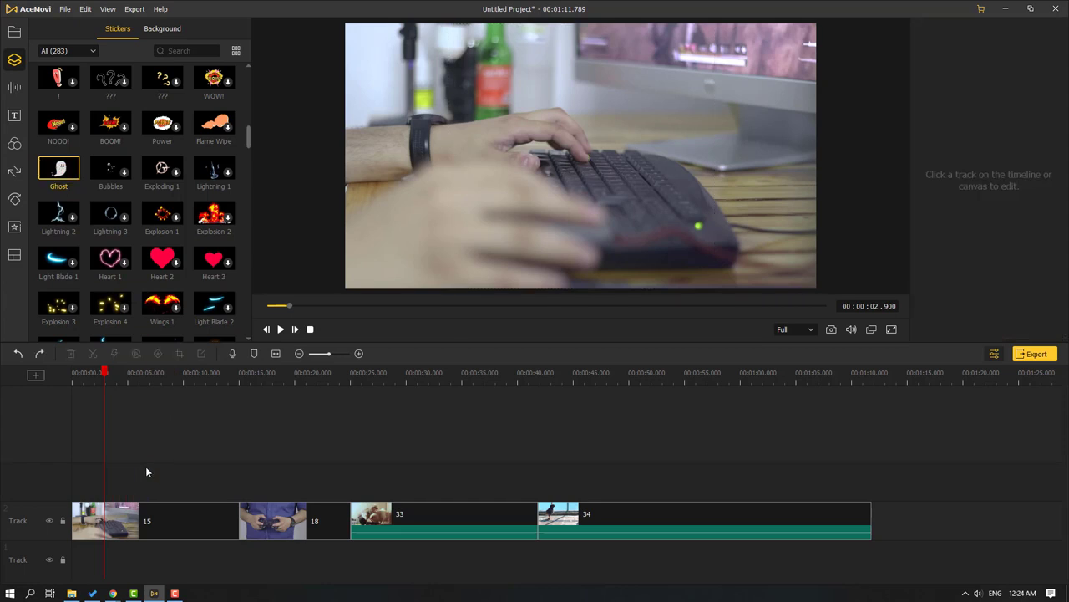
pyautogui.click(73, 174)
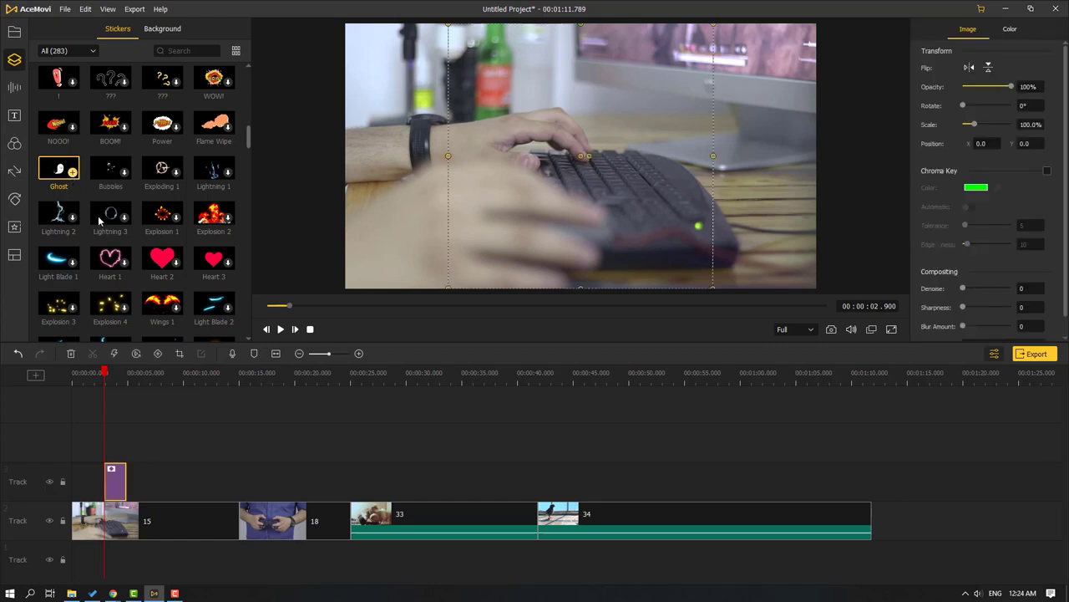
pyautogui.click(280, 330)
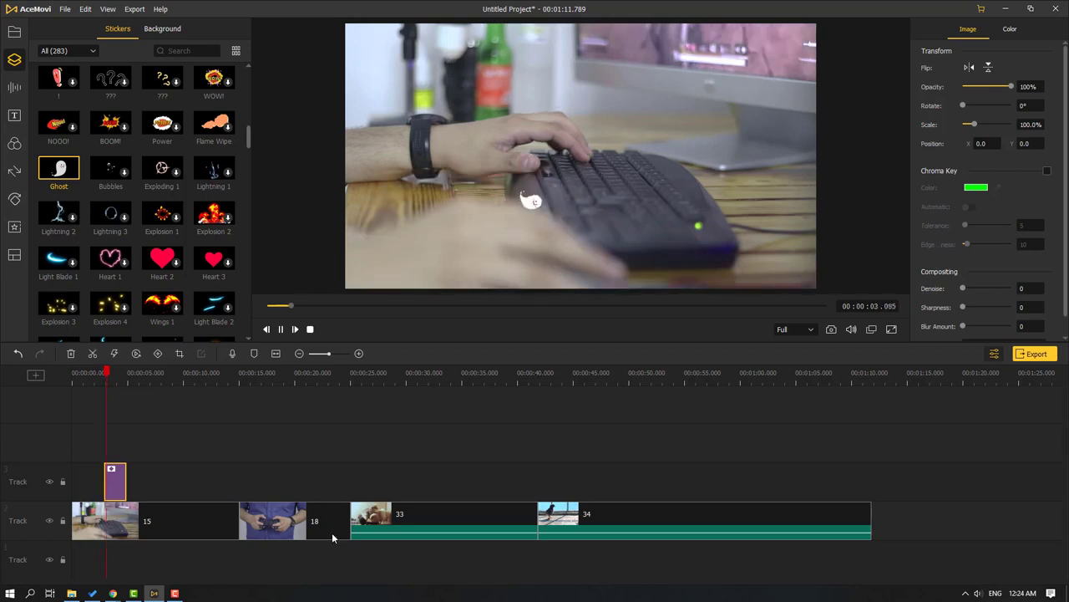
pyautogui.click(281, 329)
# Move the Ghost sticker to the lower left, shrink it to 67.6%, and replay its entrance
pyautogui.moveTo(137, 372); pyautogui.dragTo(108, 372)
pyautogui.moveTo(550, 204); pyautogui.dragTo(377, 251)
pyautogui.moveTo(566, 67); pyautogui.dragTo(489, 126)
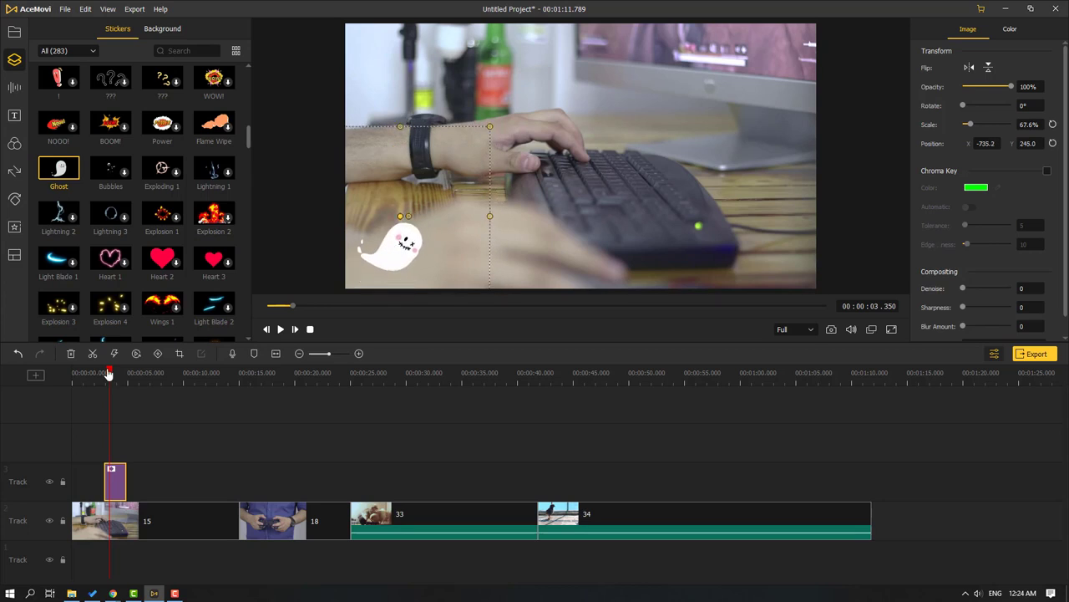
pyautogui.moveTo(109, 374); pyautogui.dragTo(97, 374)
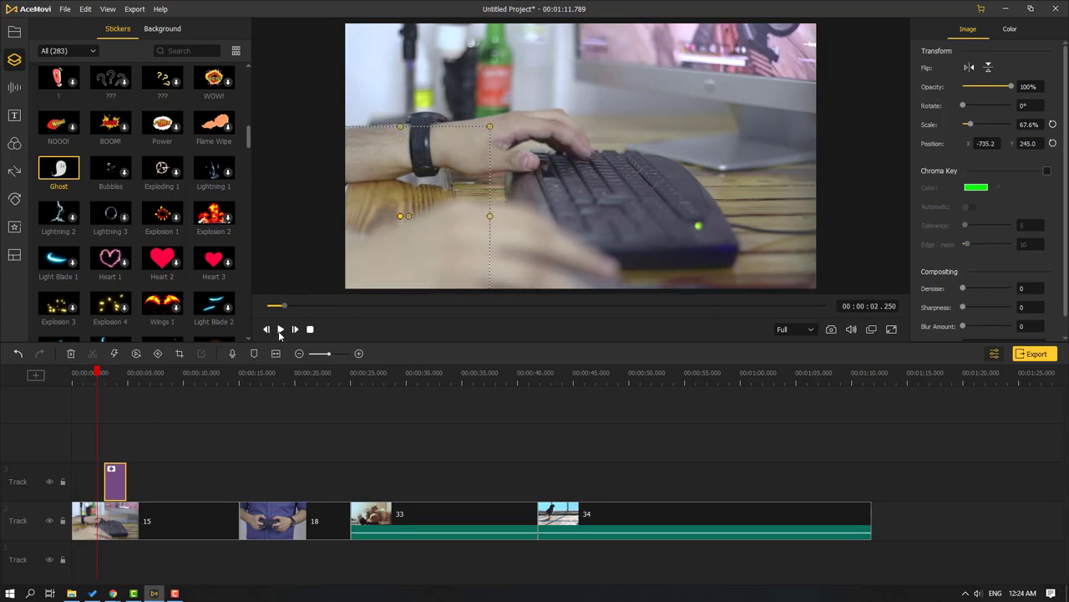
pyautogui.click(280, 330)
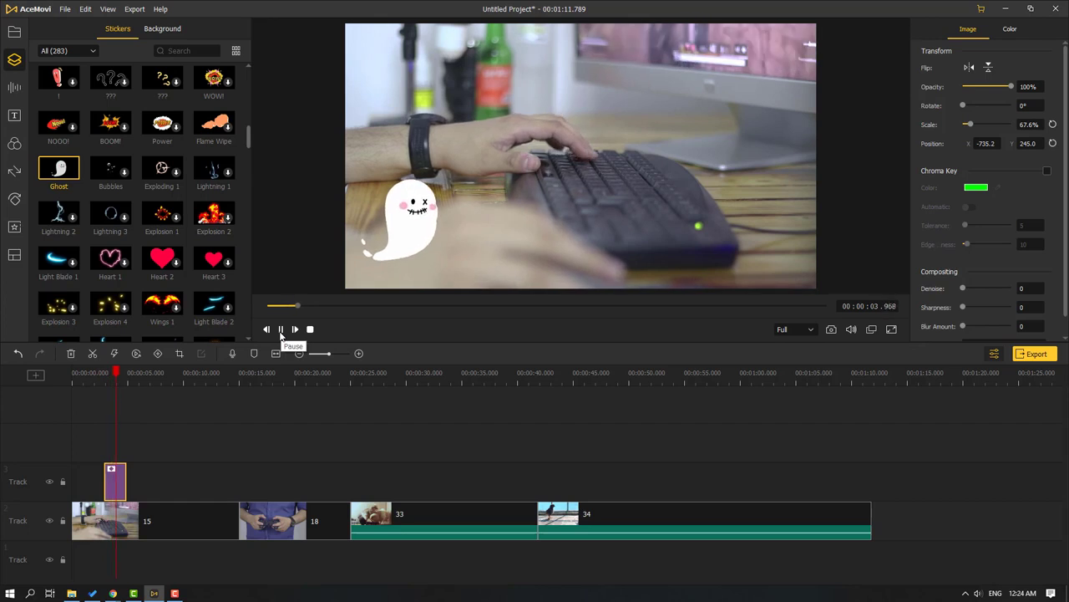
pyautogui.press('space')
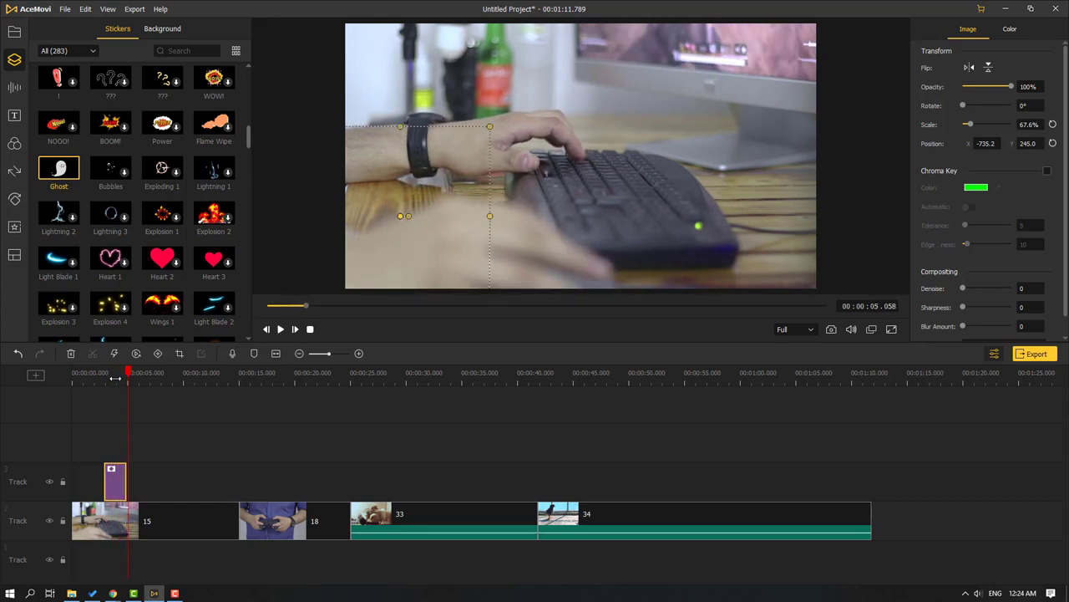
pyautogui.moveTo(127, 376); pyautogui.dragTo(119, 376)
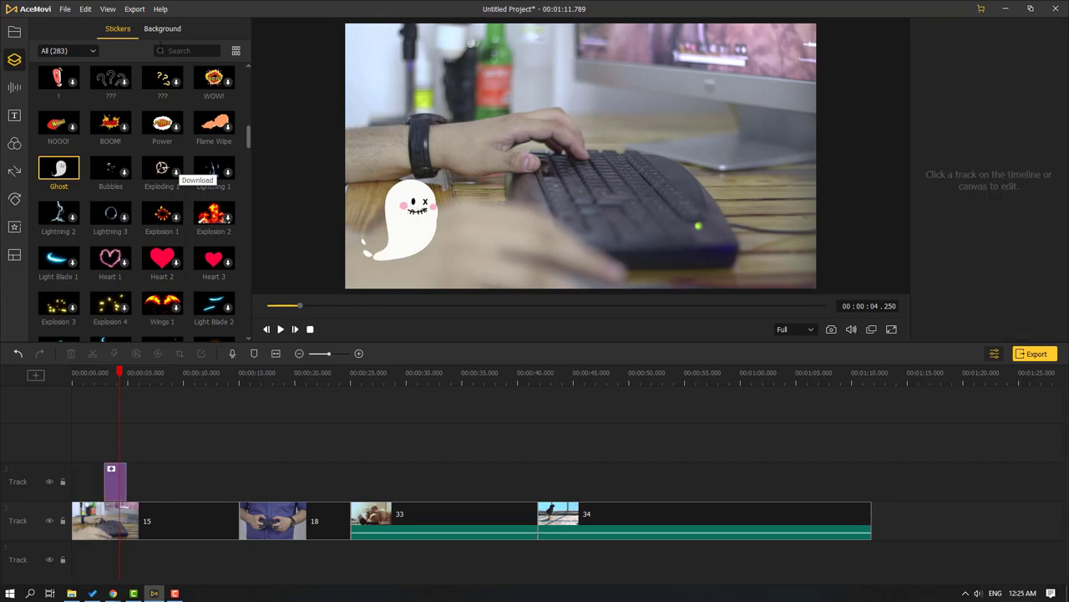
pyautogui.click(161, 29)
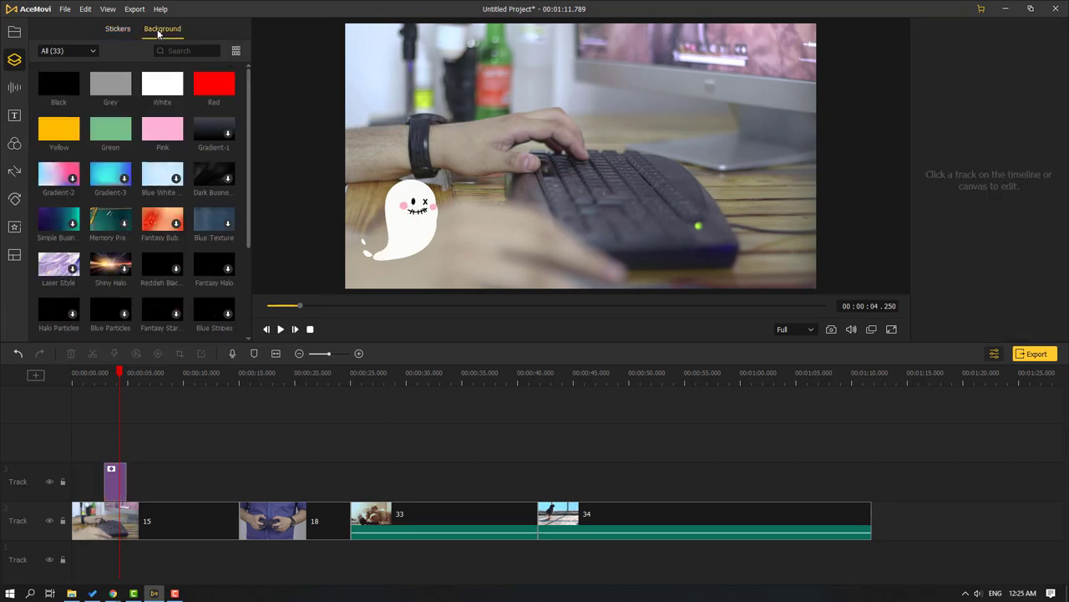
# Download the Fantasy Star background, add it, and place it right after the Ghost sticker
pyautogui.scroll(-5, 239, 264)
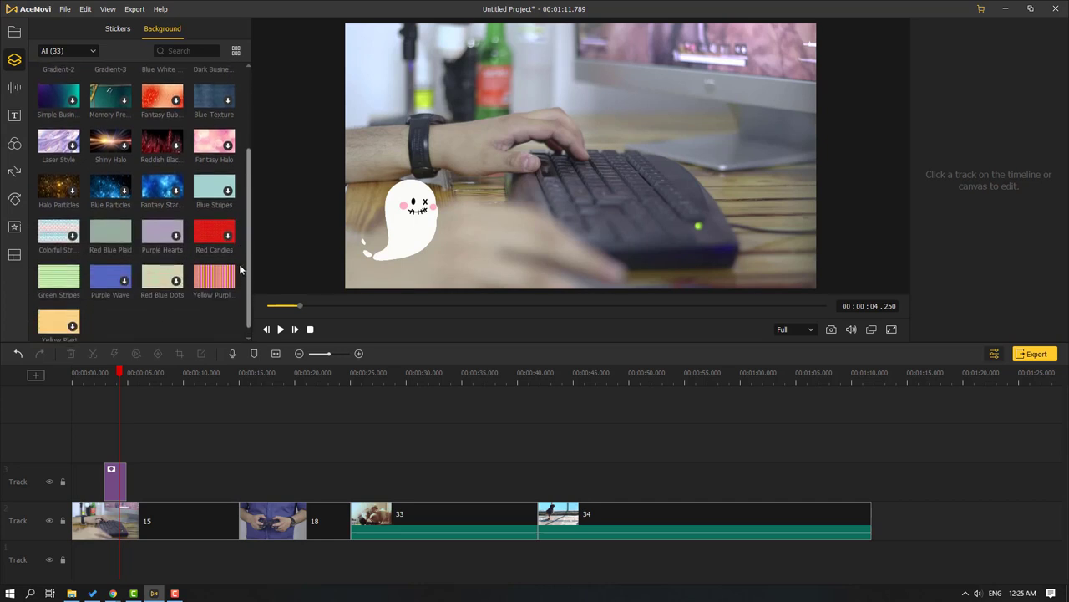
pyautogui.scroll(5, 237, 147)
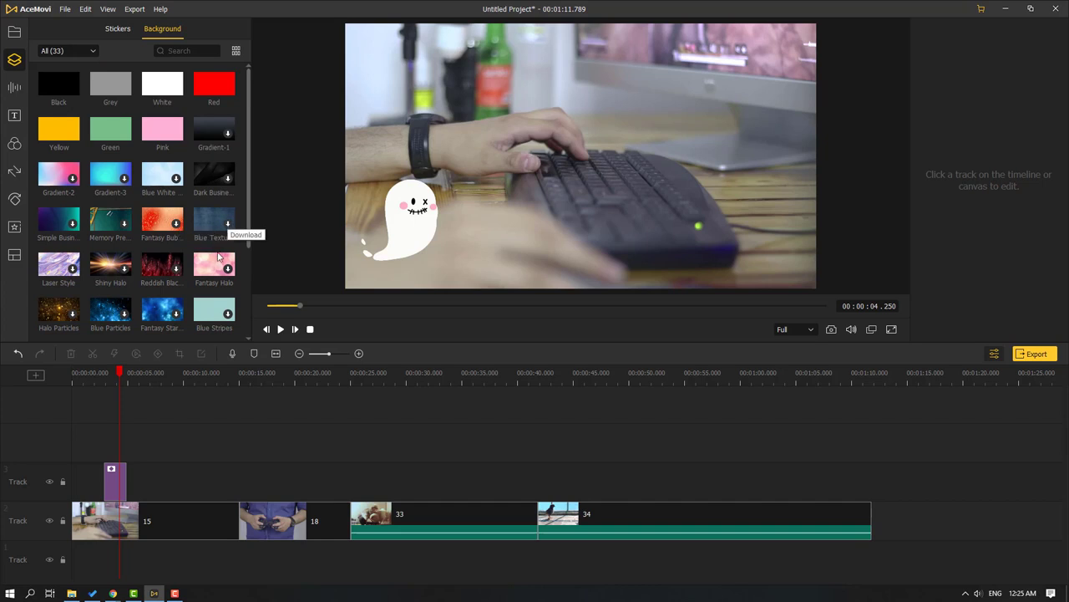
pyautogui.scroll(-1, 215, 259)
pyautogui.click(155, 276)
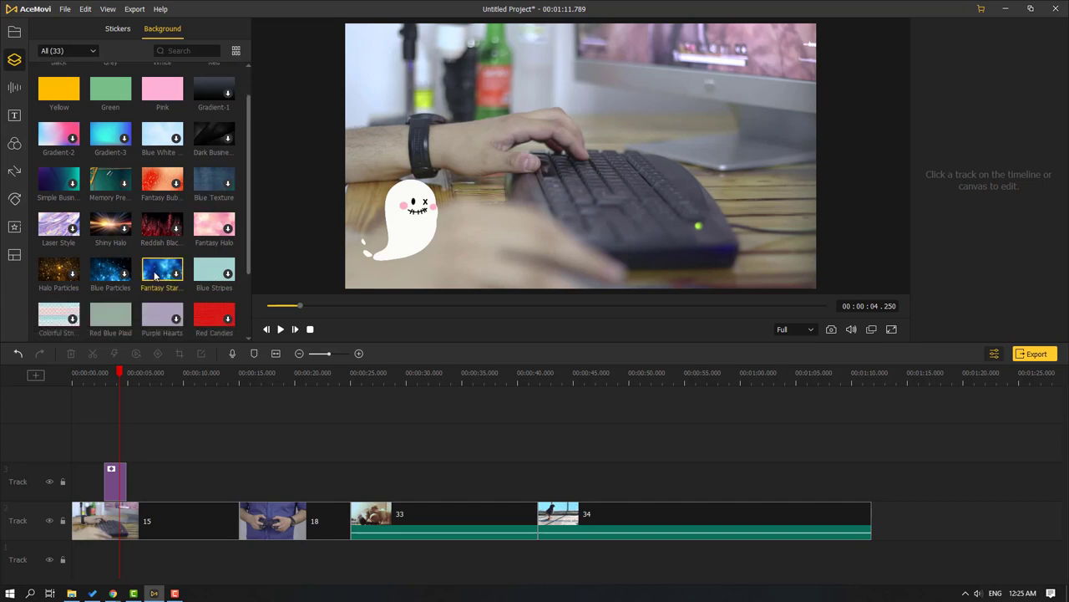
pyautogui.click(172, 282)
pyautogui.click(175, 274)
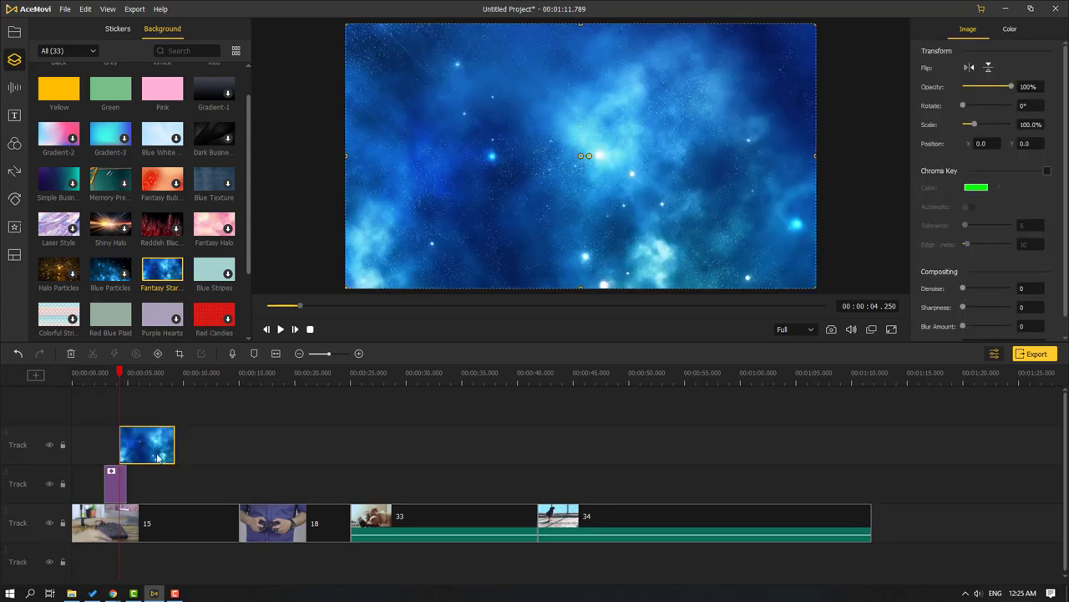
pyautogui.moveTo(174, 460); pyautogui.dragTo(159, 485)
# Set the playhead to 8.4 seconds and delete the overlay clips, leaving the four main clips
pyautogui.click(132, 378)
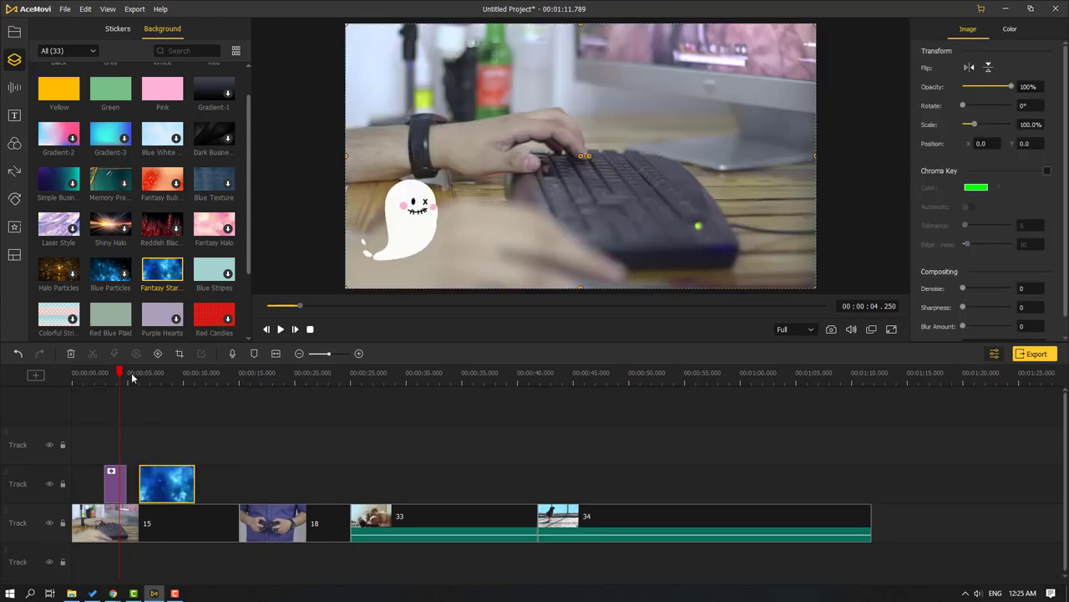
pyautogui.click(142, 381)
pyautogui.click(166, 376)
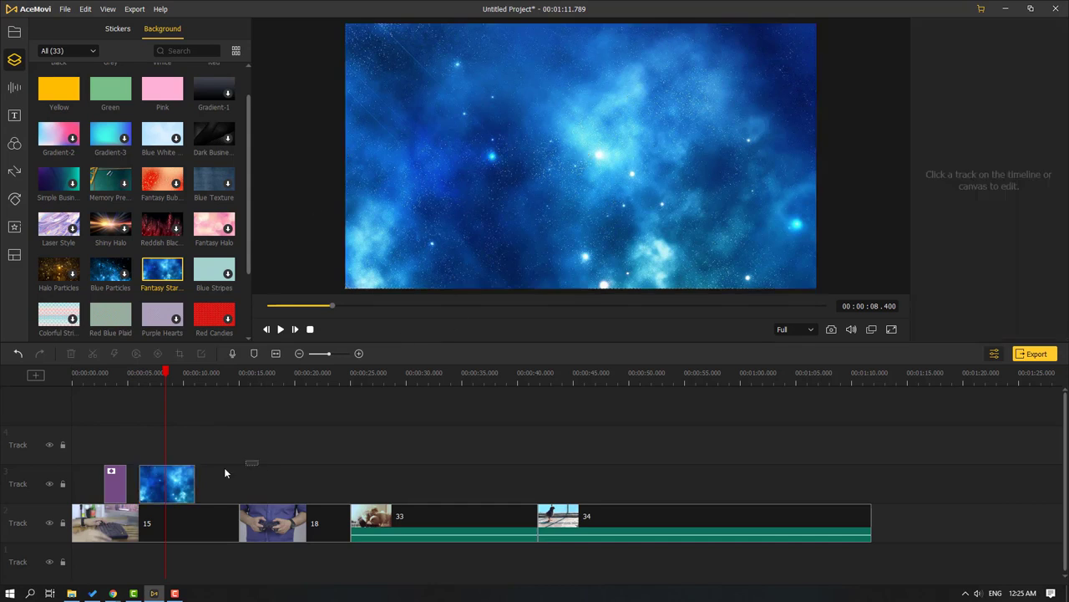
pyautogui.click(167, 482)
pyautogui.press('Delete')
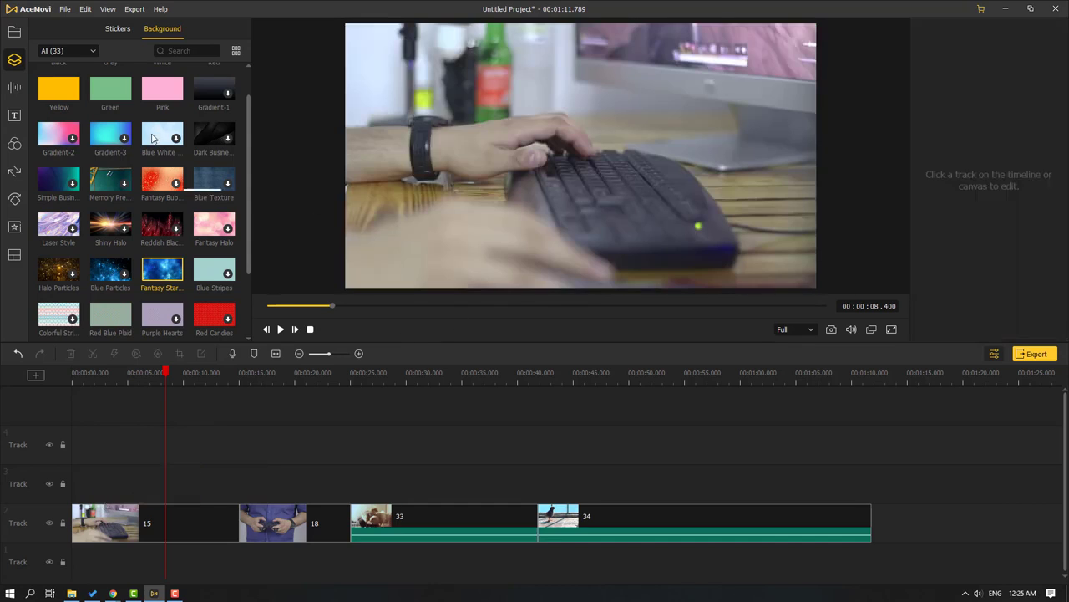
# Add City Sunshine from the Background Music library at the 8.4-second playhead on its own track
pyautogui.click(12, 87)
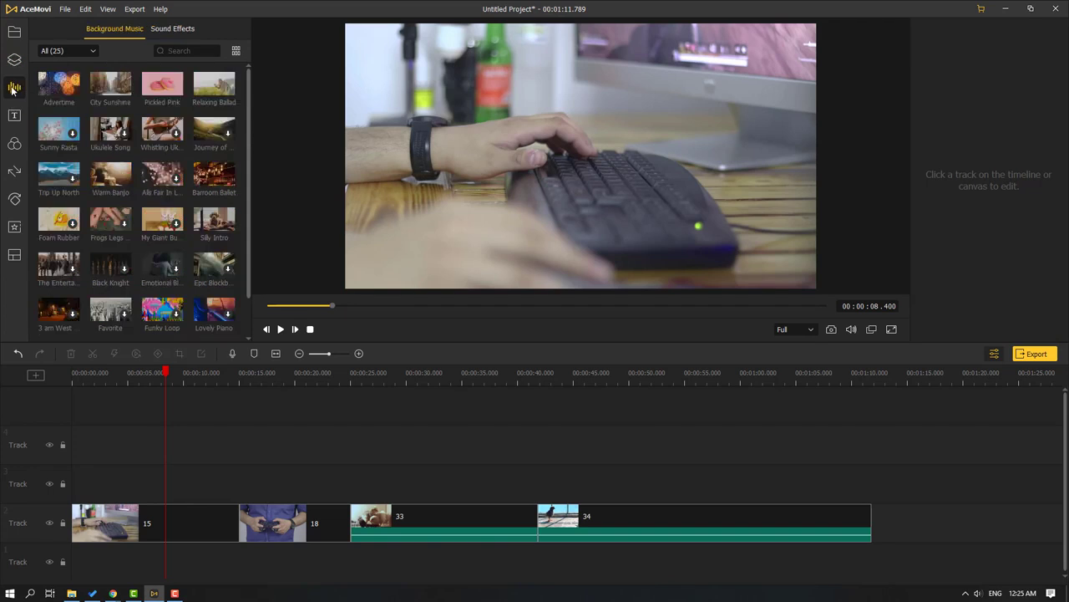
pyautogui.click(89, 52)
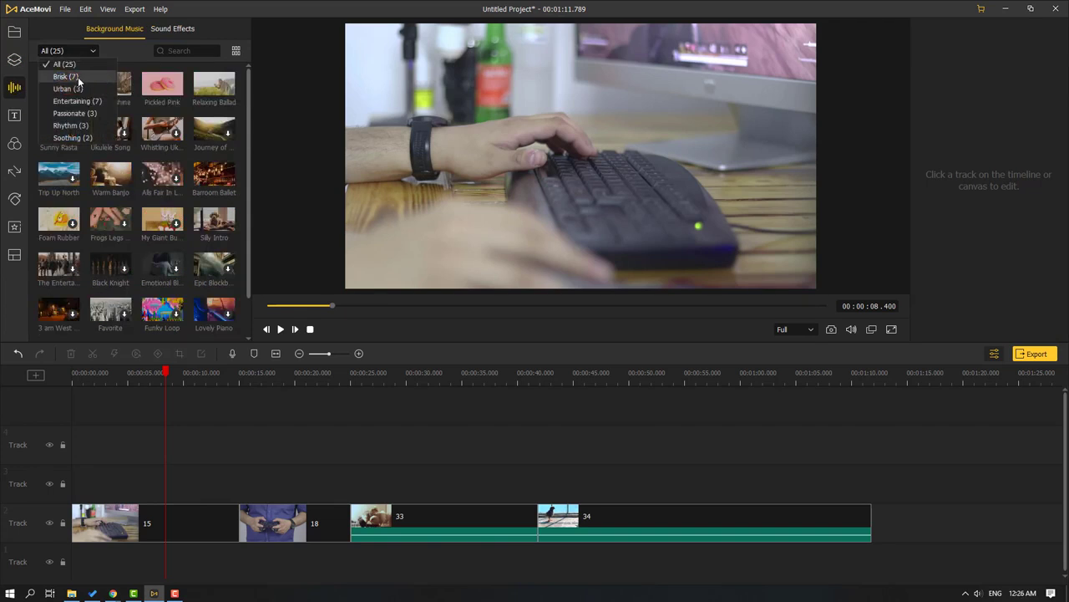
pyautogui.click(120, 47)
pyautogui.moveTo(106, 195)
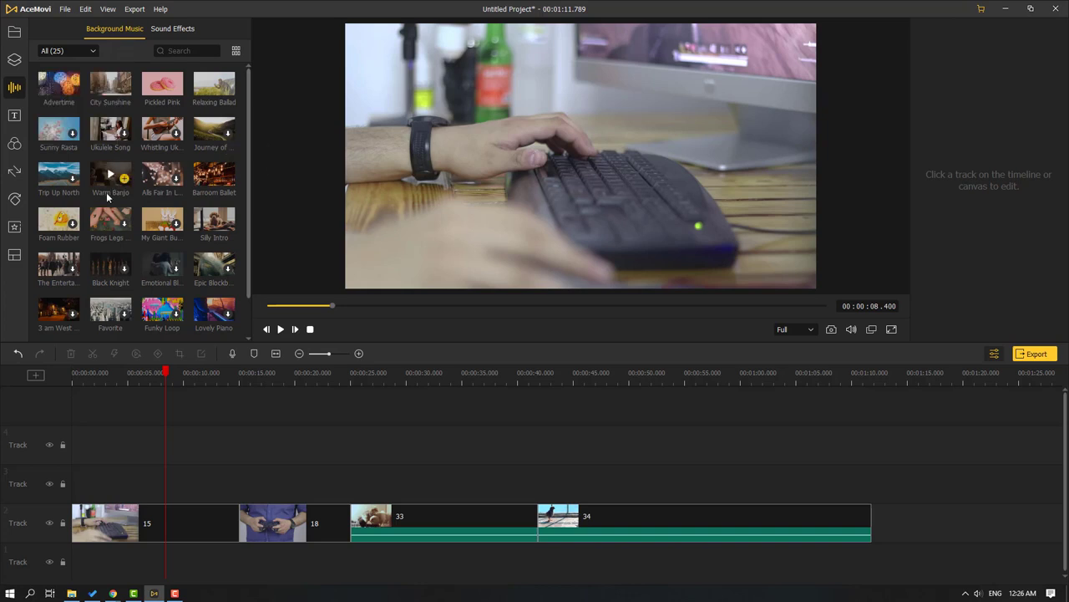
pyautogui.click(105, 87)
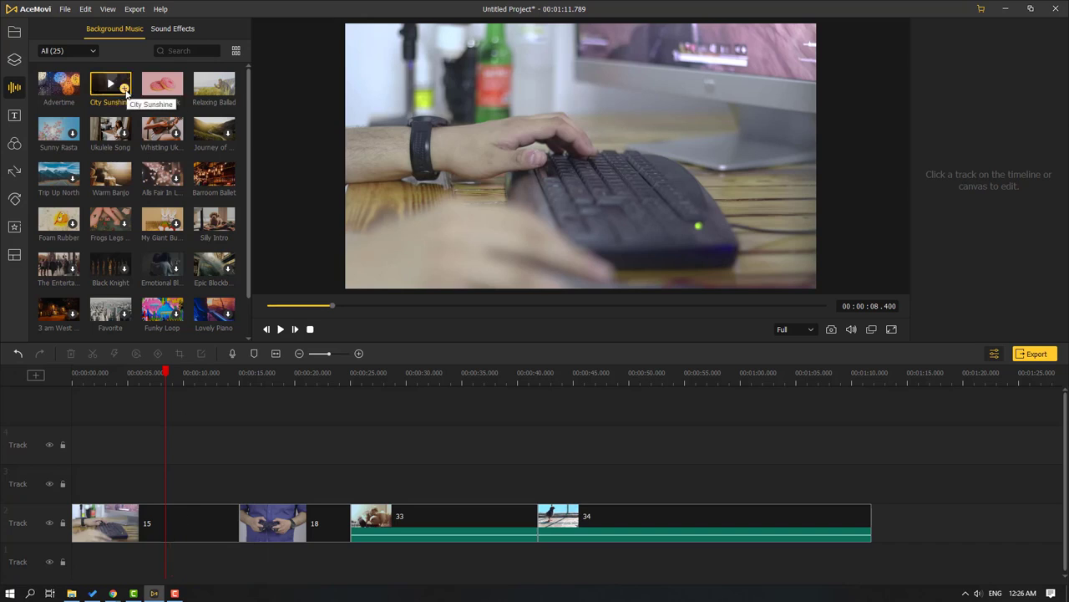
pyautogui.click(125, 89)
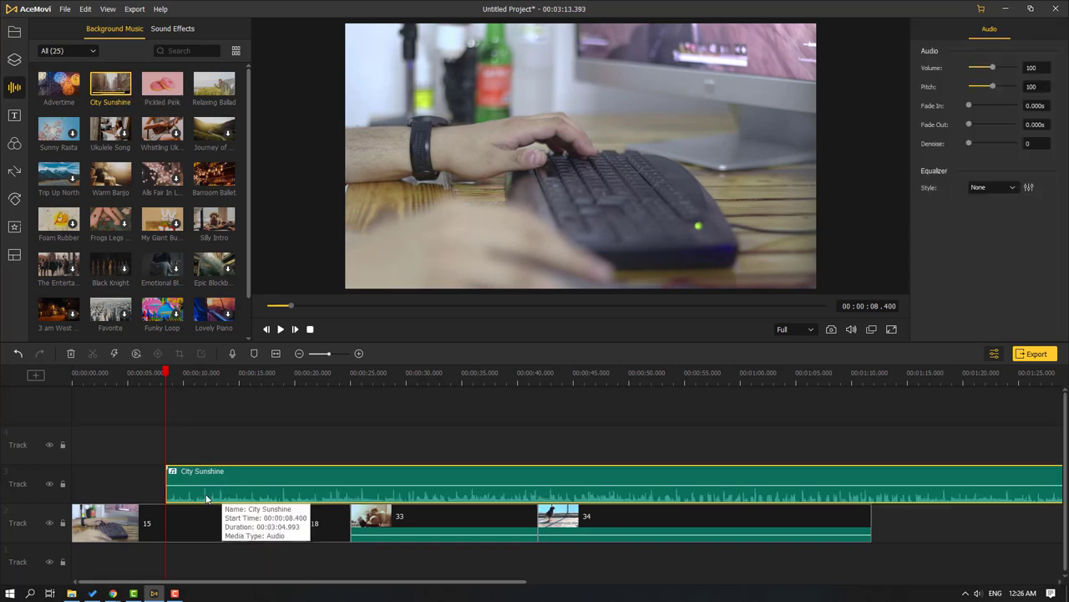
# Move the City Sunshine music to start at 0 seconds and preview playback
pyautogui.click(234, 522)
pyautogui.moveTo(152, 571); pyautogui.dragTo(93, 573)
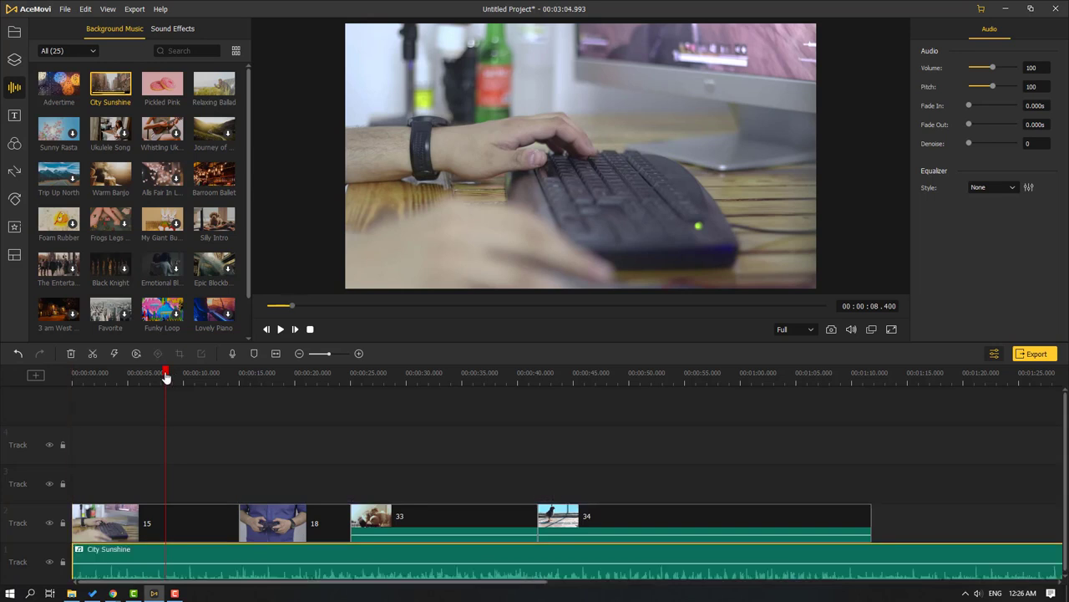
pyautogui.moveTo(166, 375); pyautogui.dragTo(74, 375)
pyautogui.click(281, 331)
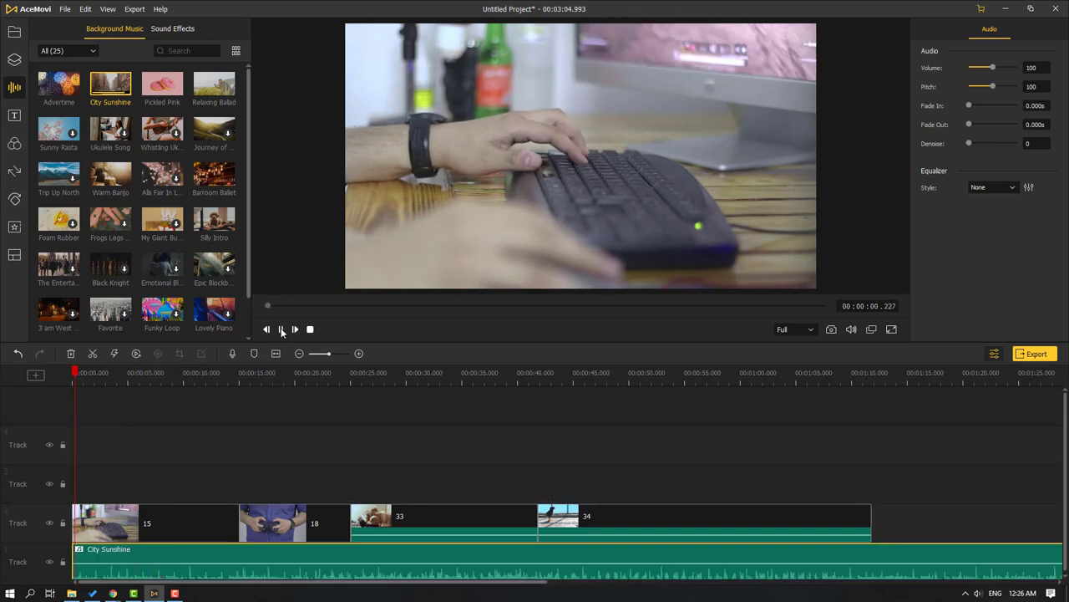
pyautogui.click(282, 331)
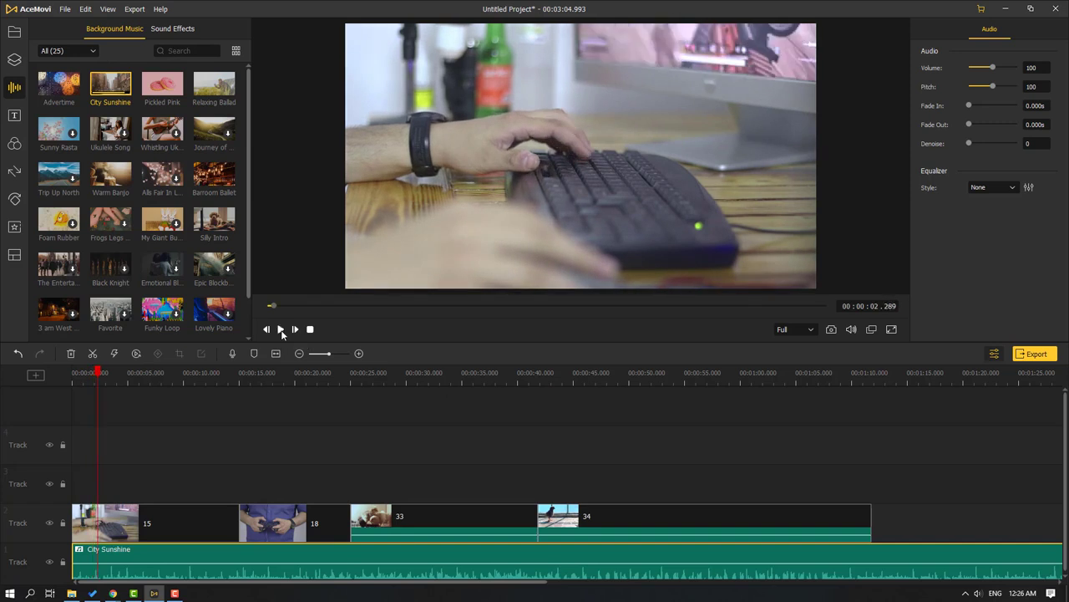
# Raise the City Sunshine volume to 108, checking by playback, then select the clip for audio settings
pyautogui.click(239, 543)
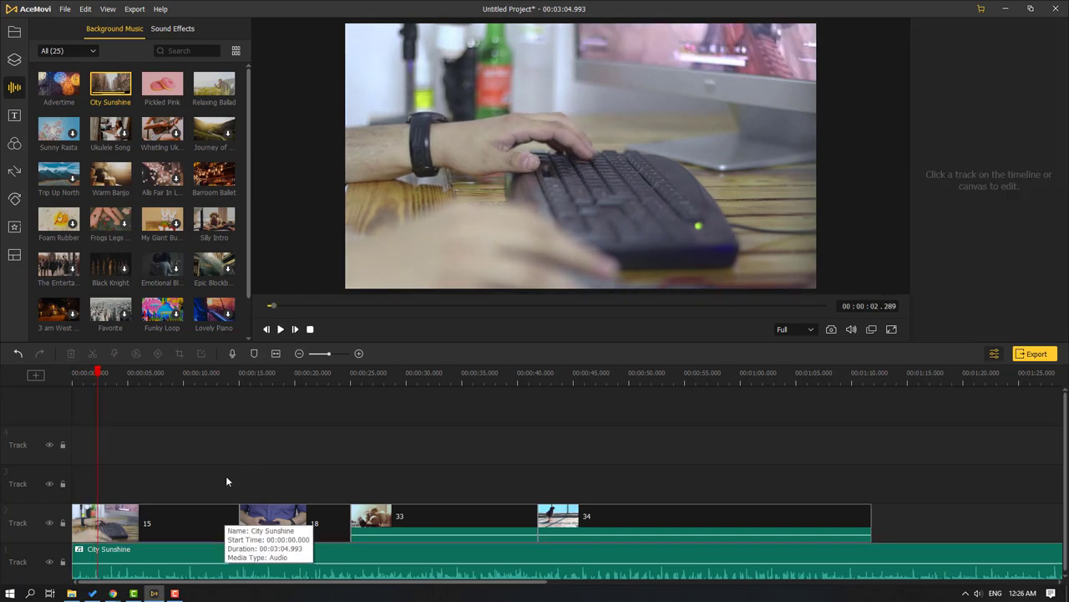
pyautogui.moveTo(211, 567)
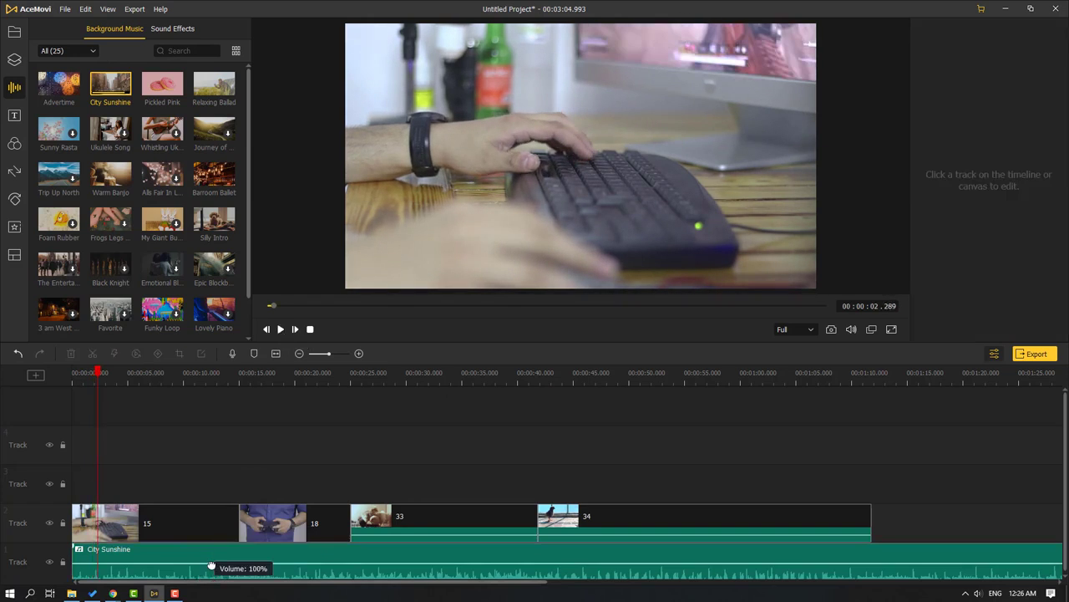
pyautogui.moveTo(211, 567); pyautogui.dragTo(212, 567)
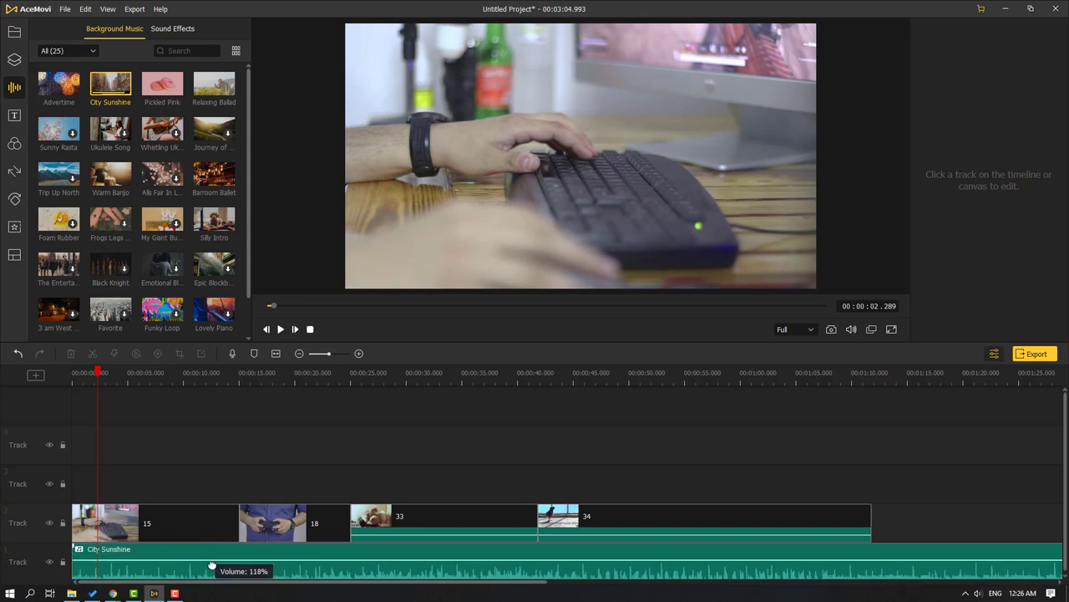
pyautogui.click(281, 330)
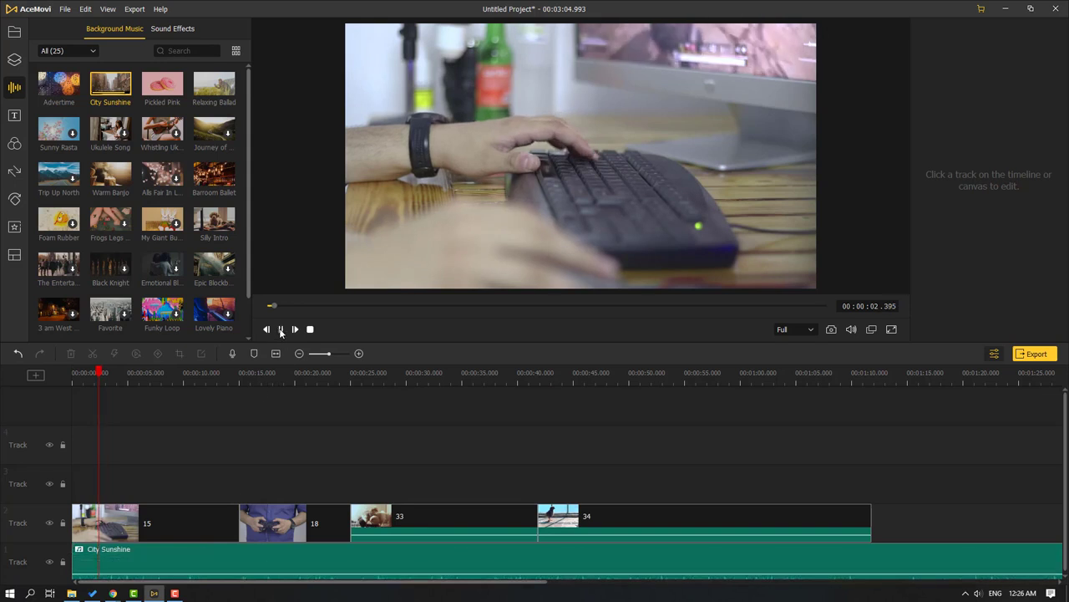
pyautogui.click(282, 330)
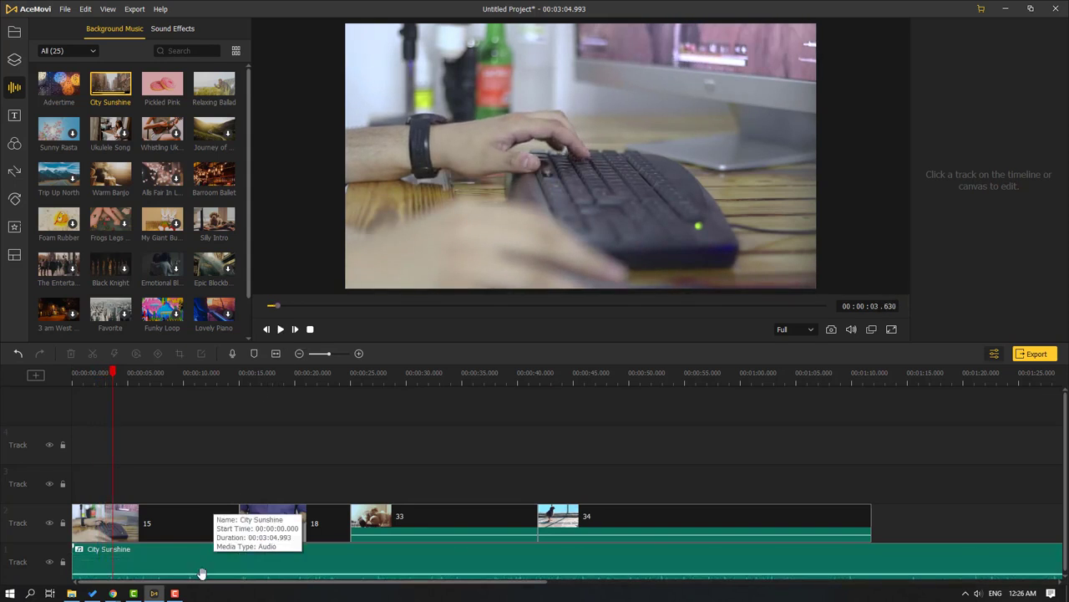
pyautogui.moveTo(202, 572); pyautogui.dragTo(205, 526)
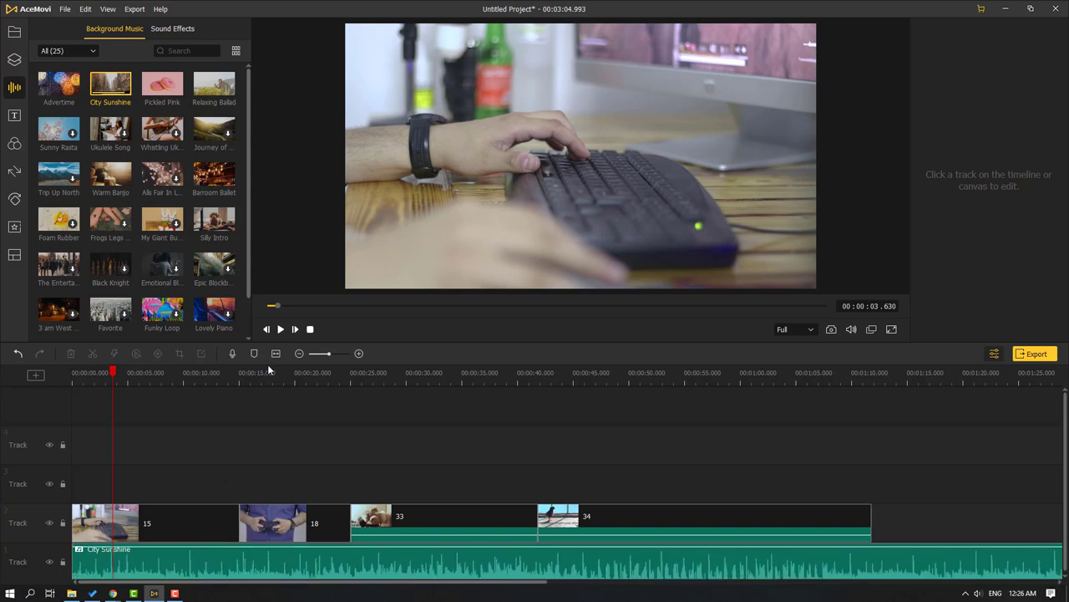
pyautogui.click(280, 330)
pyautogui.click(280, 330)
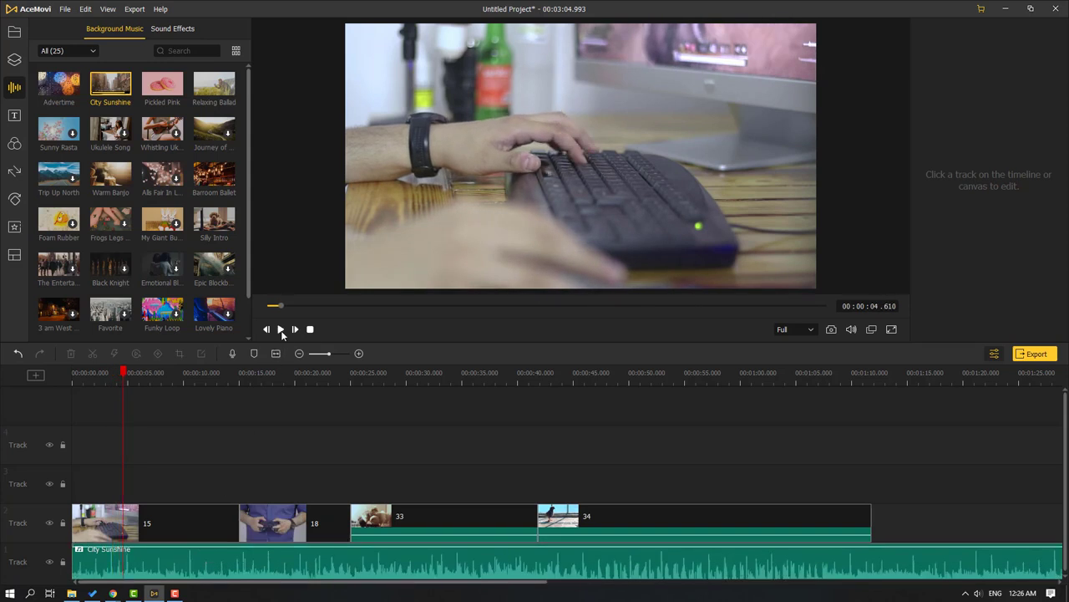
pyautogui.click(220, 549)
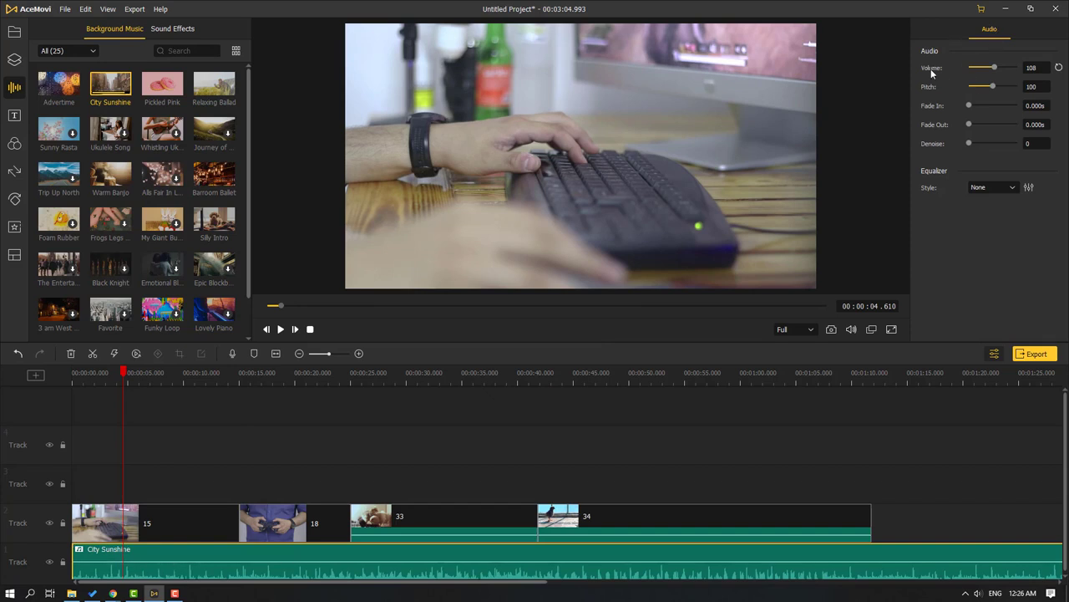
# Set City Sunshine to volume 105 and pitch 125 with long fades, split at 1:11.602
pyautogui.moveTo(993, 68); pyautogui.dragTo(1006, 87)
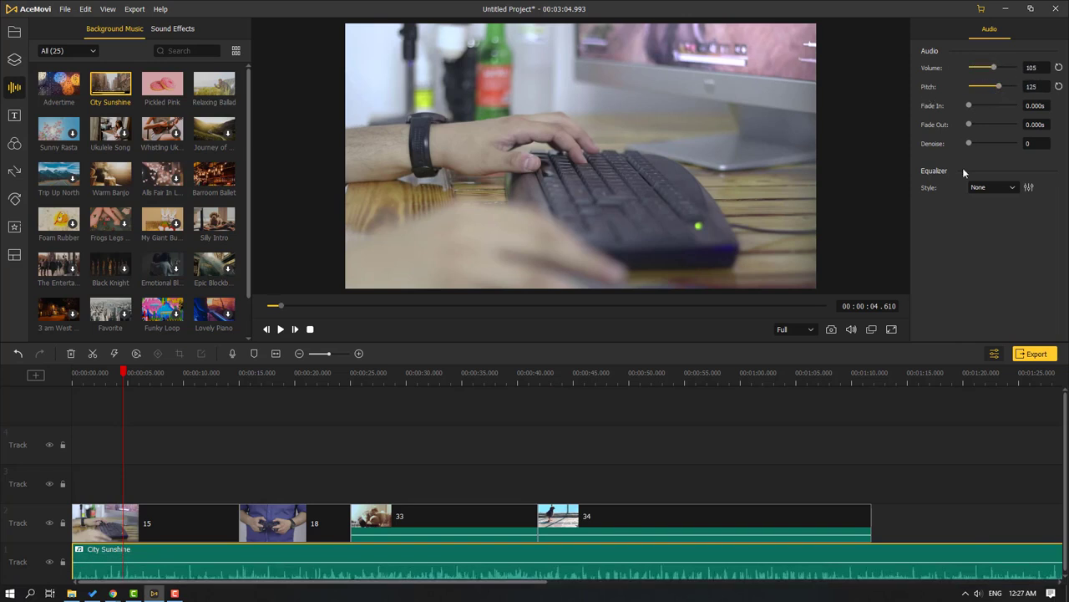
pyautogui.moveTo(969, 109)
pyautogui.mouseDown()
pyautogui.moveTo(979, 109)
pyautogui.moveTo(976, 125)
pyautogui.mouseUp()
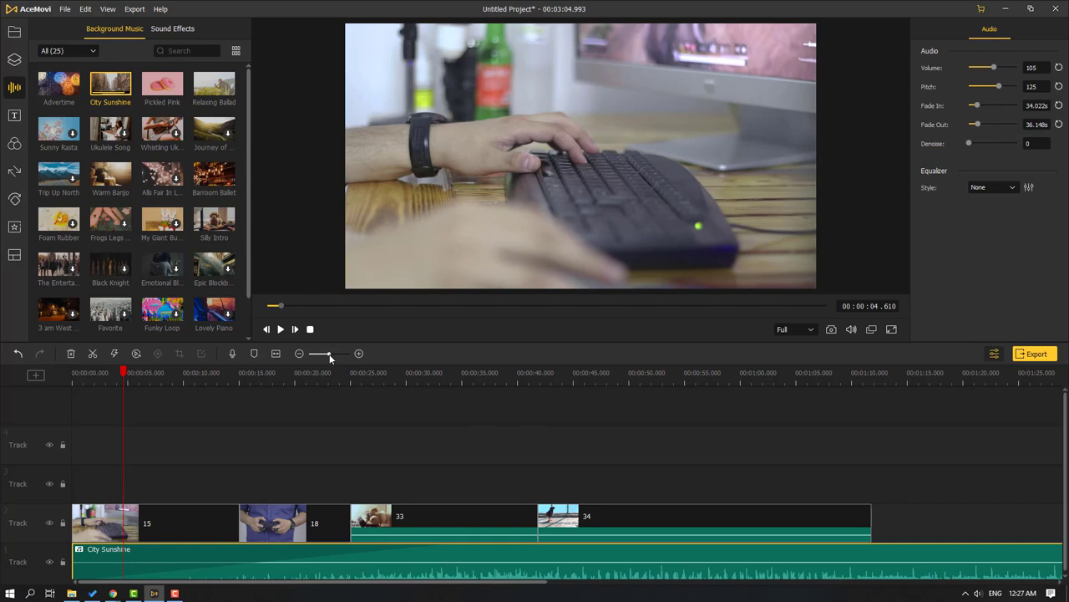
pyautogui.moveTo(330, 358); pyautogui.dragTo(317, 378)
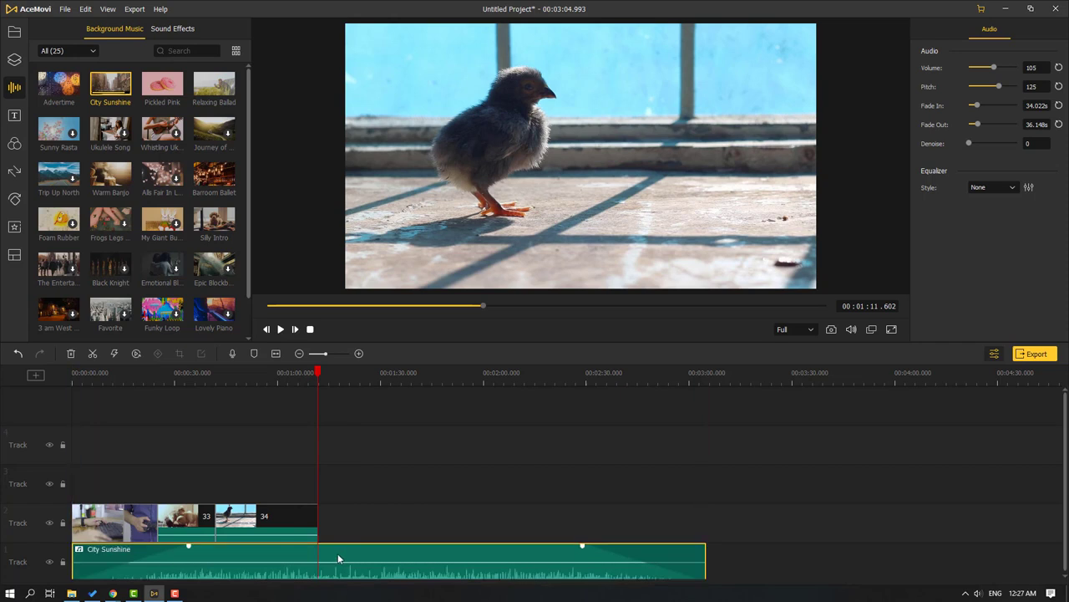
pyautogui.click(92, 354)
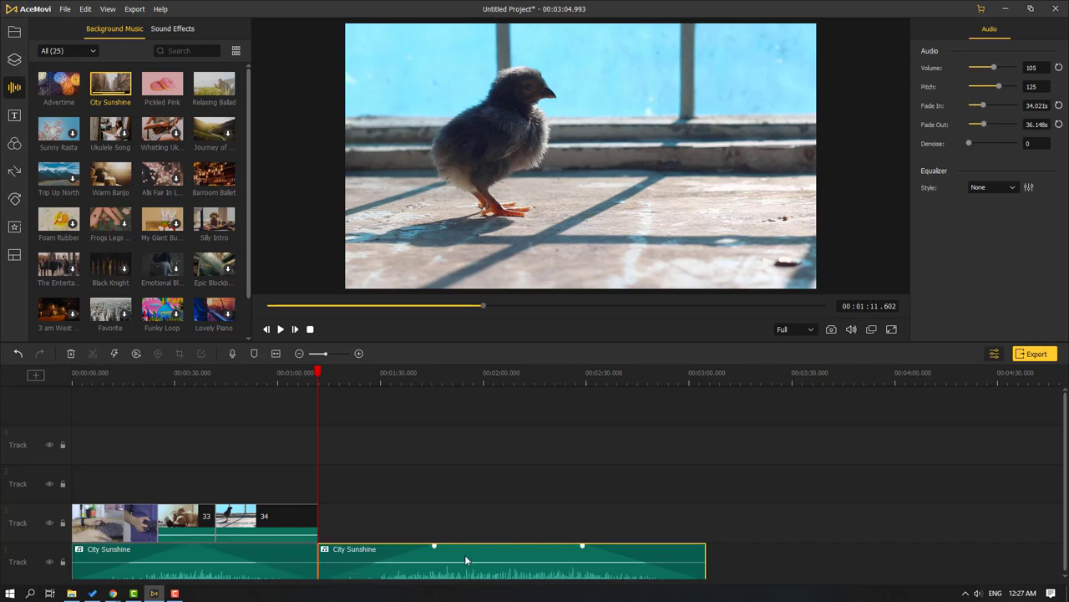
# Delete the trailing music and shorten its fades to 9.053s in and 21.398s out
pyautogui.press('Delete')
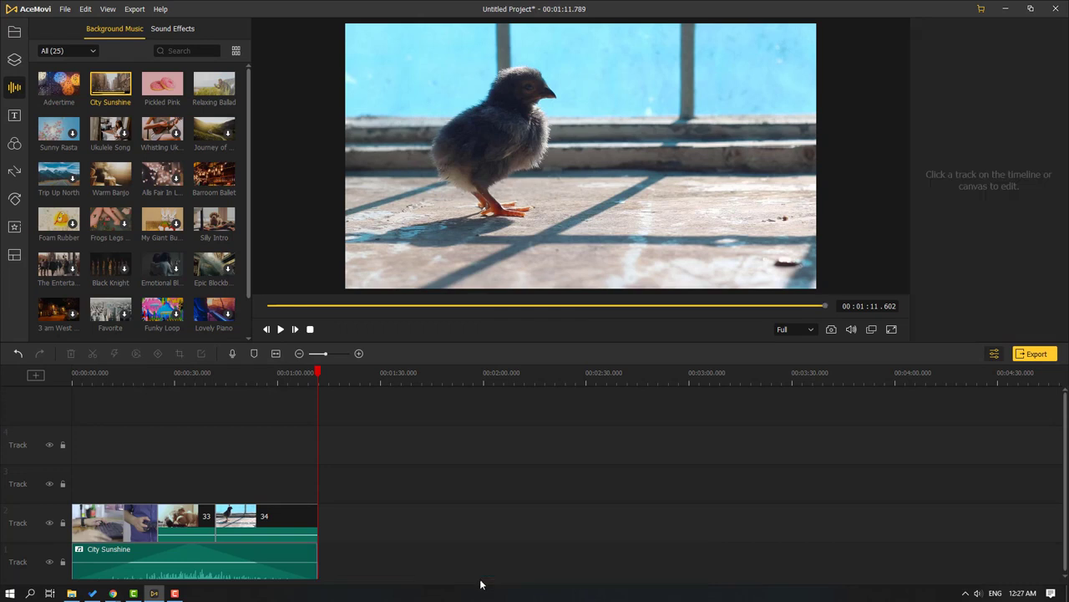
pyautogui.moveTo(313, 373); pyautogui.dragTo(175, 374)
pyautogui.click(209, 560)
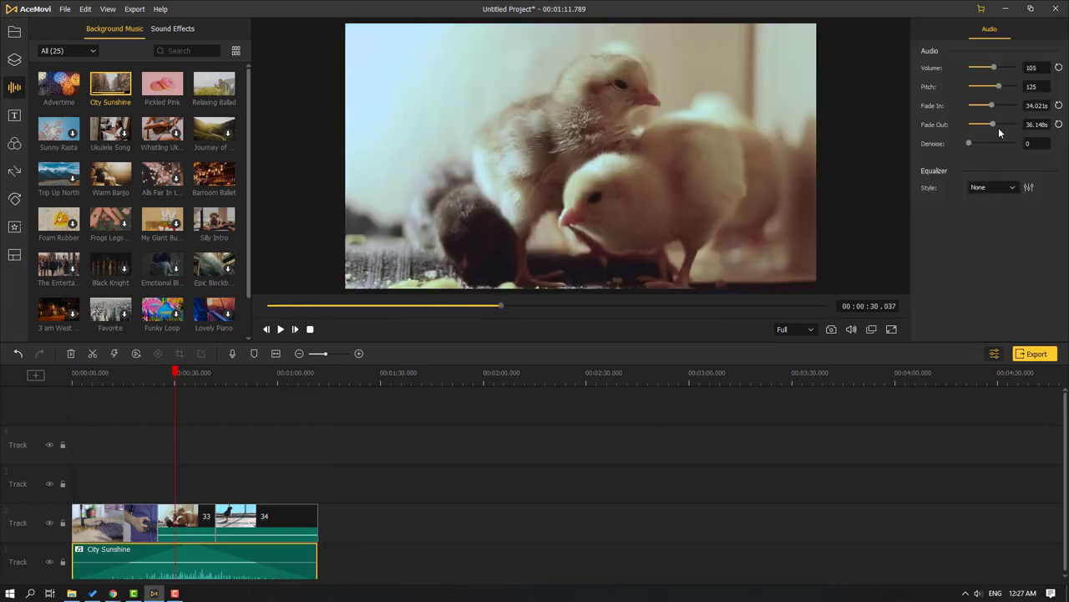
pyautogui.moveTo(993, 124)
pyautogui.mouseDown()
pyautogui.moveTo(969, 126)
pyautogui.moveTo(987, 128)
pyautogui.mouseUp()
pyautogui.moveTo(176, 374); pyautogui.dragTo(75, 376)
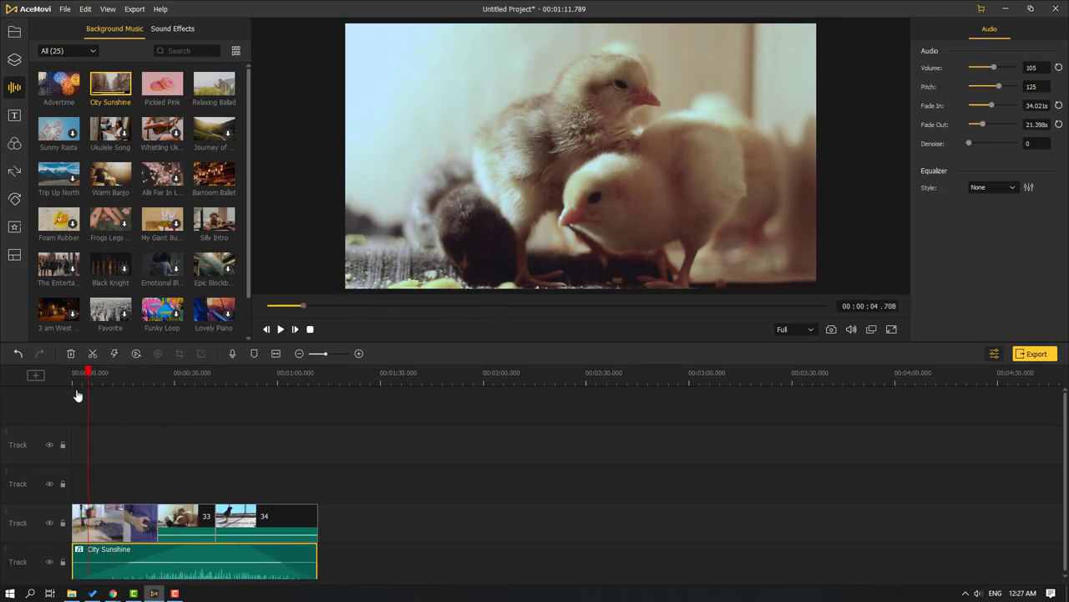
pyautogui.click(281, 330)
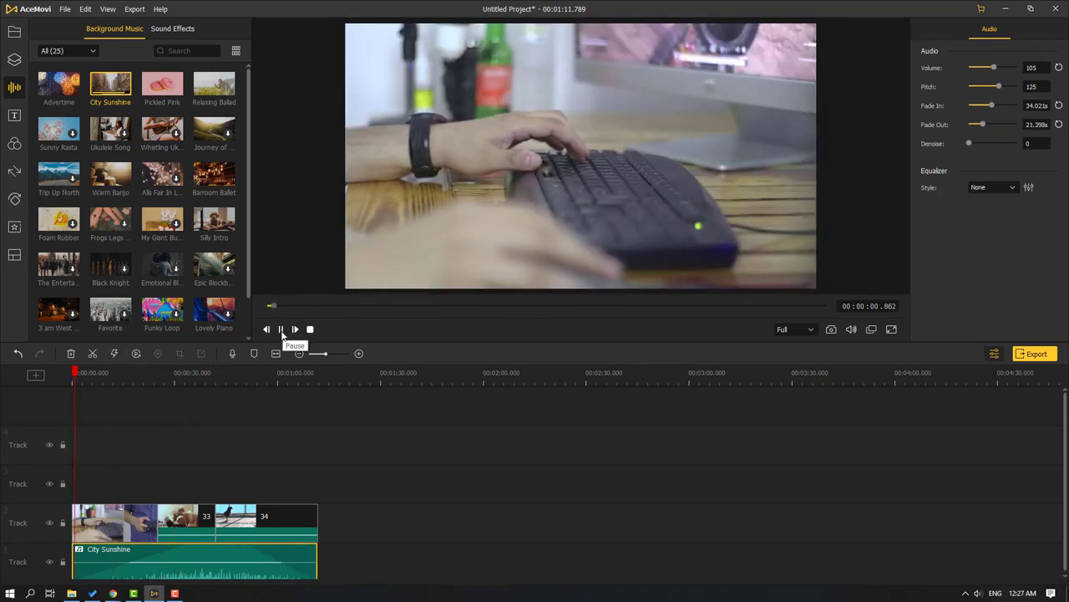
pyautogui.moveTo(992, 105); pyautogui.dragTo(974, 106)
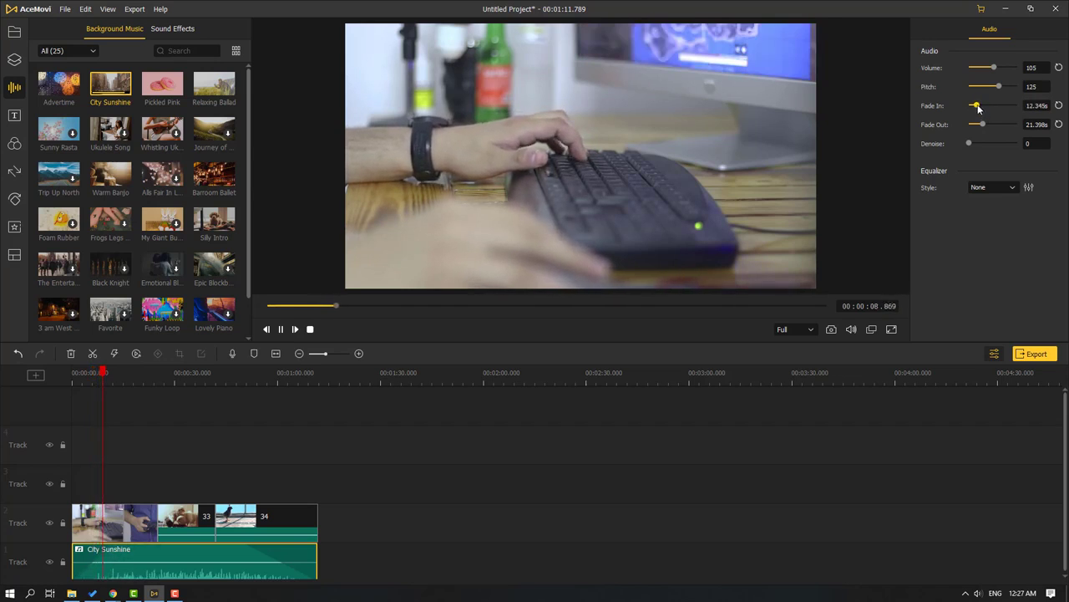
pyautogui.click(281, 330)
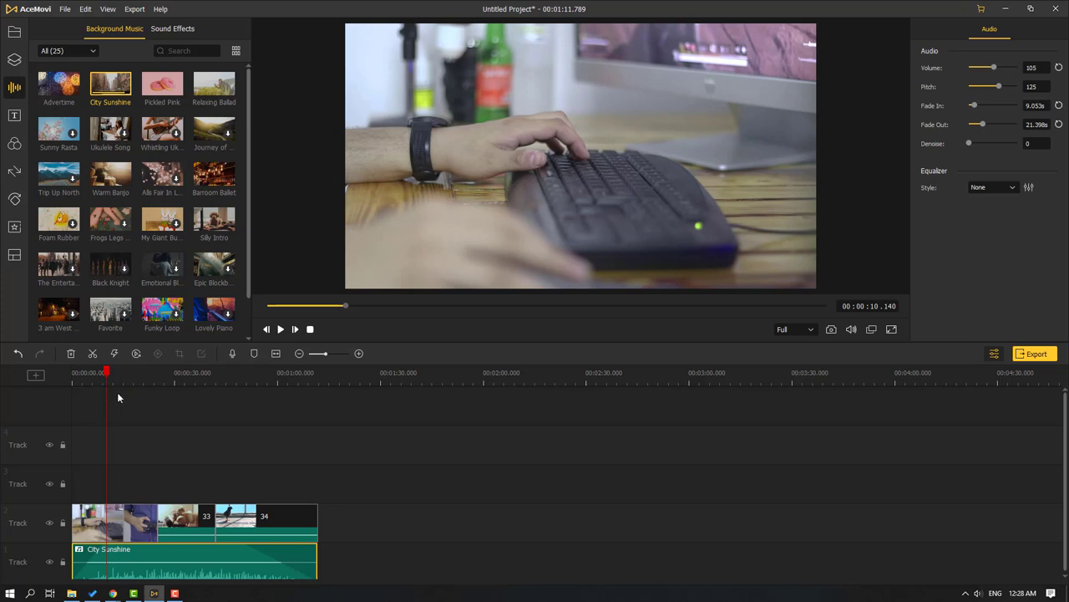
# Leave the Equalizer Style at None, then delete the City Sunshine music clip
pyautogui.press('Home')
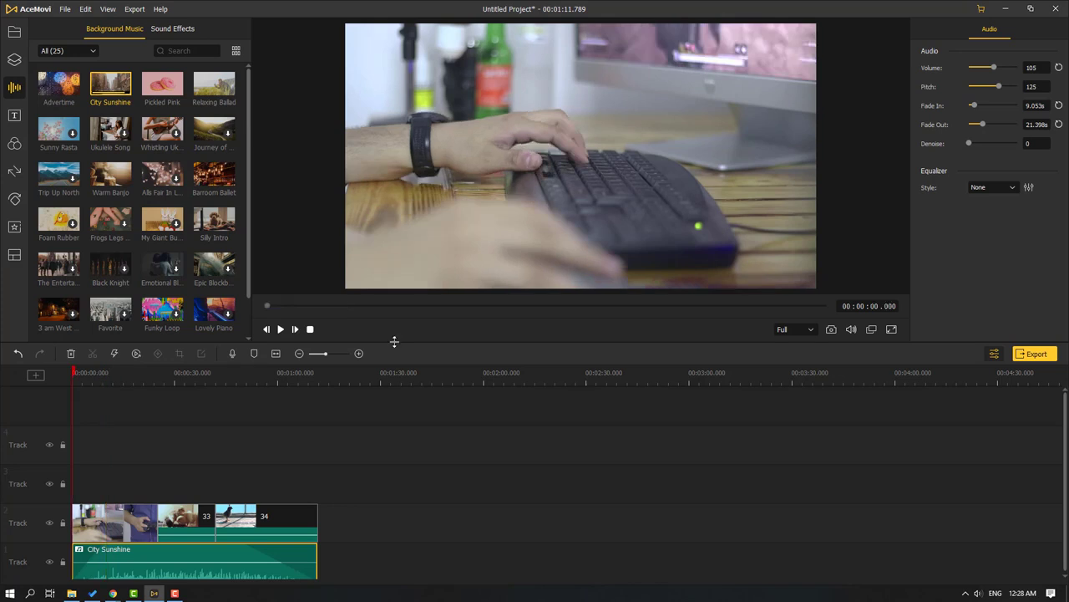
pyautogui.click(986, 189)
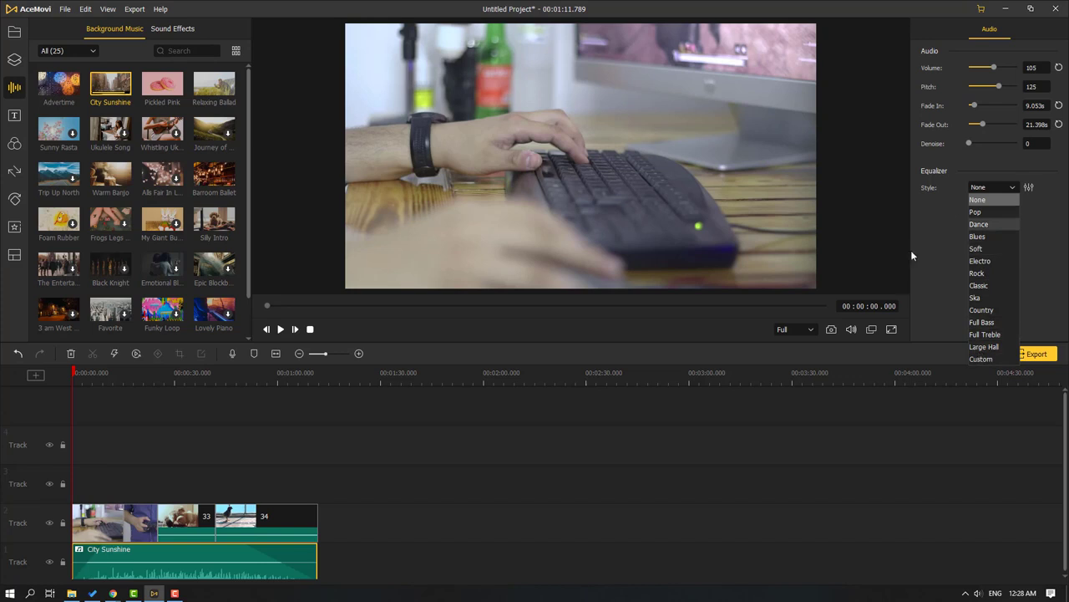
pyautogui.click(930, 259)
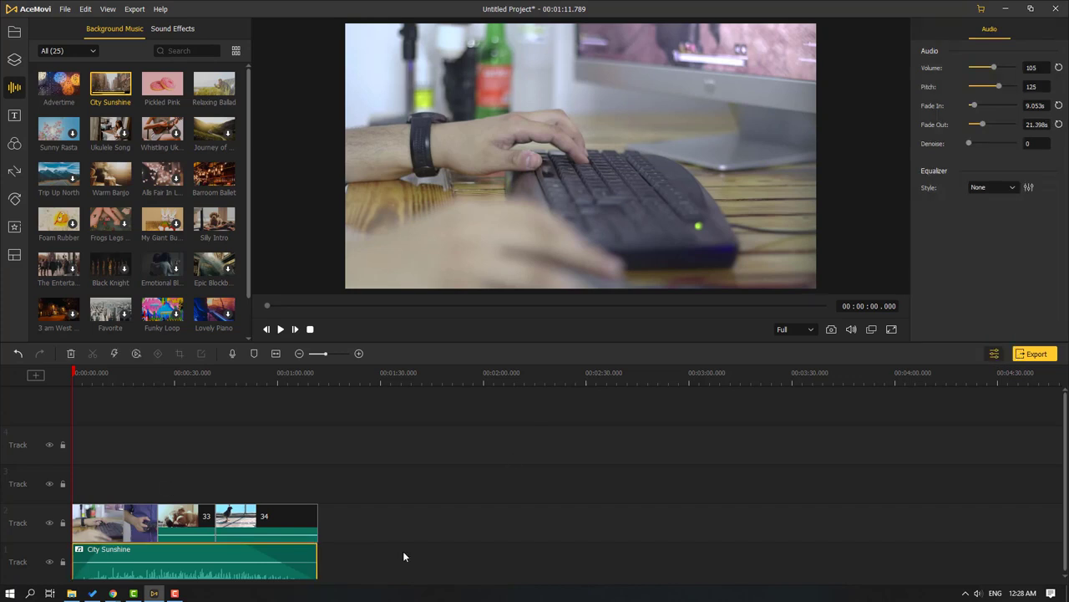
pyautogui.click(191, 560)
pyautogui.press('Delete')
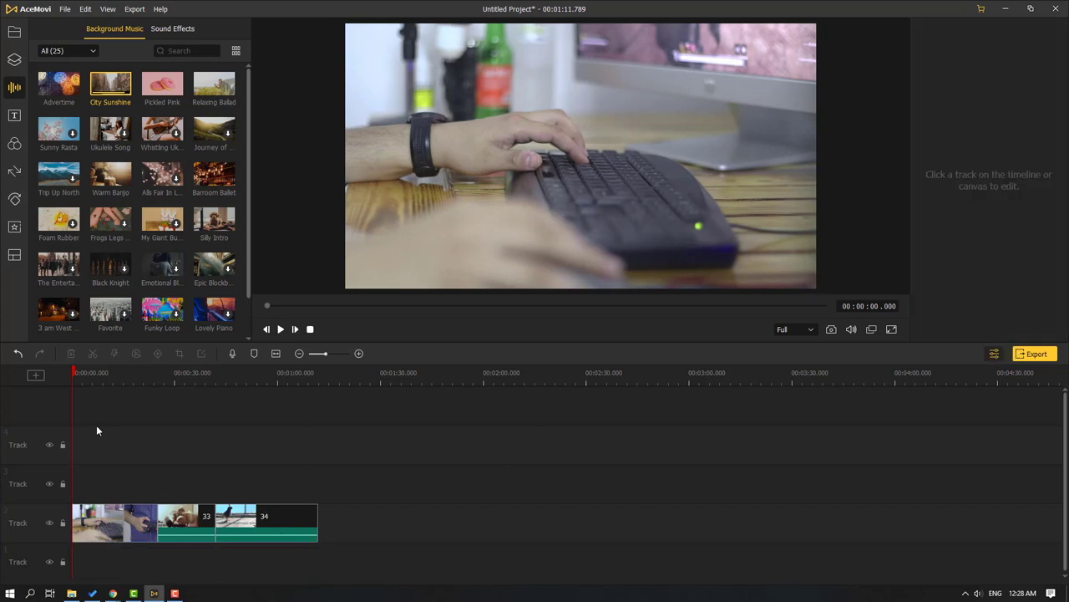
# Zoom the timeline in, put the playhead near 6.8 seconds, and open Sound Effects
pyautogui.scroll(3, 77, 376)
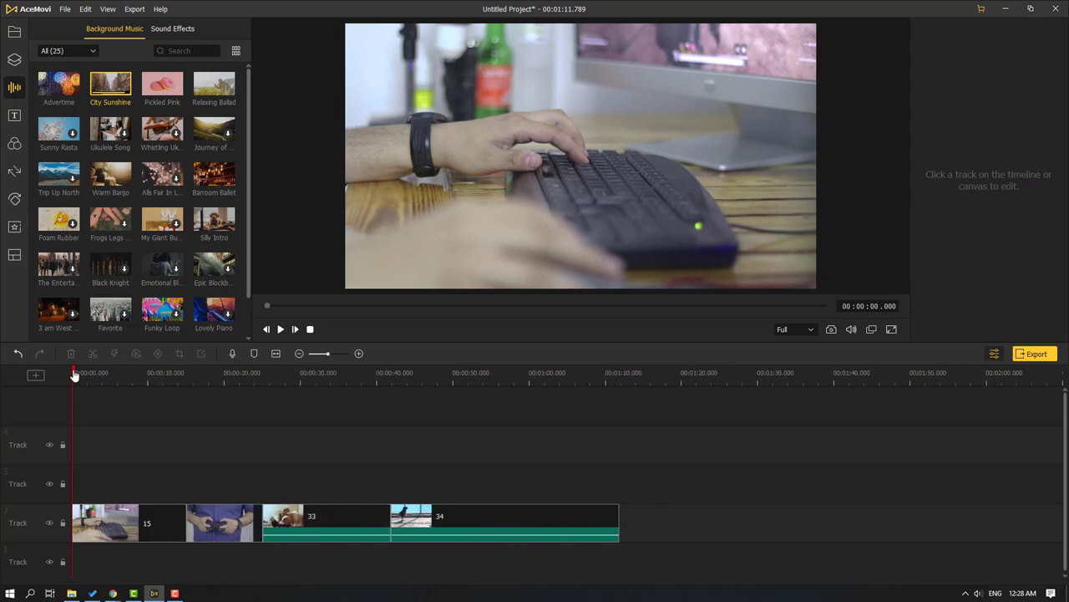
pyautogui.moveTo(77, 376); pyautogui.dragTo(124, 376)
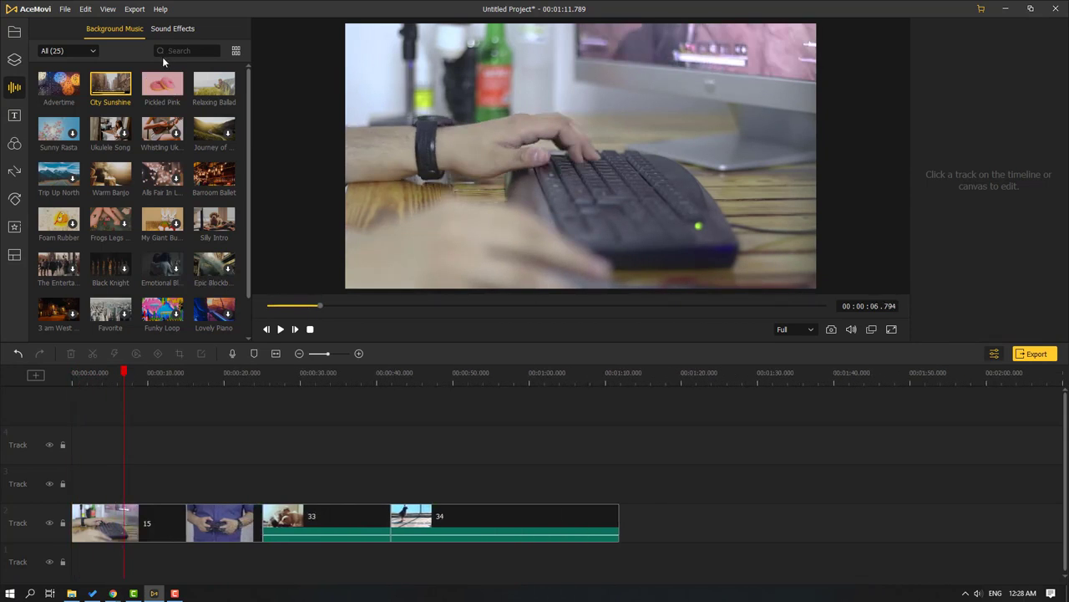
pyautogui.click(172, 30)
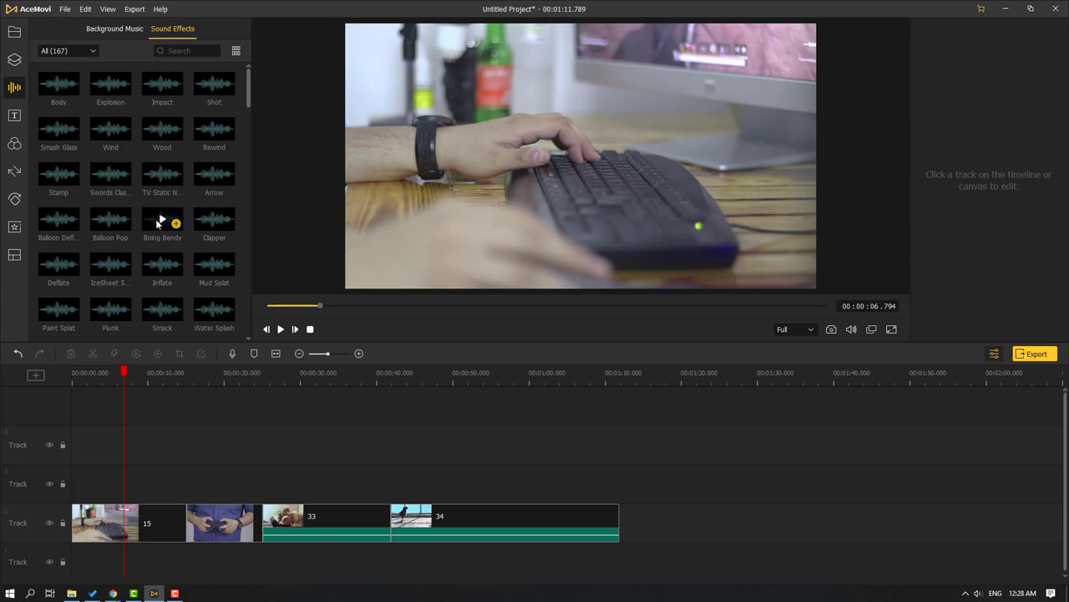
# Audition the TV Static, IceSheet and Ball Bounce 1 sound effects
pyautogui.click(160, 176)
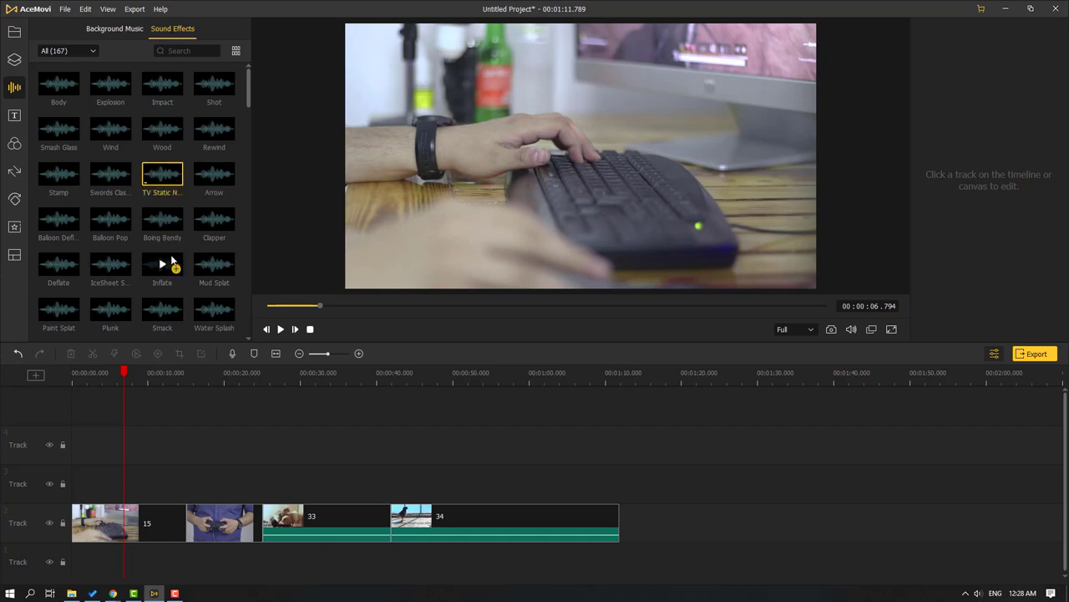
pyautogui.scroll(-1, 133, 250)
pyautogui.click(114, 230)
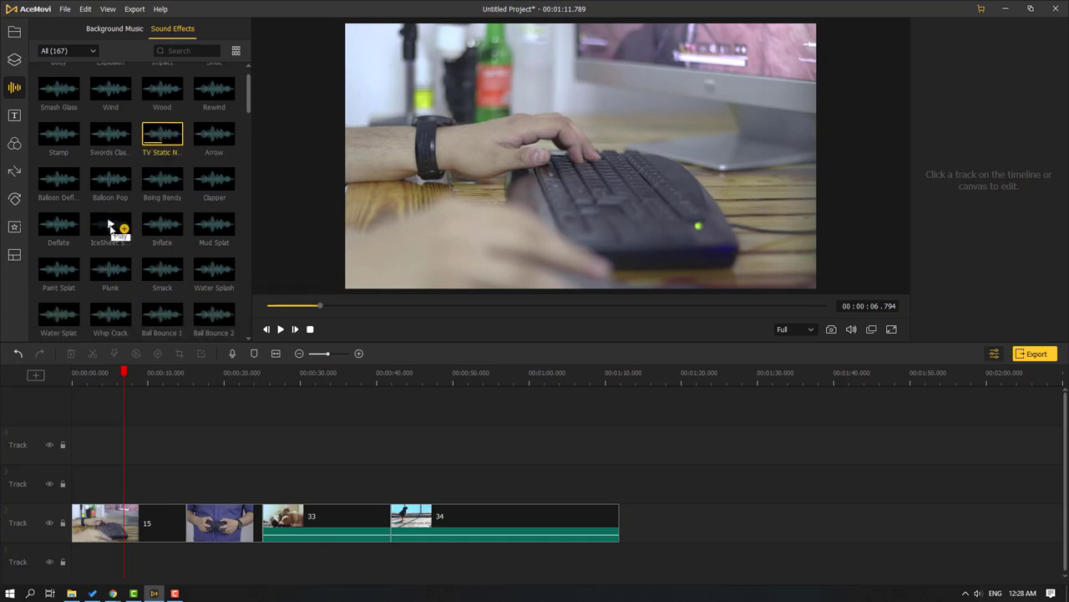
pyautogui.scroll(-1, 151, 276)
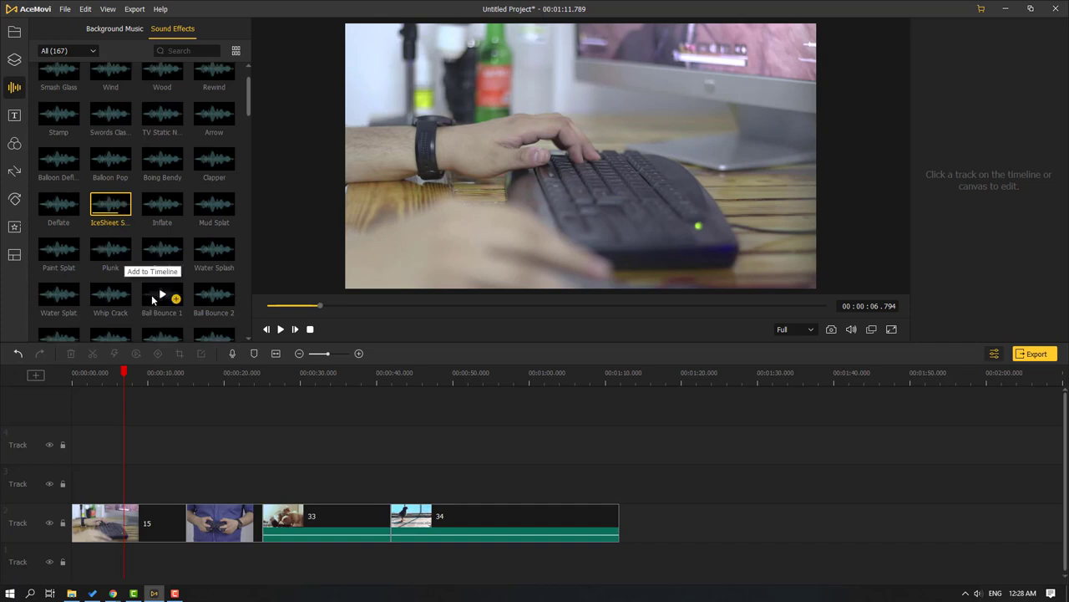
pyautogui.click(163, 296)
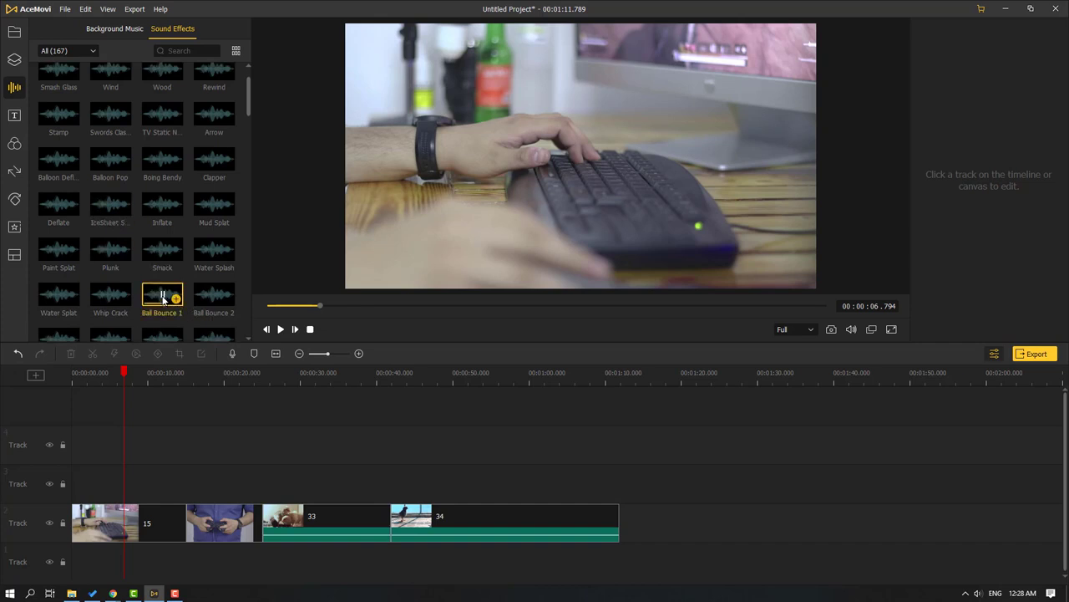
pyautogui.scroll(-1, 159, 316)
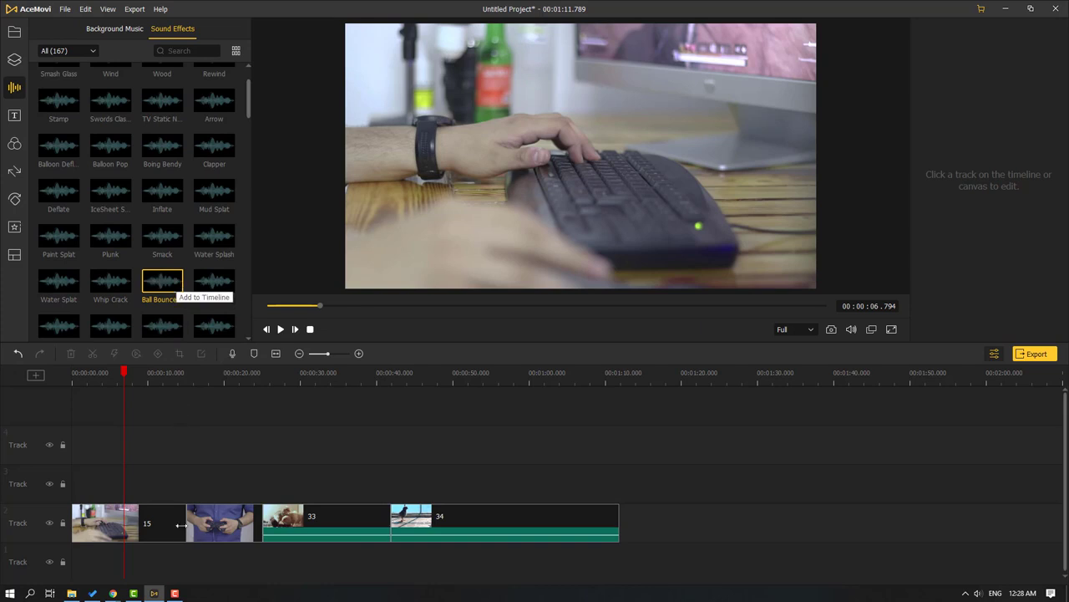
pyautogui.scroll(-3, 187, 279)
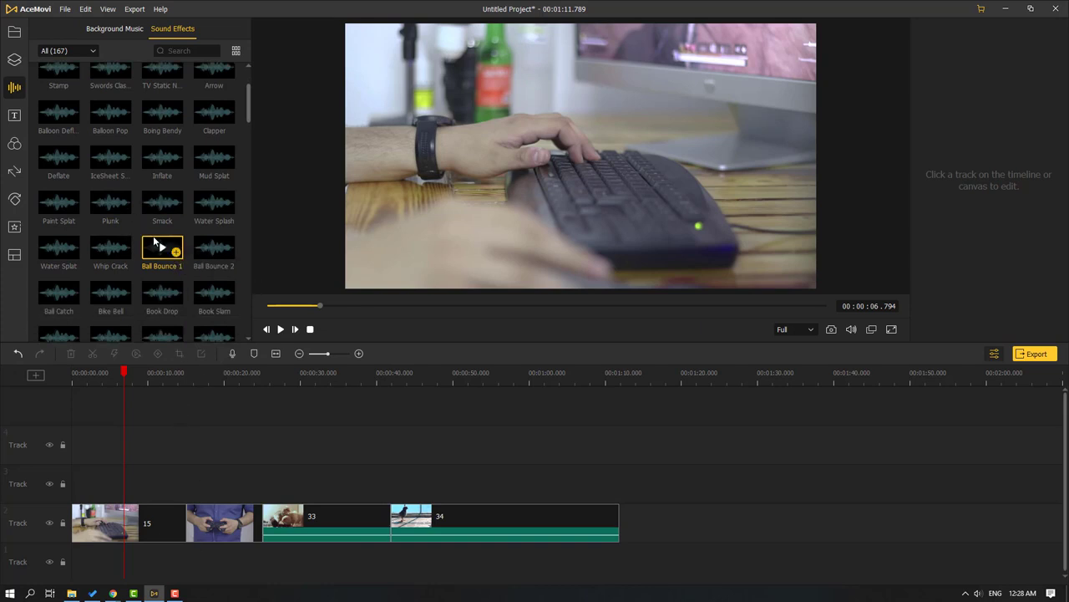
# Download the Title 18 template from the Text templates library
pyautogui.click(15, 117)
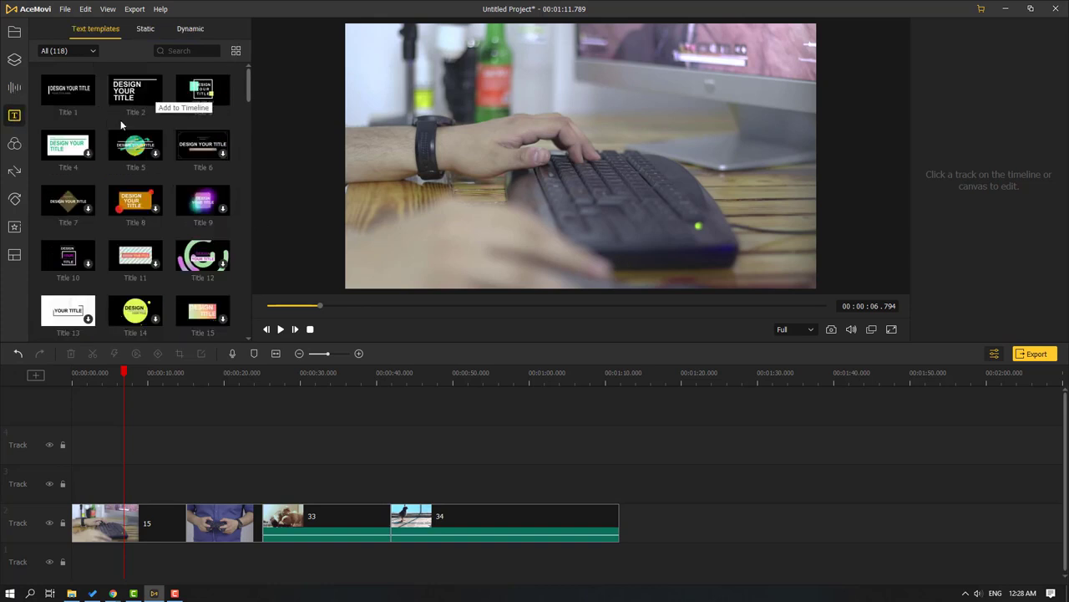
pyautogui.click(80, 50)
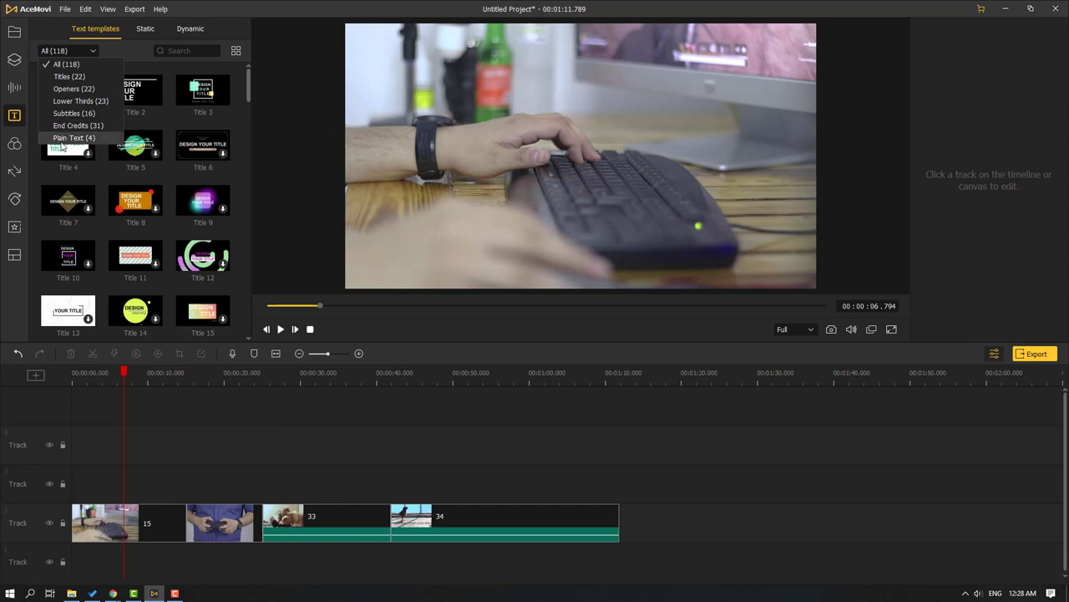
pyautogui.moveTo(248, 83); pyautogui.dragTo(247, 120)
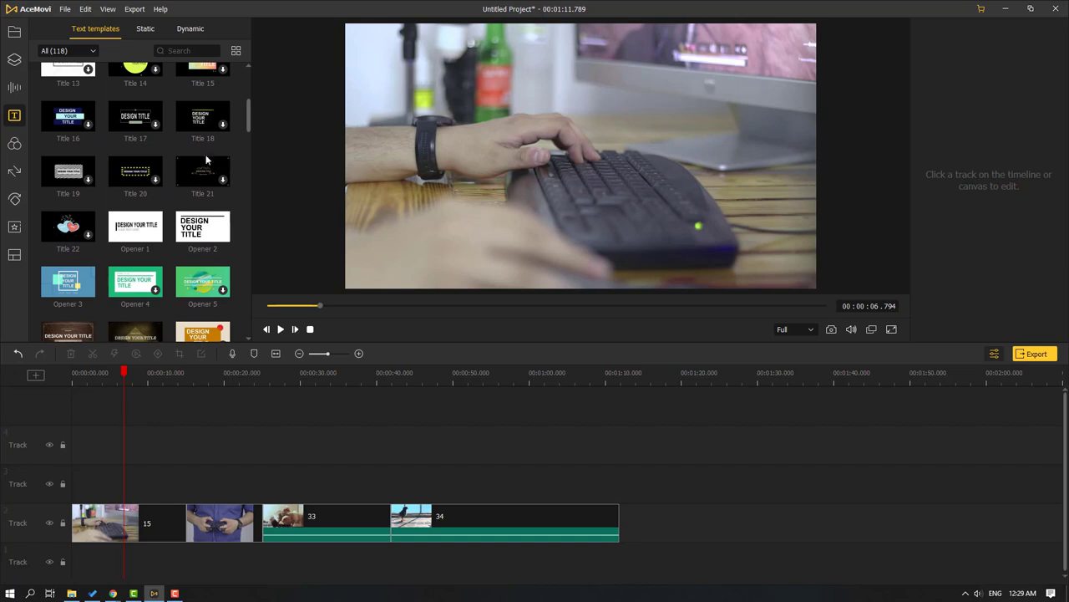
pyautogui.click(223, 125)
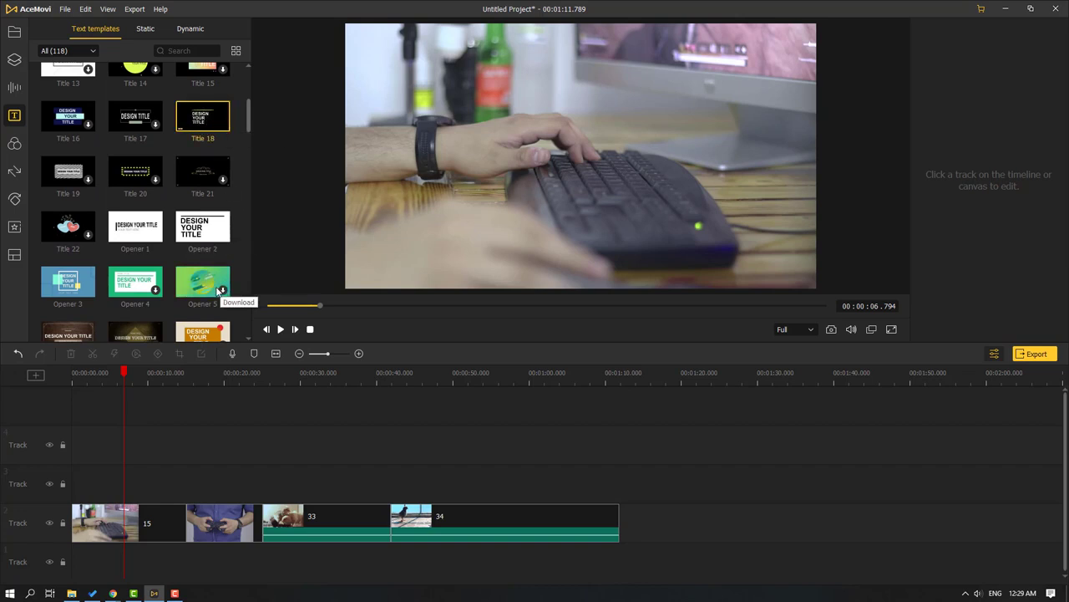
pyautogui.moveTo(224, 127)
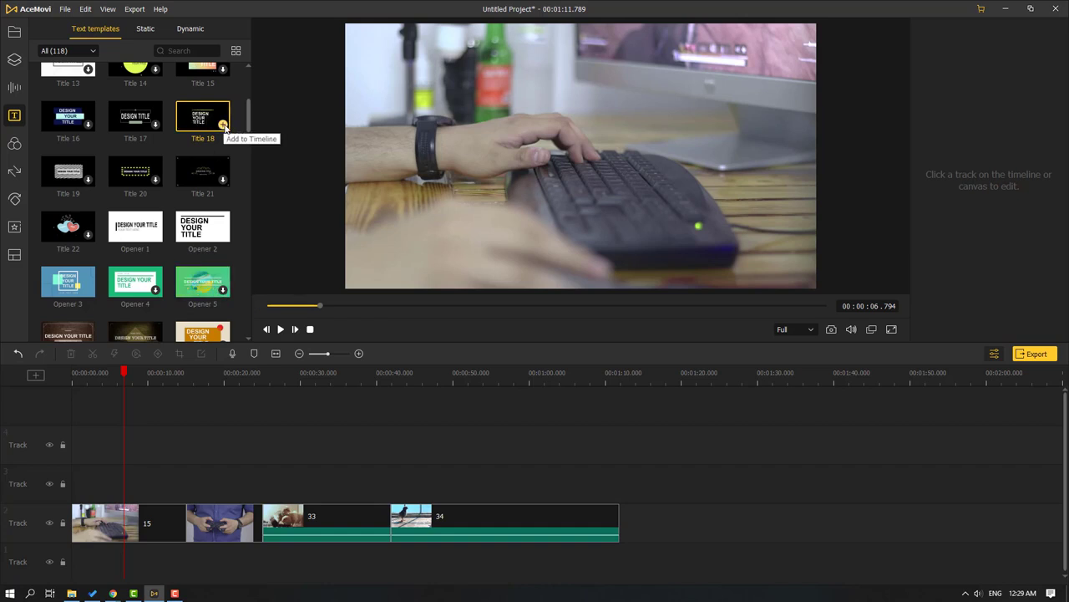
# Add the Title 18 template at the playhead and preview it
pyautogui.click(223, 125)
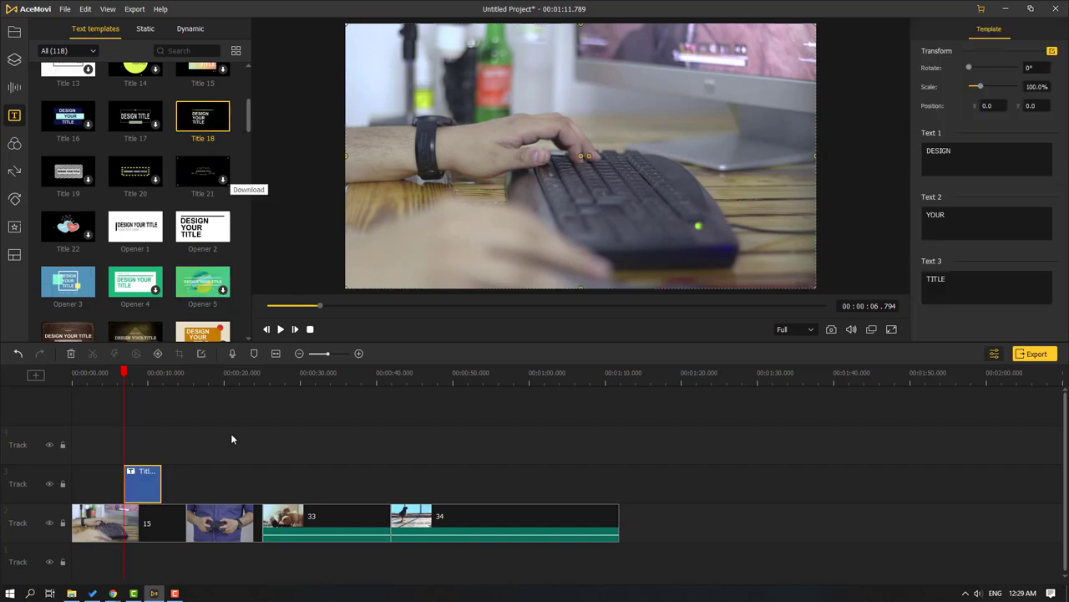
pyautogui.click(282, 330)
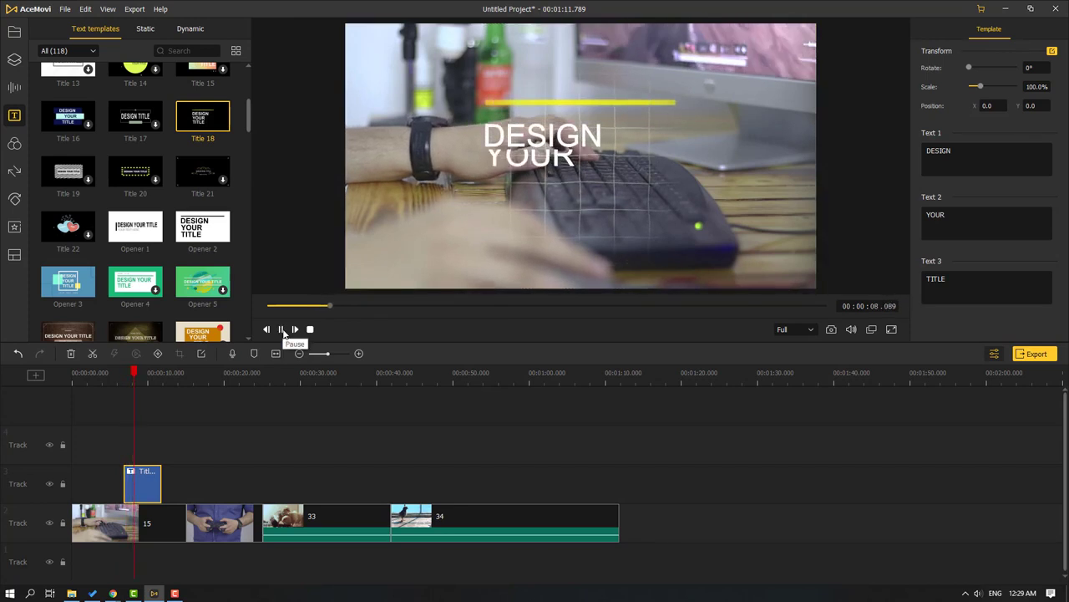
pyautogui.click(281, 330)
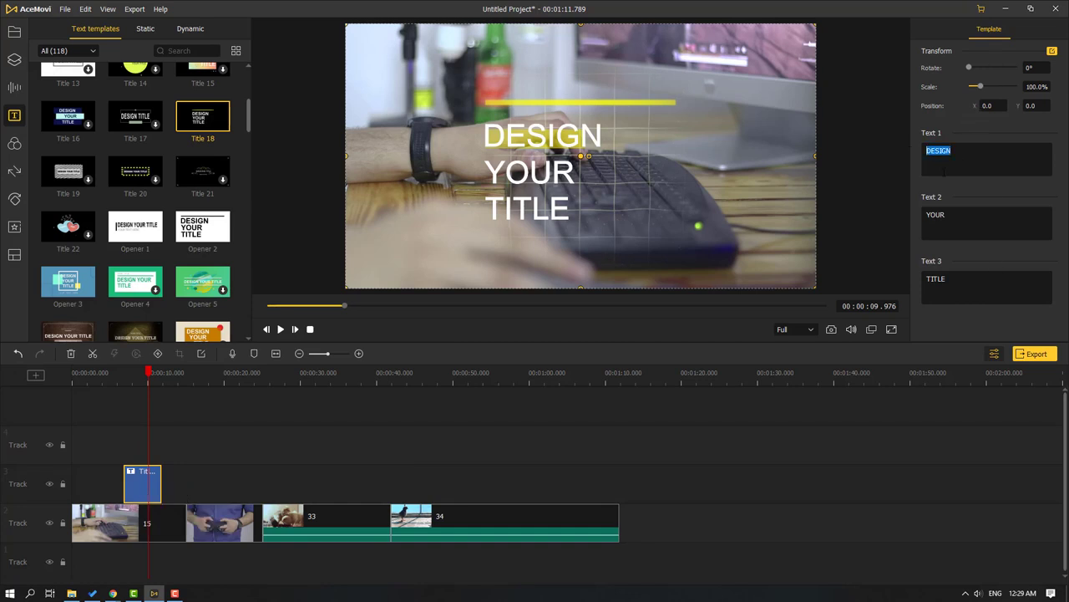
# Replace the title's lines with the creator's name and CHANNEL, then replay the animation
pyautogui.write('NIJAT ')
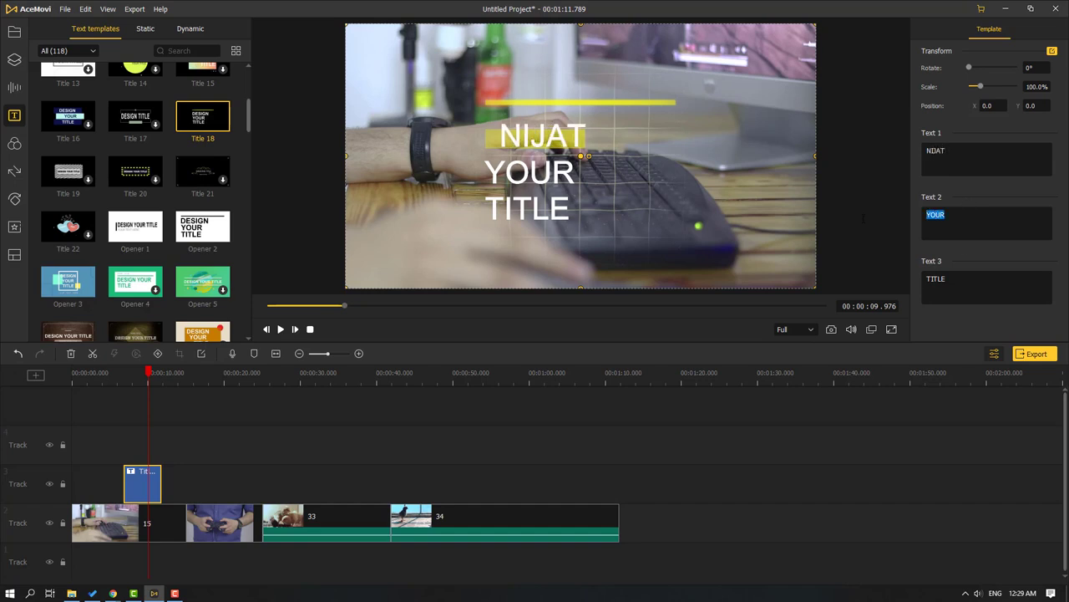
pyautogui.write('IBRAHIMLI ')
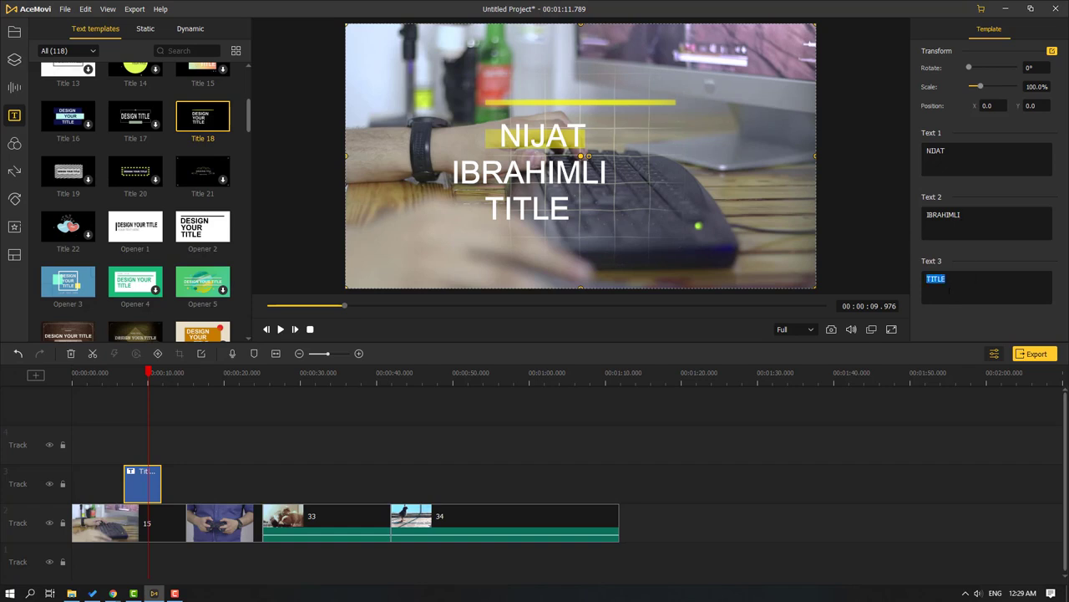
pyautogui.write('CHANNEL')
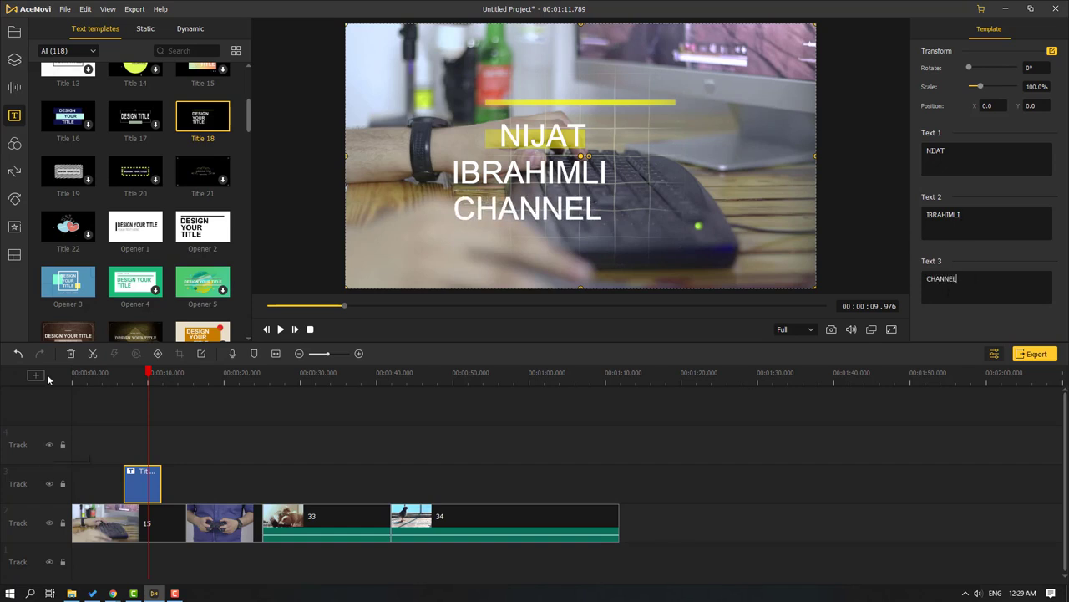
pyautogui.click(121, 372)
pyautogui.click(280, 330)
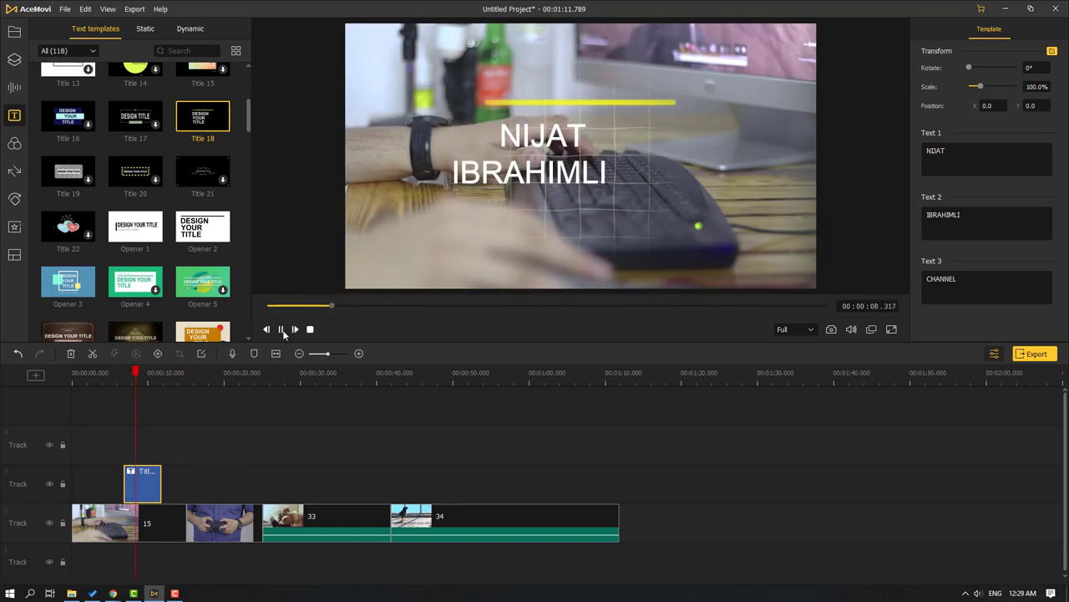
pyautogui.click(280, 330)
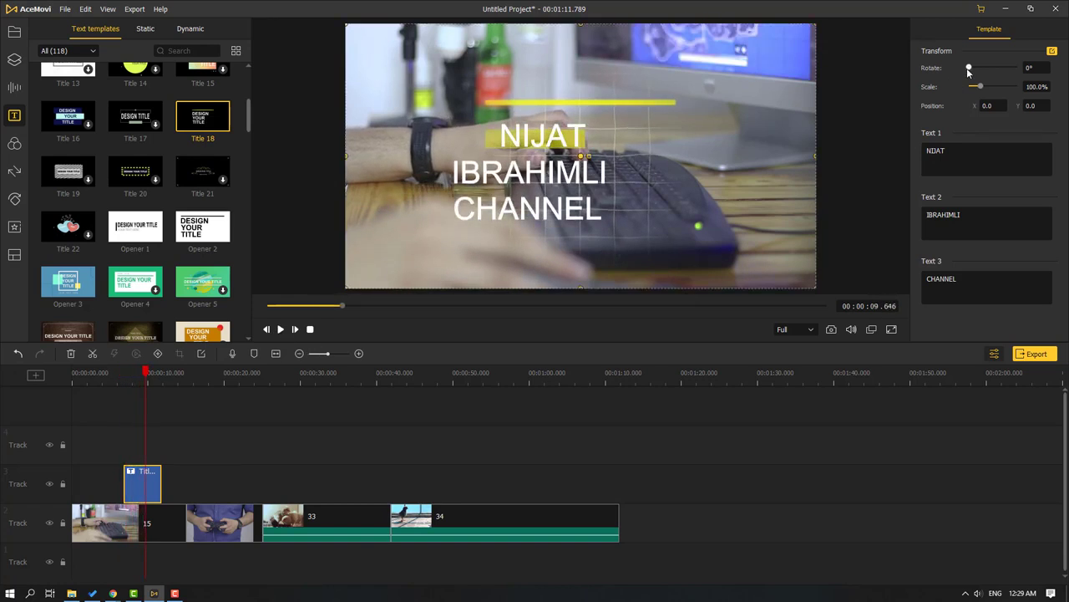
# Try and undo a title rotation, then set its position to X 150, Y 250
pyautogui.moveTo(968, 68); pyautogui.dragTo(991, 100)
pyautogui.hotkey('ctrl', 'z')
pyautogui.hotkey('ctrl', 'z')
pyautogui.write('150')
pyautogui.press('Return')
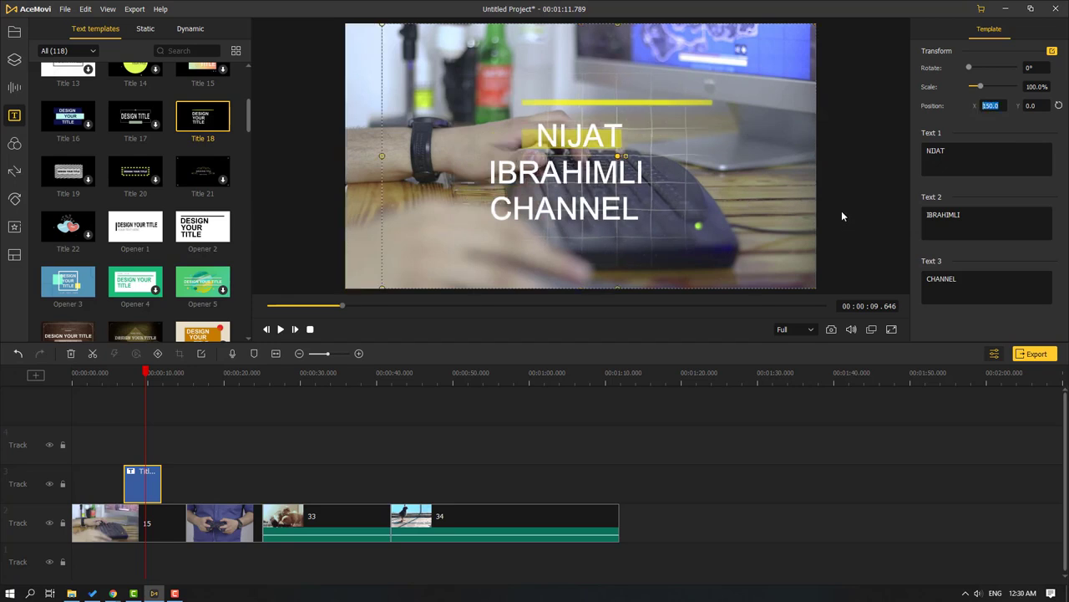
pyautogui.write('250')
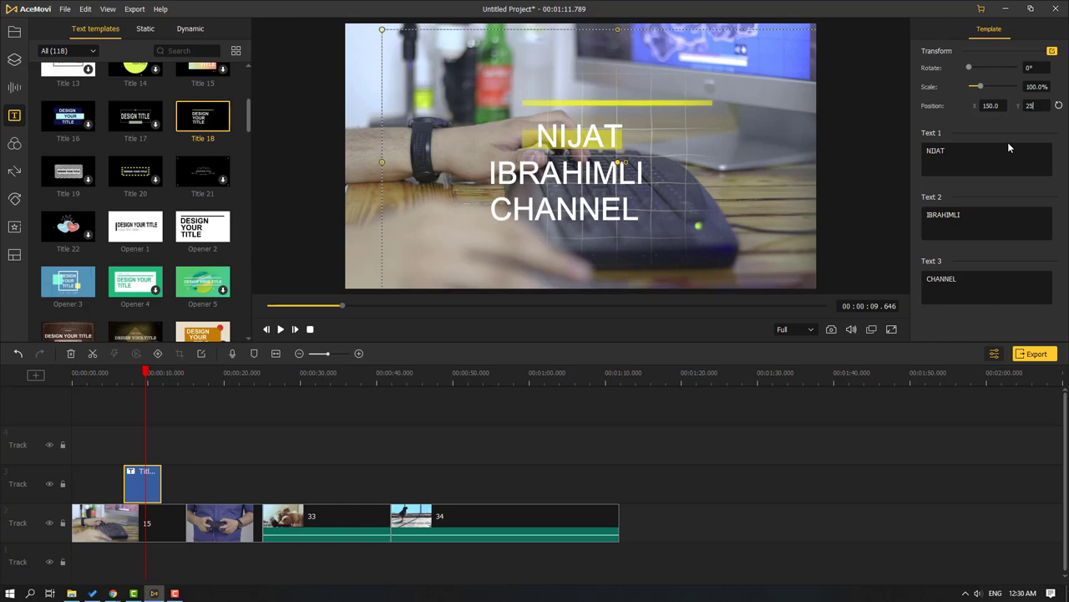
pyautogui.press('Return')
pyautogui.moveTo(579, 259); pyautogui.dragTo(519, 219)
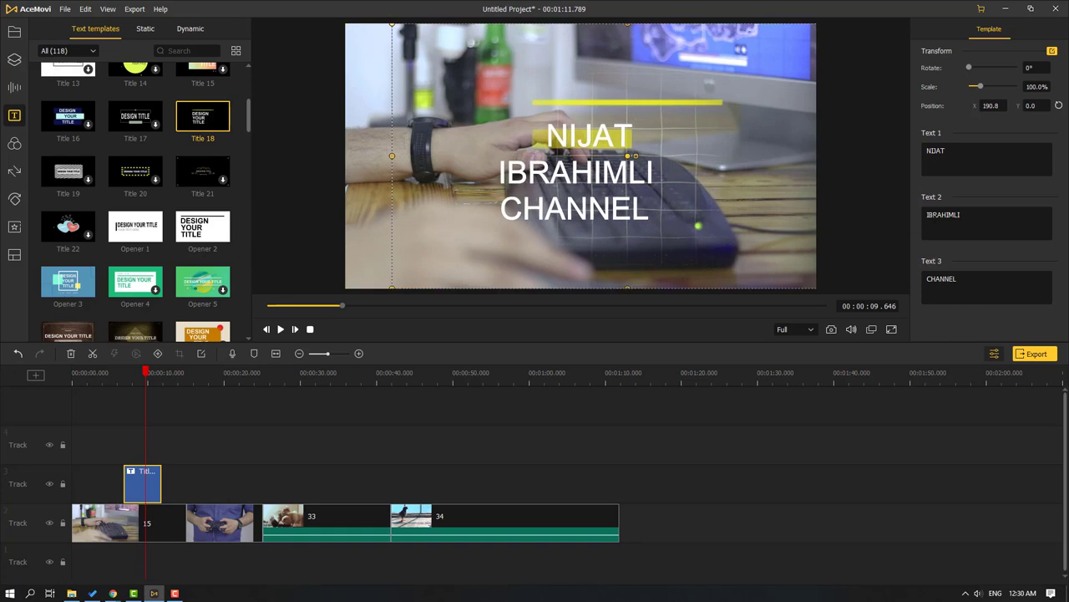
# Delete the Title 18 text clip from the timeline
pyautogui.click(244, 473)
pyautogui.click(155, 486)
pyautogui.press('Delete')
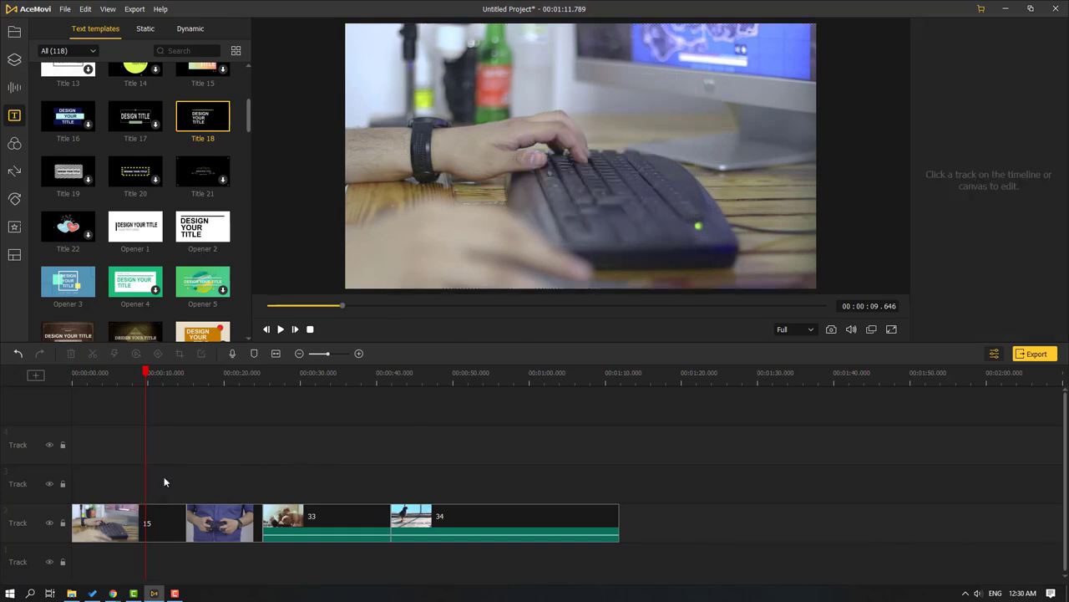
# Bring up the Filters library and move the playhead onto the controller clip near 20 seconds
pyautogui.click(147, 30)
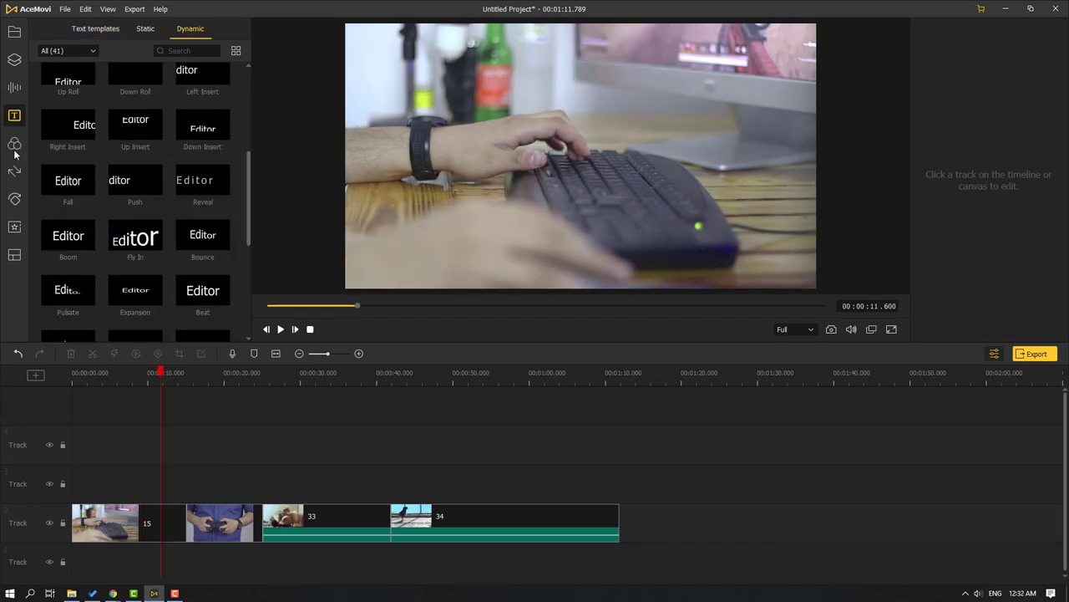
pyautogui.click(15, 147)
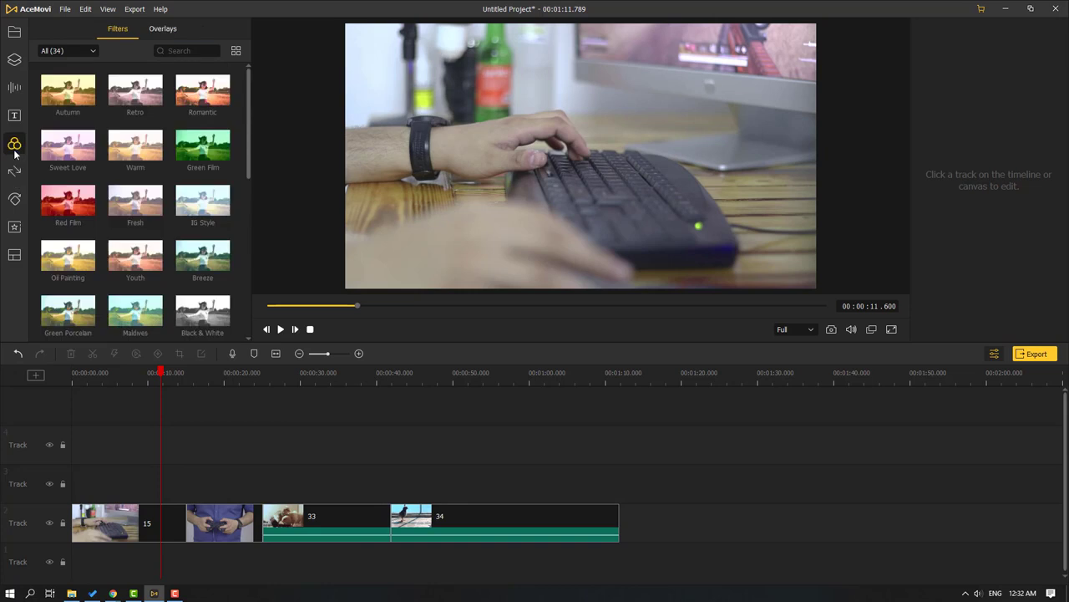
pyautogui.click(71, 50)
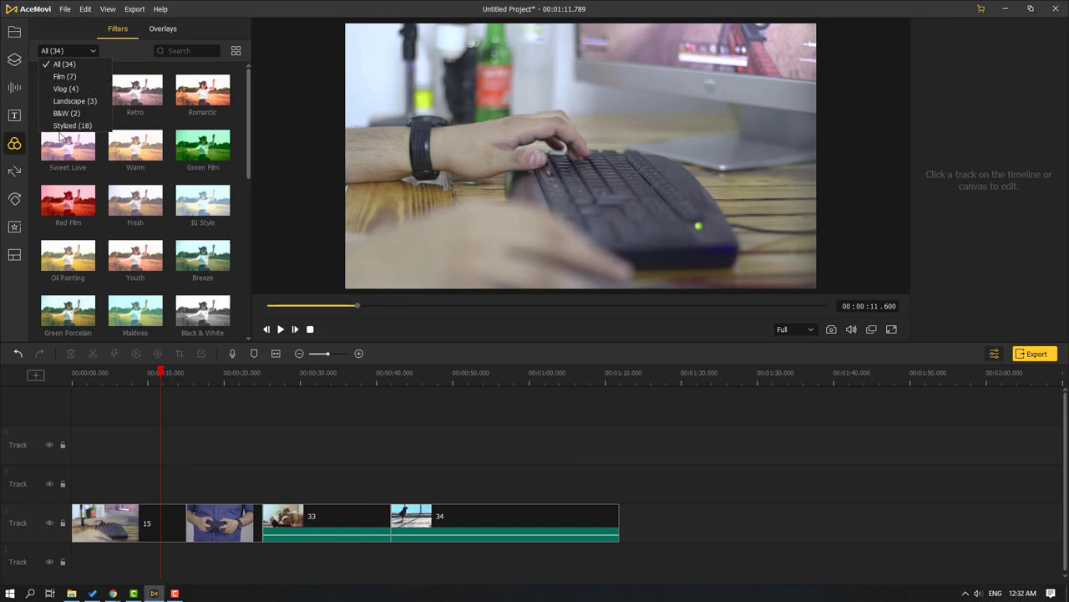
pyautogui.moveTo(247, 144); pyautogui.dragTo(254, 215)
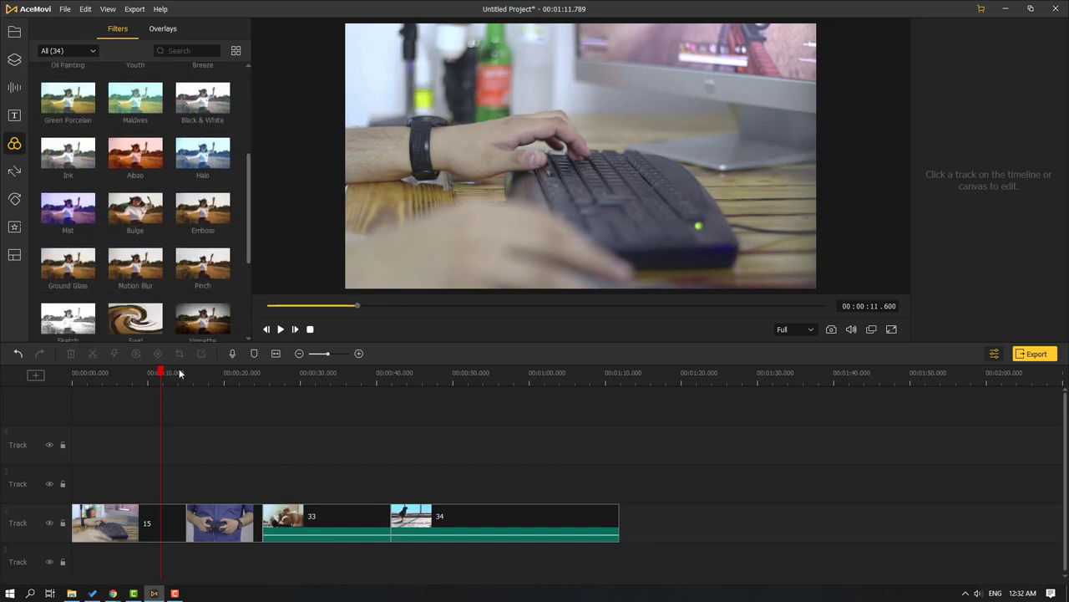
pyautogui.moveTo(163, 376); pyautogui.dragTo(232, 374)
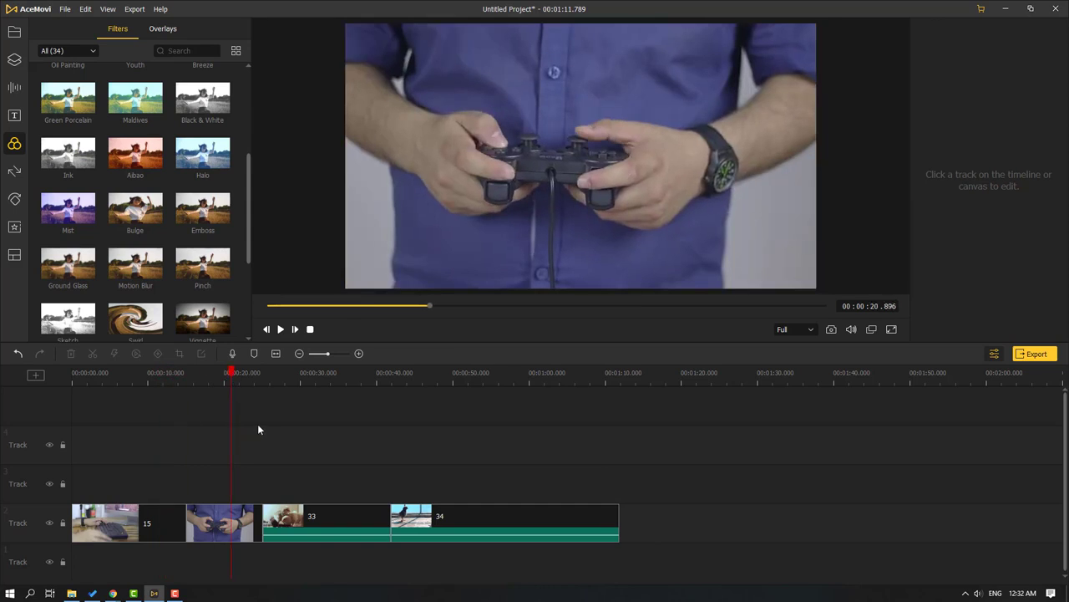
# Narrow the filter categories to Vlog, then to Film
pyautogui.scroll(1, 172, 223)
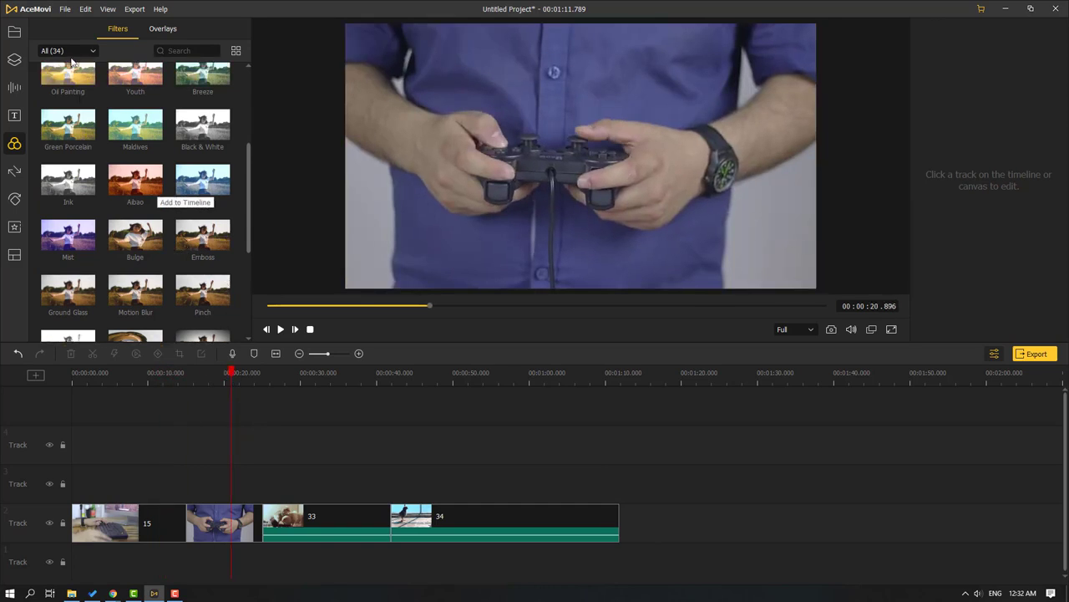
pyautogui.click(73, 53)
pyautogui.click(74, 89)
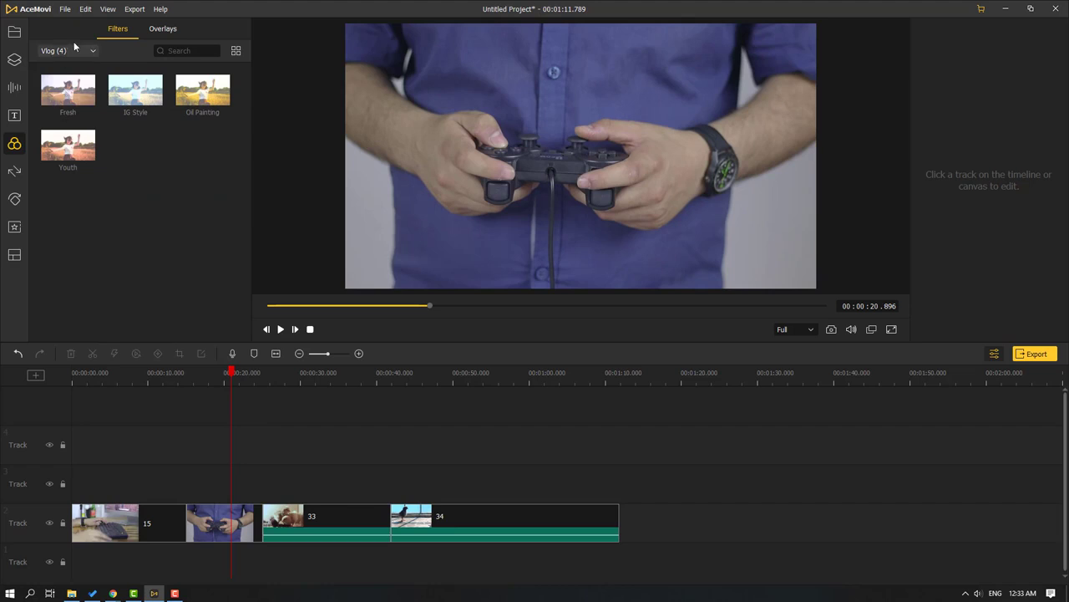
pyautogui.click(73, 52)
pyautogui.click(68, 76)
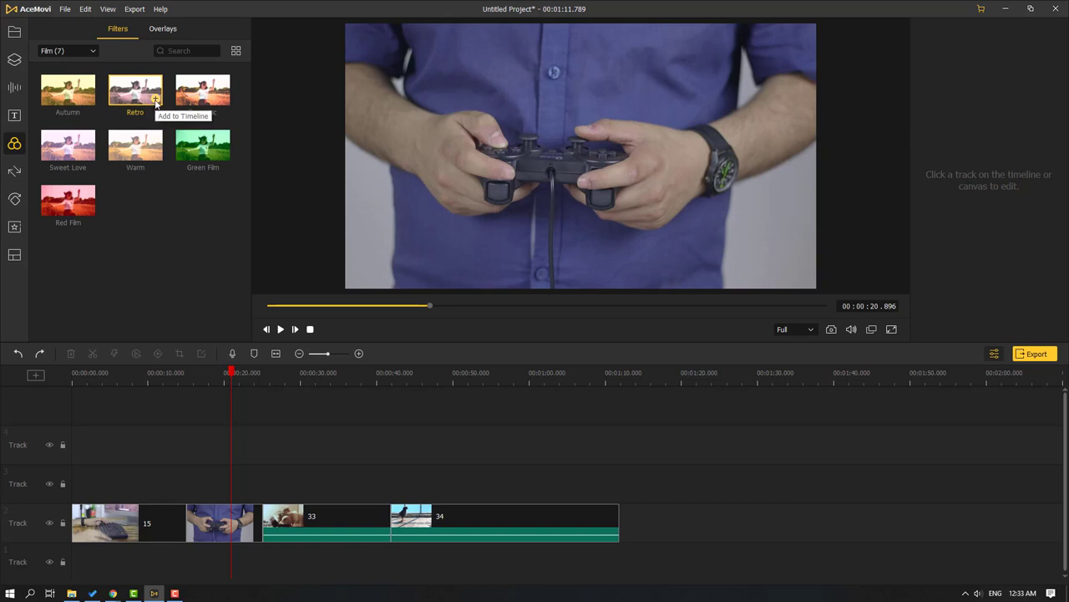
pyautogui.click(156, 102)
pyautogui.moveTo(250, 489)
pyautogui.mouseDown()
pyautogui.moveTo(208, 490)
pyautogui.moveTo(256, 483)
pyautogui.mouseUp()
pyautogui.moveTo(195, 373); pyautogui.dragTo(209, 373)
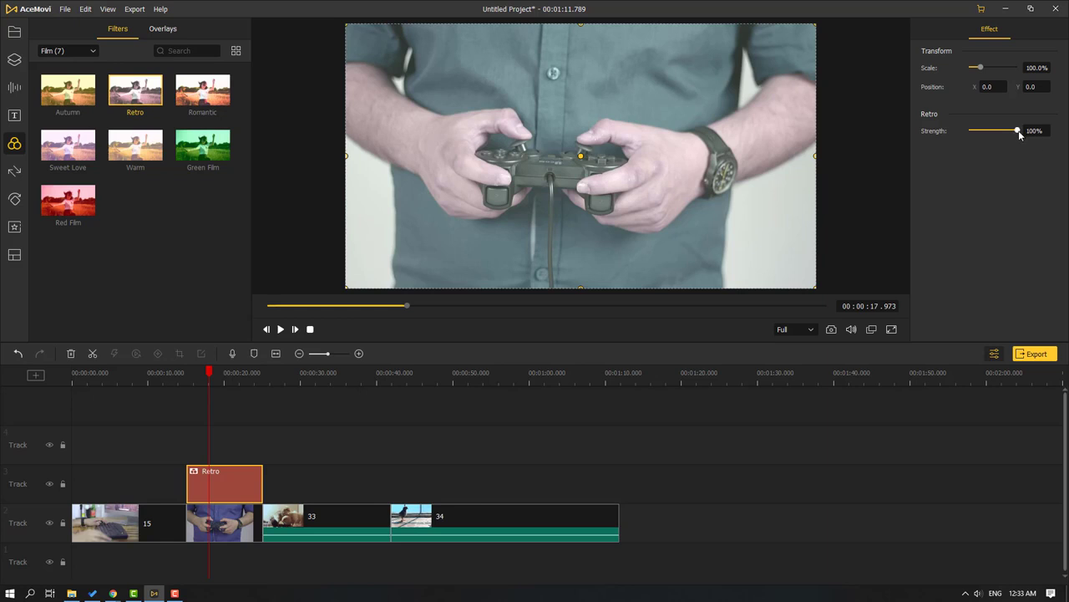
pyautogui.moveTo(1018, 134)
pyautogui.mouseDown()
pyautogui.moveTo(968, 132)
pyautogui.moveTo(1015, 133)
pyautogui.moveTo(1001, 136)
pyautogui.mouseUp()
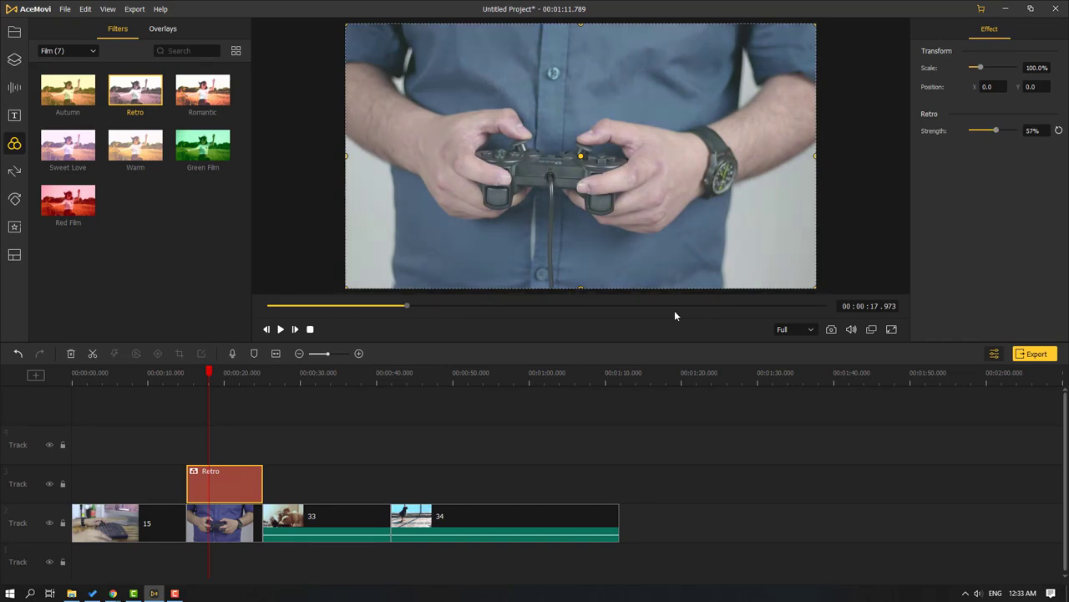
pyautogui.click(239, 472)
pyautogui.press('Delete')
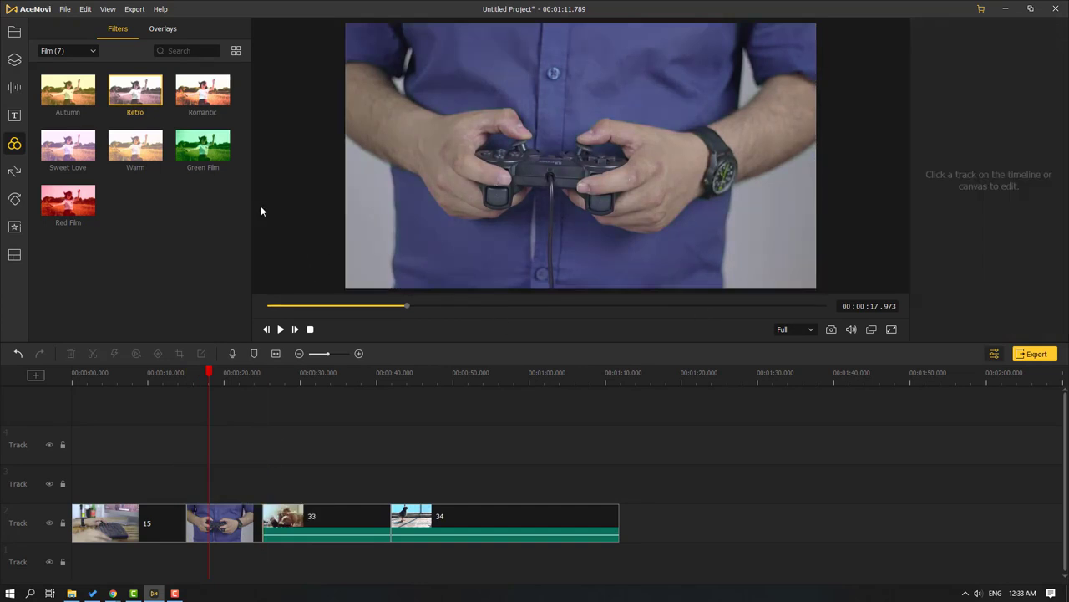
# Add the Halo 4 overlay over the controller clip and preview it
pyautogui.click(160, 29)
pyautogui.scroll(-3, 220, 204)
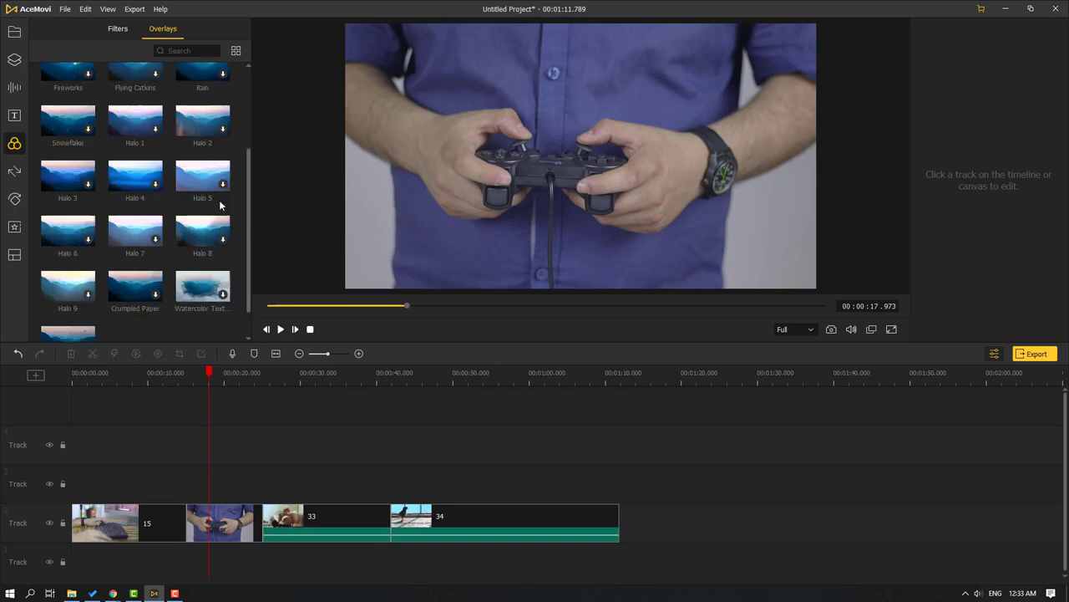
pyautogui.click(156, 184)
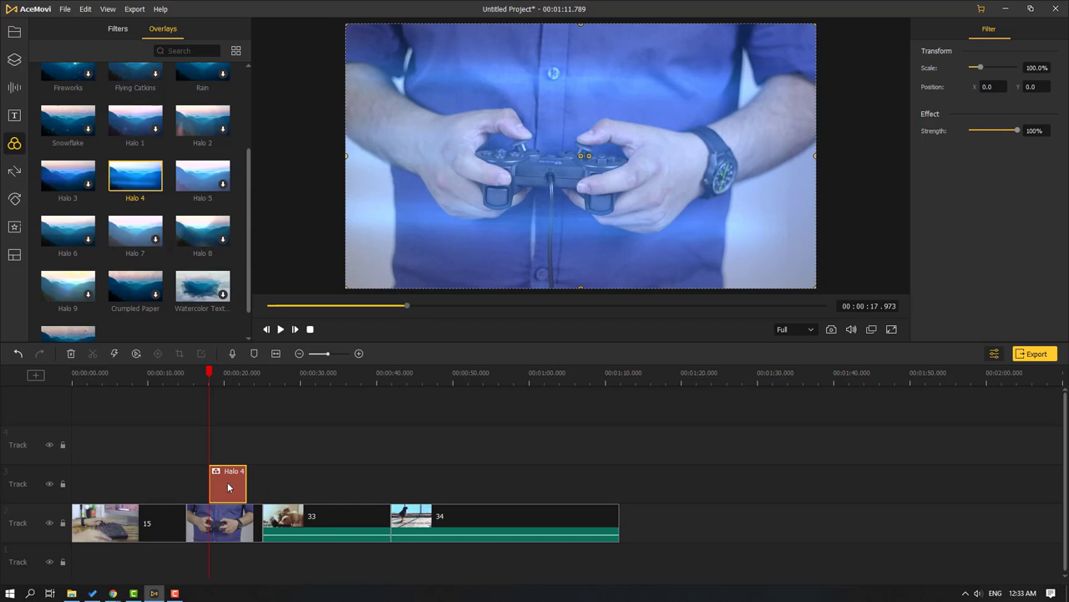
pyautogui.moveTo(230, 487); pyautogui.dragTo(262, 483)
pyautogui.moveTo(211, 376); pyautogui.dragTo(194, 375)
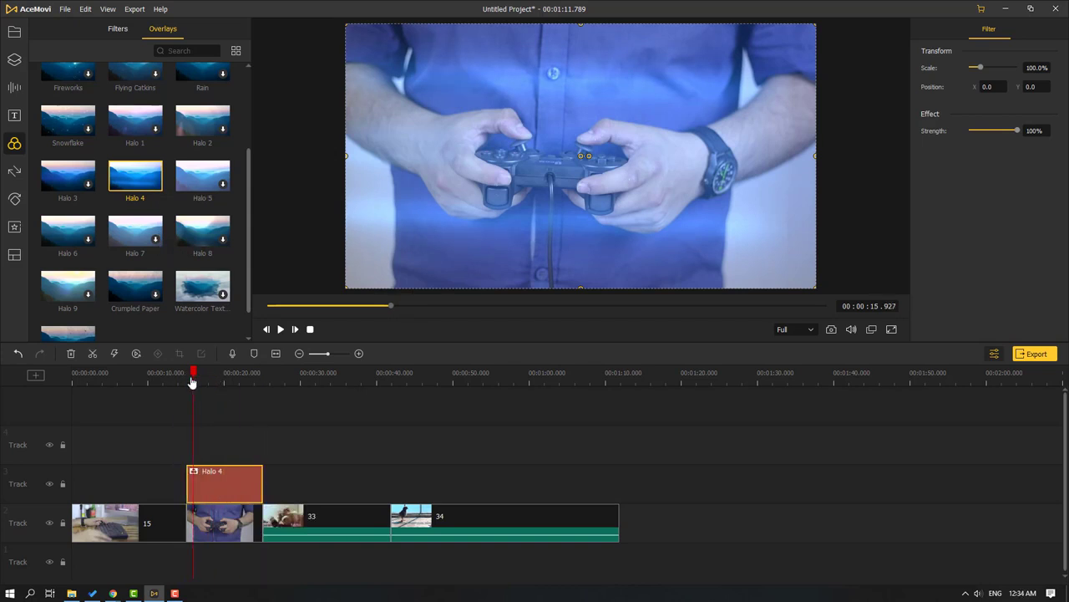
pyautogui.click(280, 329)
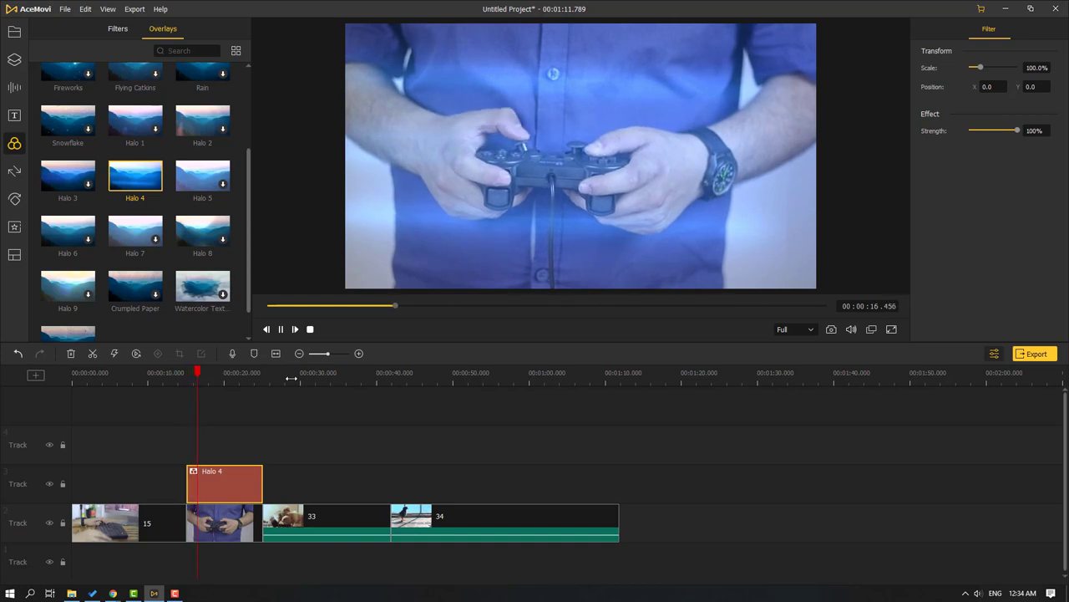
pyautogui.click(281, 329)
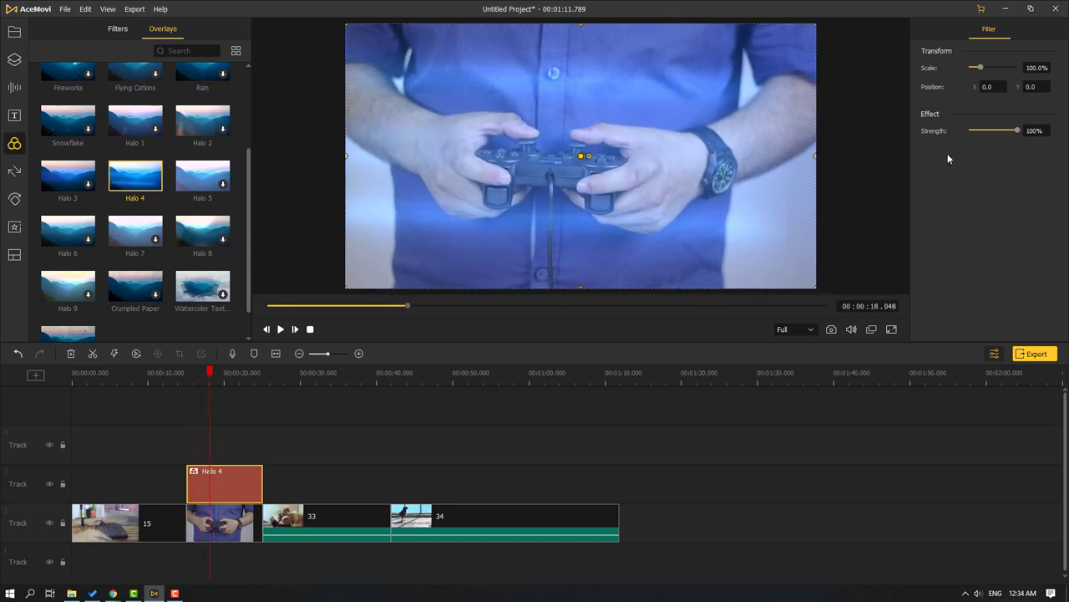
# Lower Halo 4 strength to 48% and place Halo 2 at the overlay track's start
pyautogui.moveTo(1019, 131); pyautogui.dragTo(993, 137)
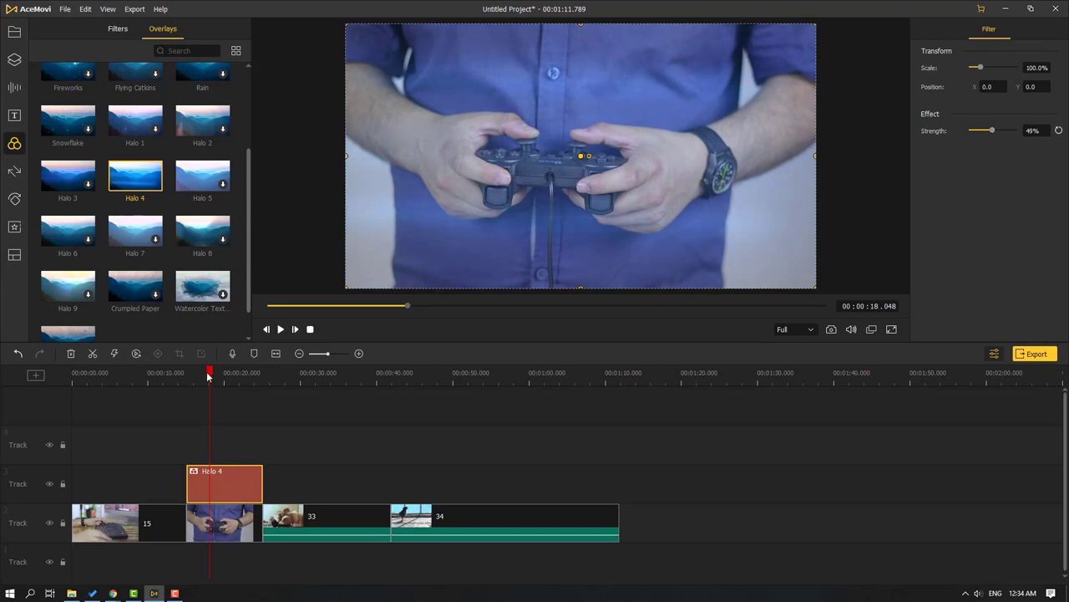
pyautogui.moveTo(208, 376); pyautogui.dragTo(135, 376)
pyautogui.scroll(1, 112, 237)
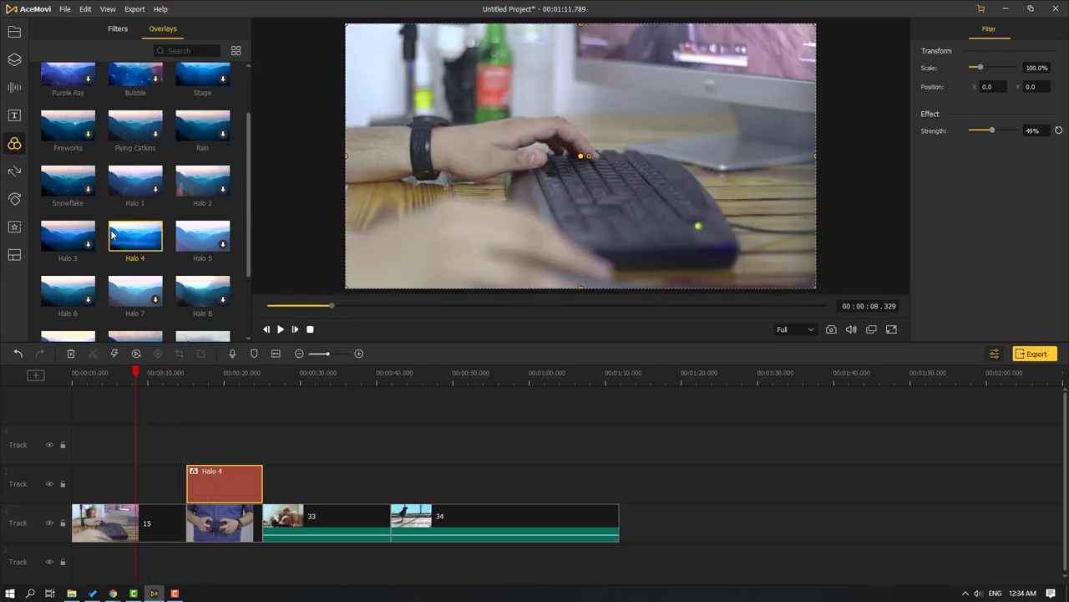
pyautogui.click(219, 190)
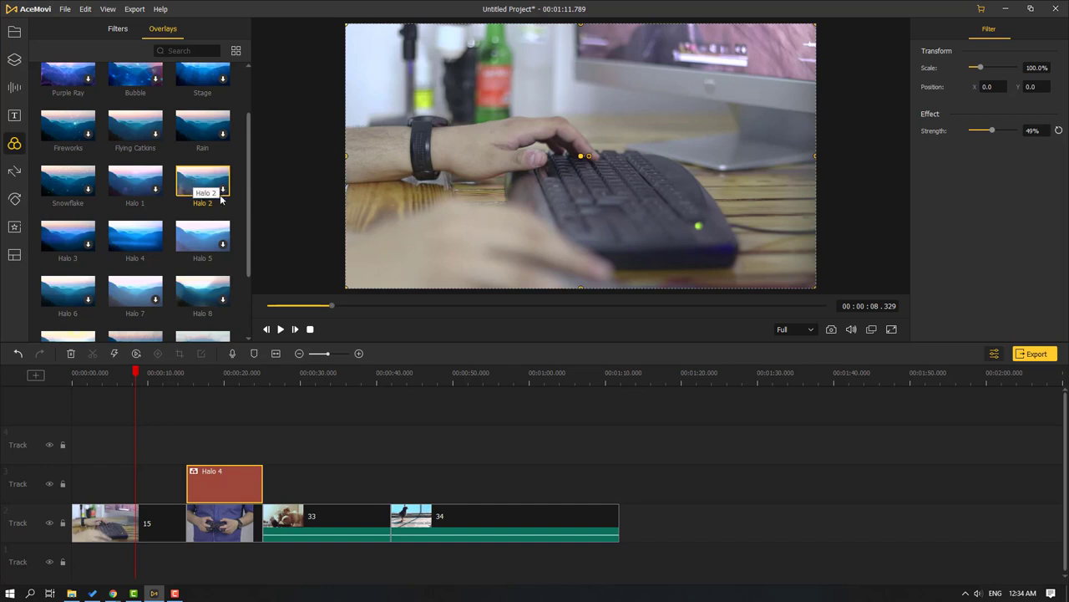
pyautogui.moveTo(218, 190); pyautogui.dragTo(87, 485)
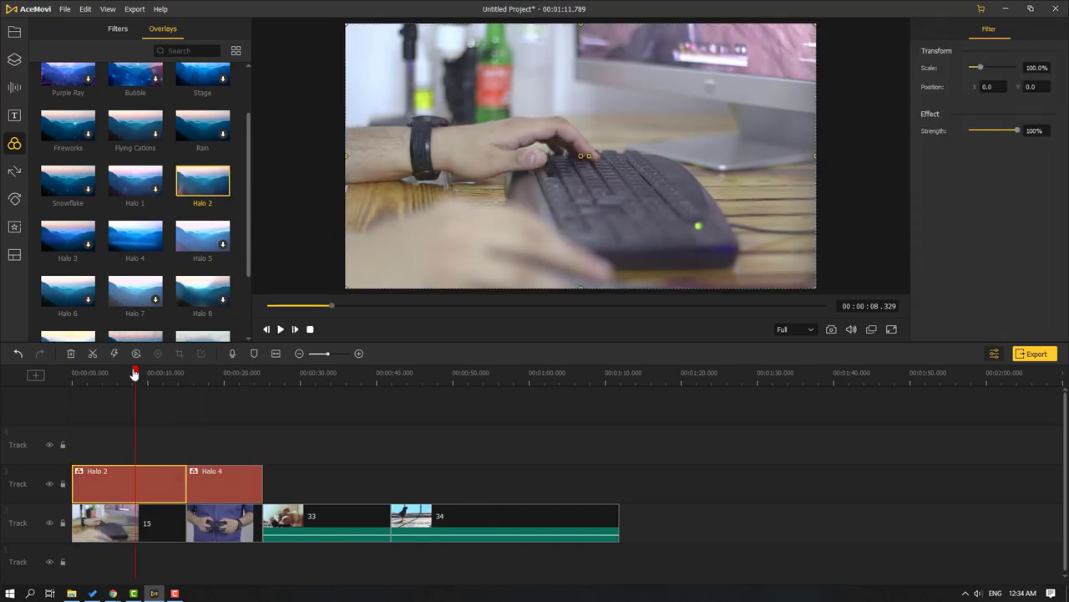
pyautogui.moveTo(135, 376)
pyautogui.mouseDown()
pyautogui.moveTo(34, 375)
pyautogui.moveTo(145, 378)
pyautogui.mouseUp()
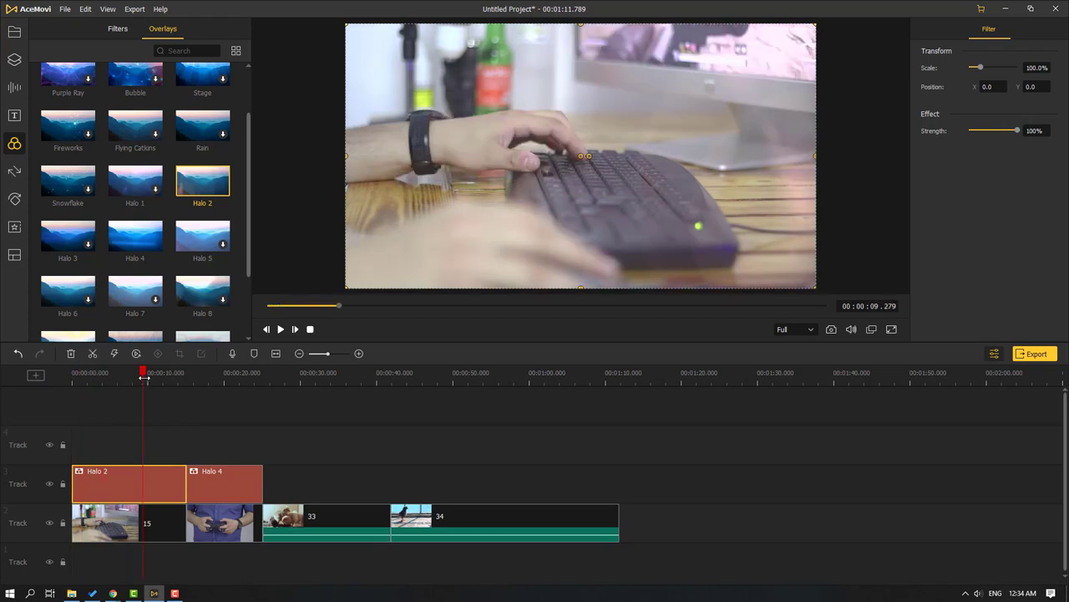
pyautogui.click(293, 376)
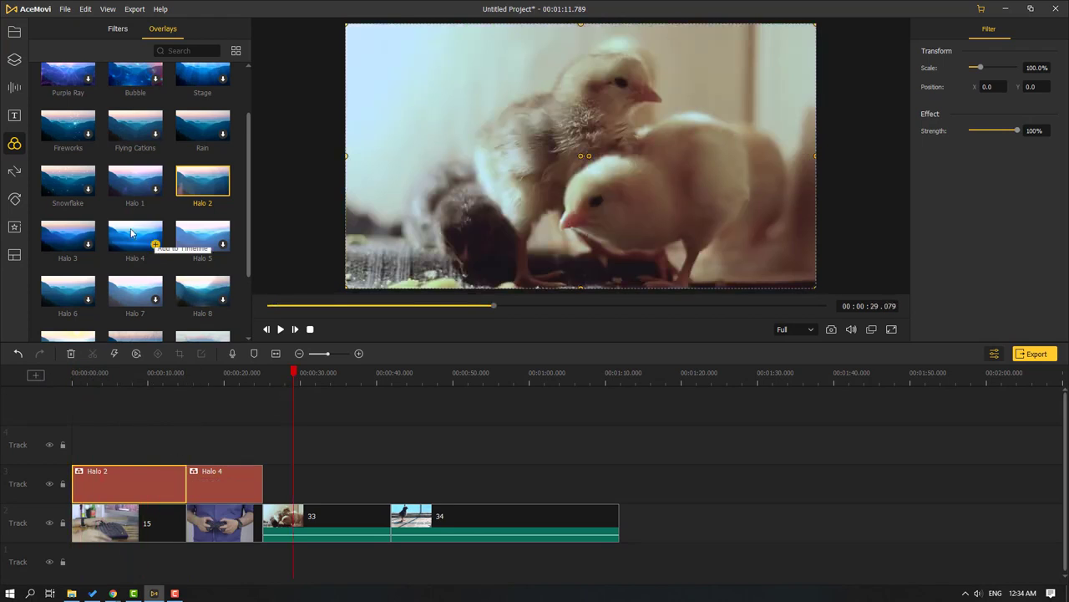
# Add the Vlog Oil Painting filter after Halo 4 and compare with the effects track hidden
pyautogui.scroll(1, 178, 107)
pyautogui.click(118, 33)
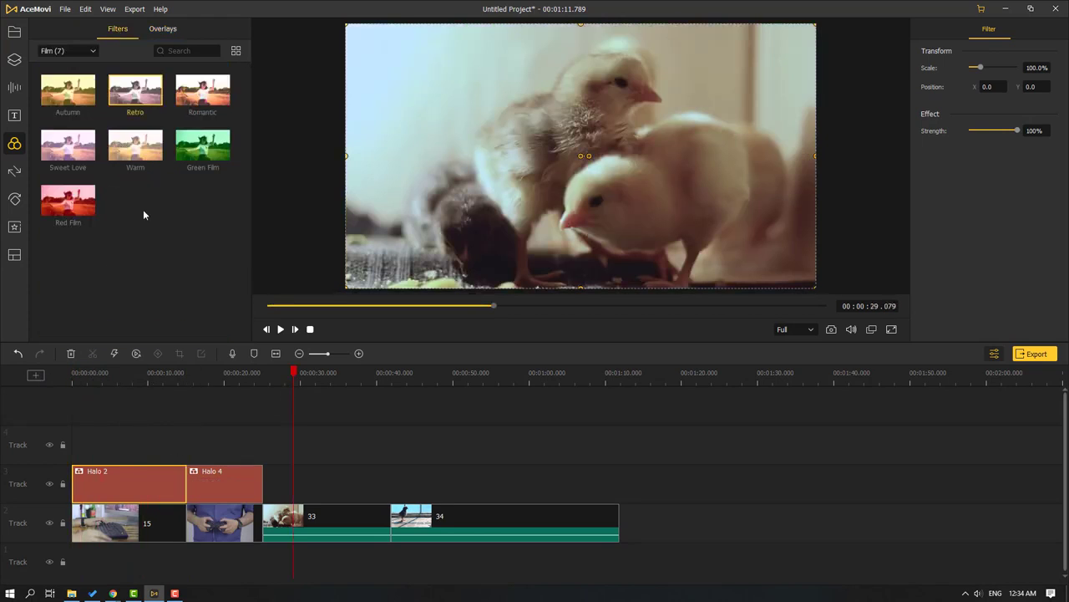
pyautogui.click(82, 50)
pyautogui.click(62, 88)
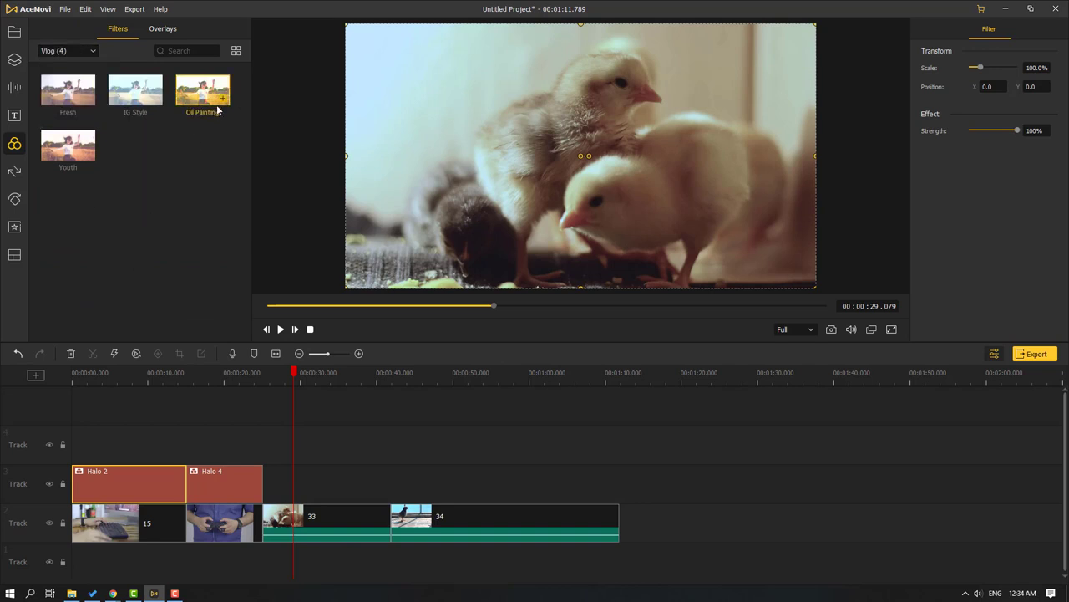
pyautogui.moveTo(218, 97); pyautogui.dragTo(289, 489)
pyautogui.moveTo(317, 373)
pyautogui.mouseDown()
pyautogui.moveTo(353, 373)
pyautogui.moveTo(314, 373)
pyautogui.mouseUp()
pyautogui.click(50, 484)
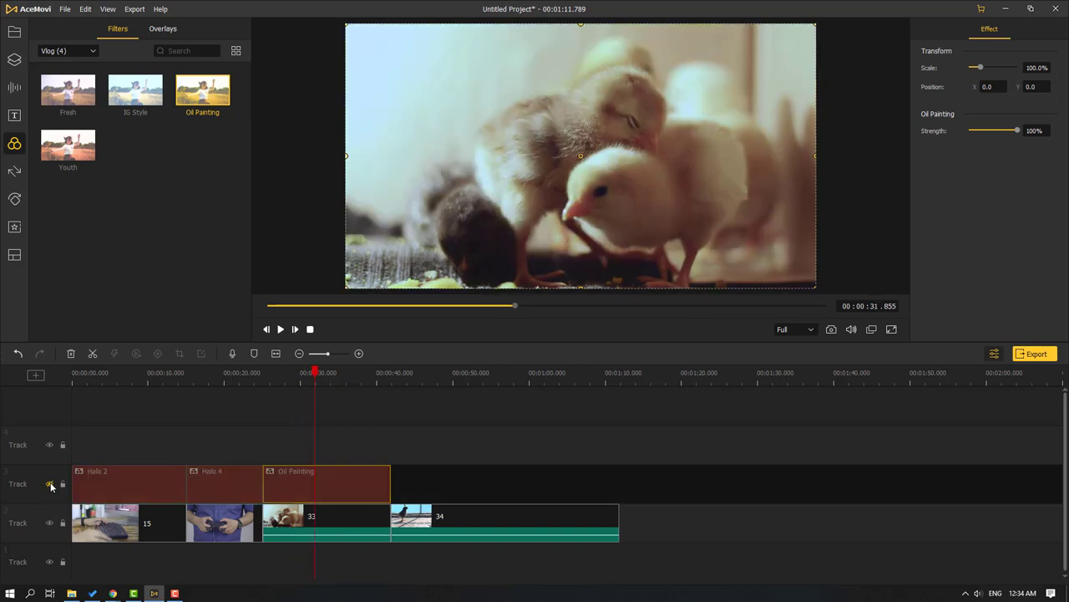
pyautogui.click(49, 484)
pyautogui.click(49, 483)
pyautogui.click(50, 484)
pyautogui.click(441, 375)
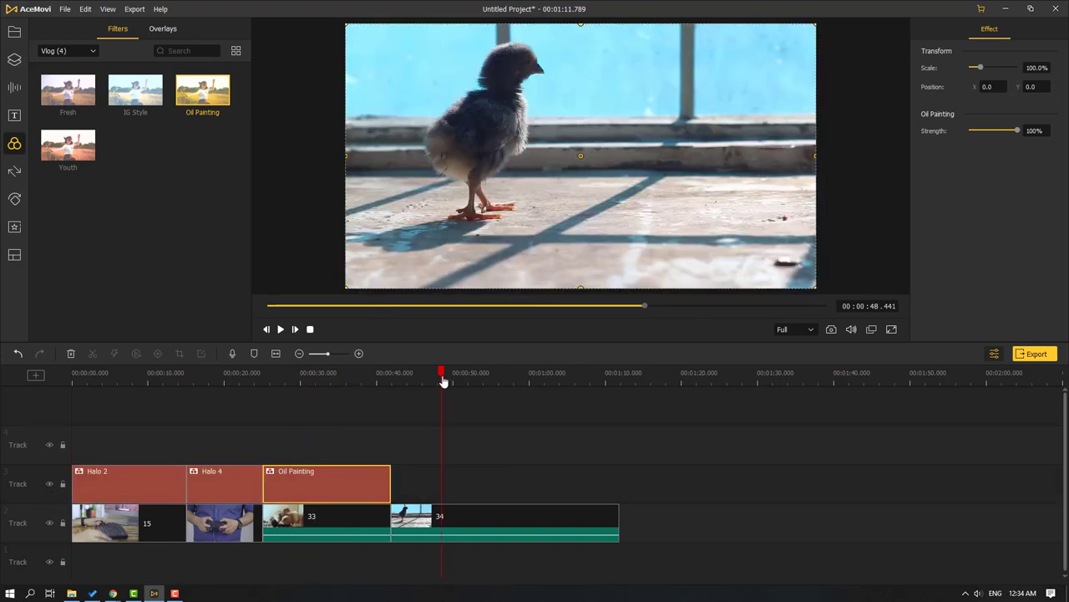
# Add the Stylized Mist filter after Oil Painting
pyautogui.click(78, 52)
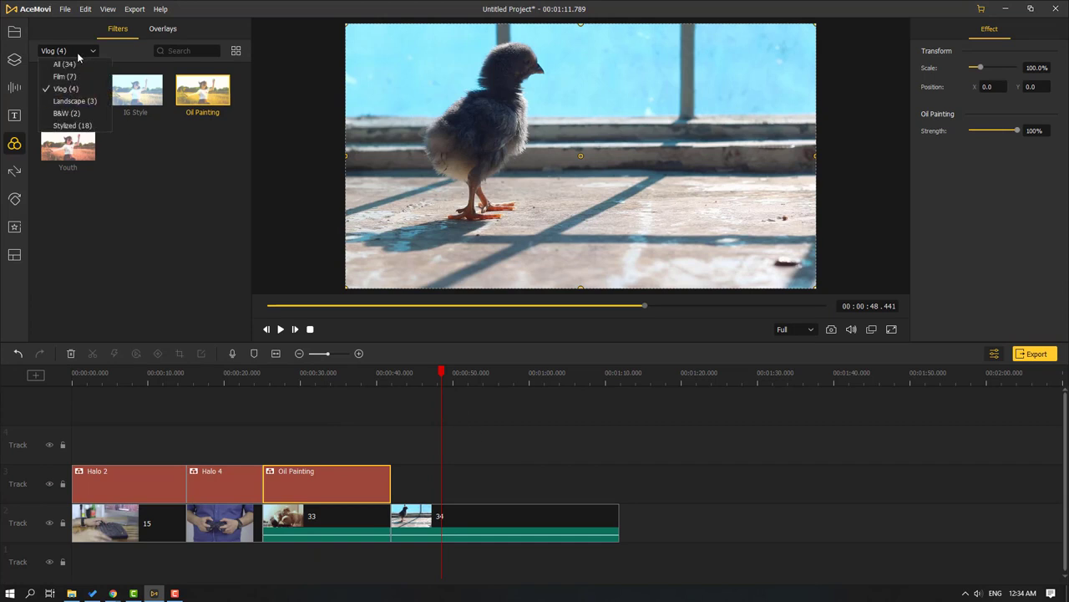
pyautogui.click(73, 126)
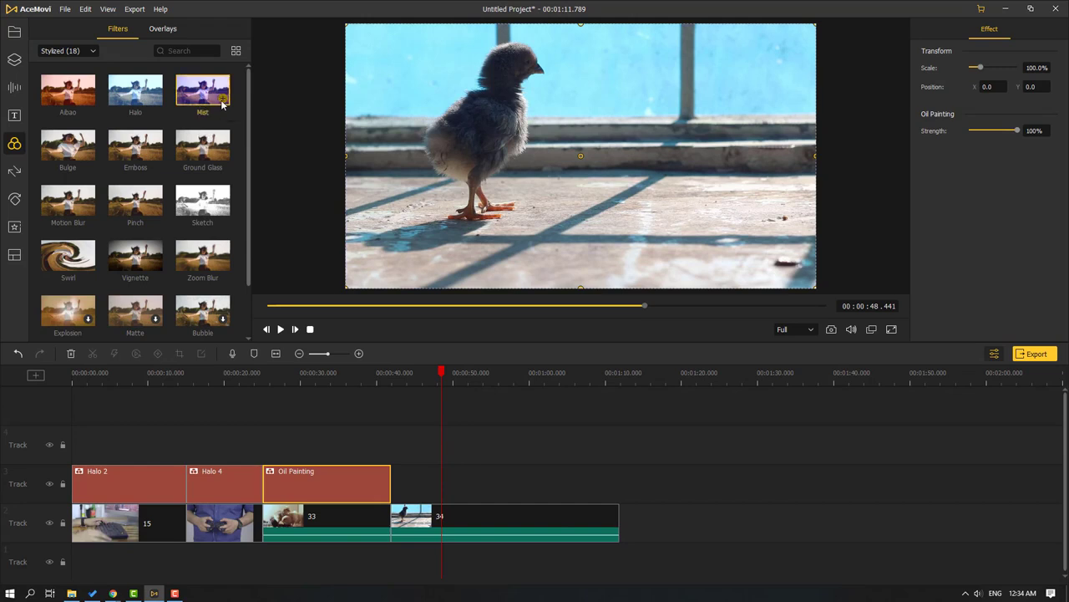
pyautogui.moveTo(222, 104)
pyautogui.mouseDown()
pyautogui.moveTo(429, 490)
pyautogui.moveTo(422, 485)
pyautogui.mouseUp()
pyautogui.moveTo(434, 393)
pyautogui.mouseDown()
pyautogui.moveTo(365, 393)
pyautogui.moveTo(536, 388)
pyautogui.moveTo(418, 416)
pyautogui.moveTo(450, 402)
pyautogui.mouseUp()
pyautogui.click(13, 116)
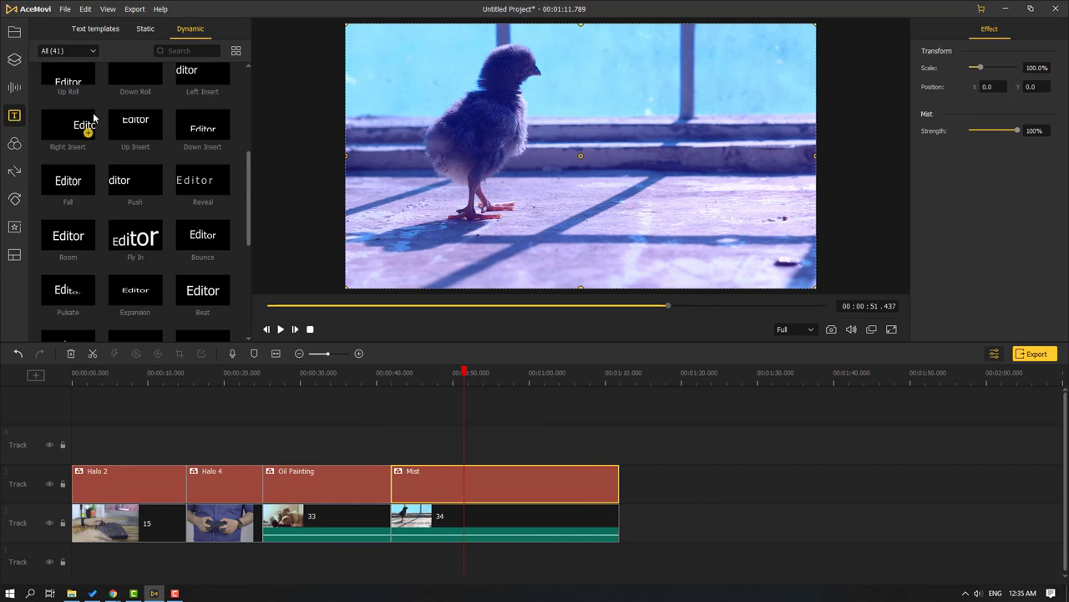
# Add Title 1 at the start of the Mist section and move its text lower left
pyautogui.click(99, 32)
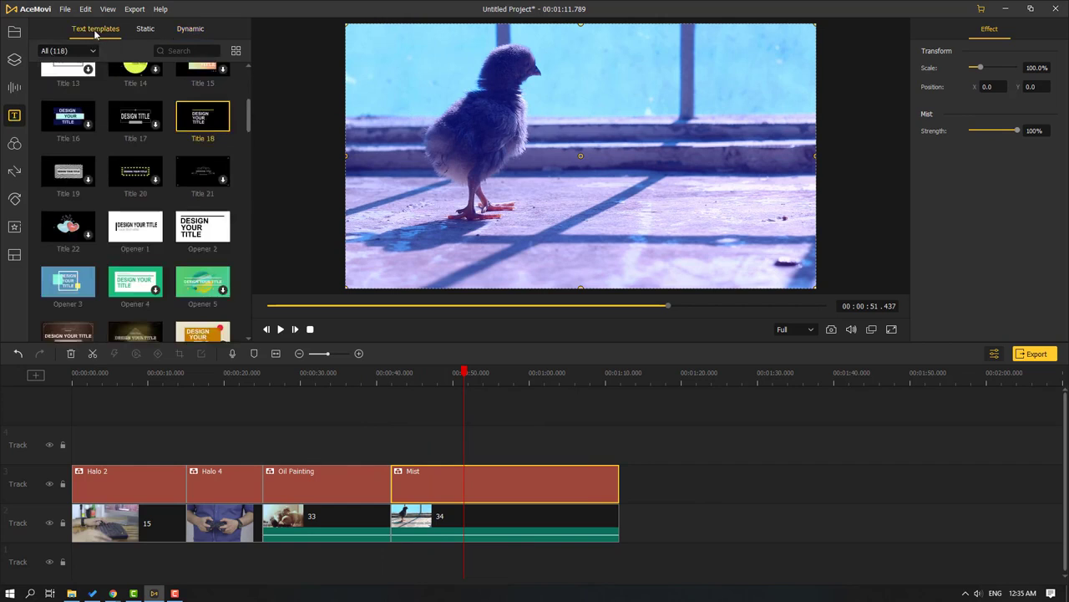
pyautogui.scroll(4, 92, 109)
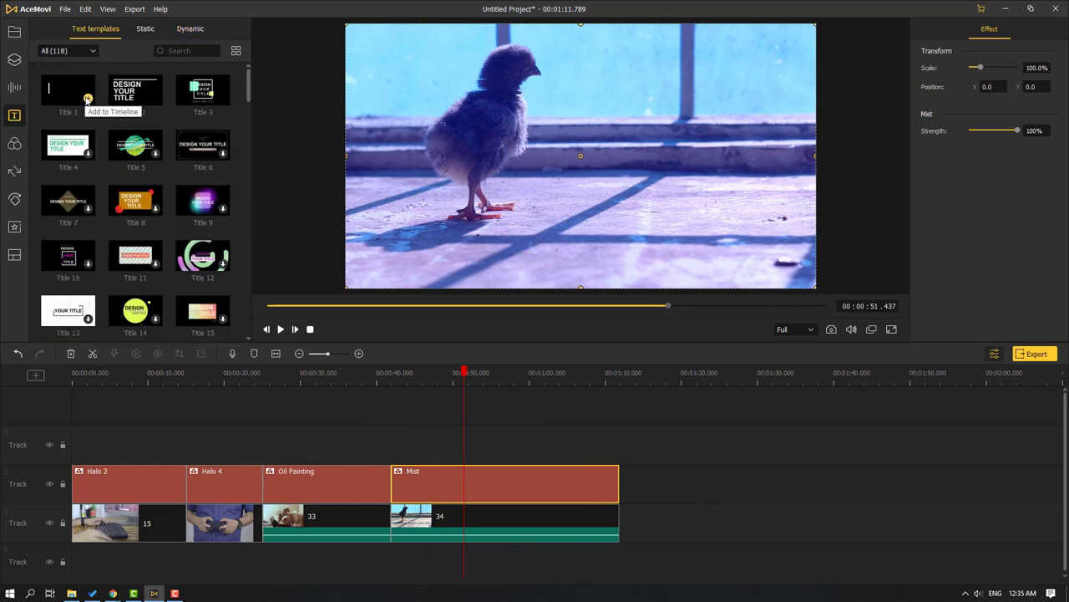
pyautogui.click(88, 99)
pyautogui.moveTo(500, 451); pyautogui.dragTo(625, 451)
pyautogui.click(421, 378)
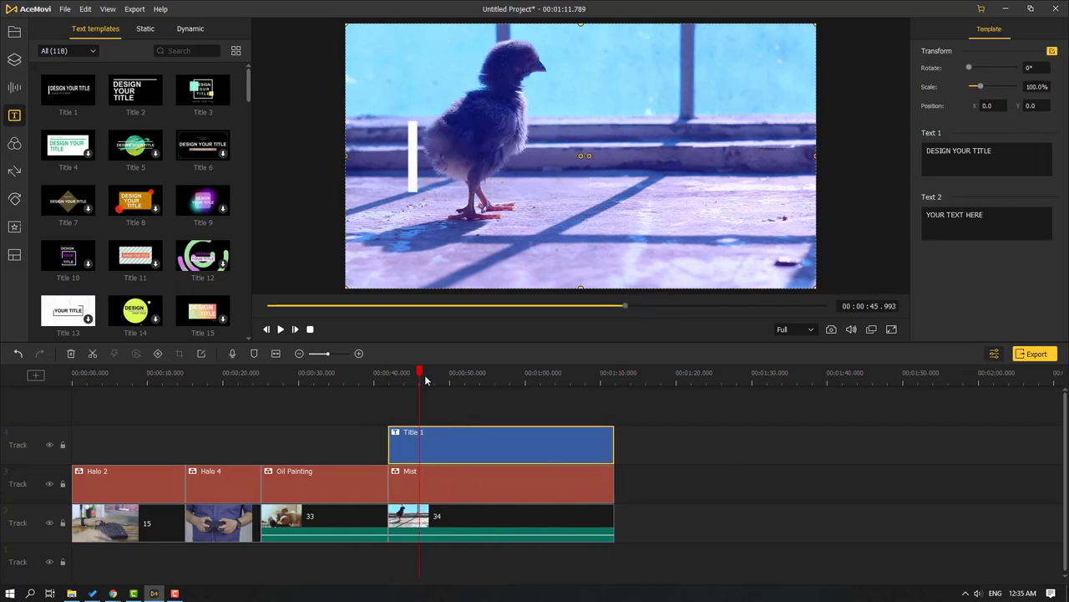
pyautogui.click(466, 381)
pyautogui.moveTo(465, 381); pyautogui.dragTo(497, 381)
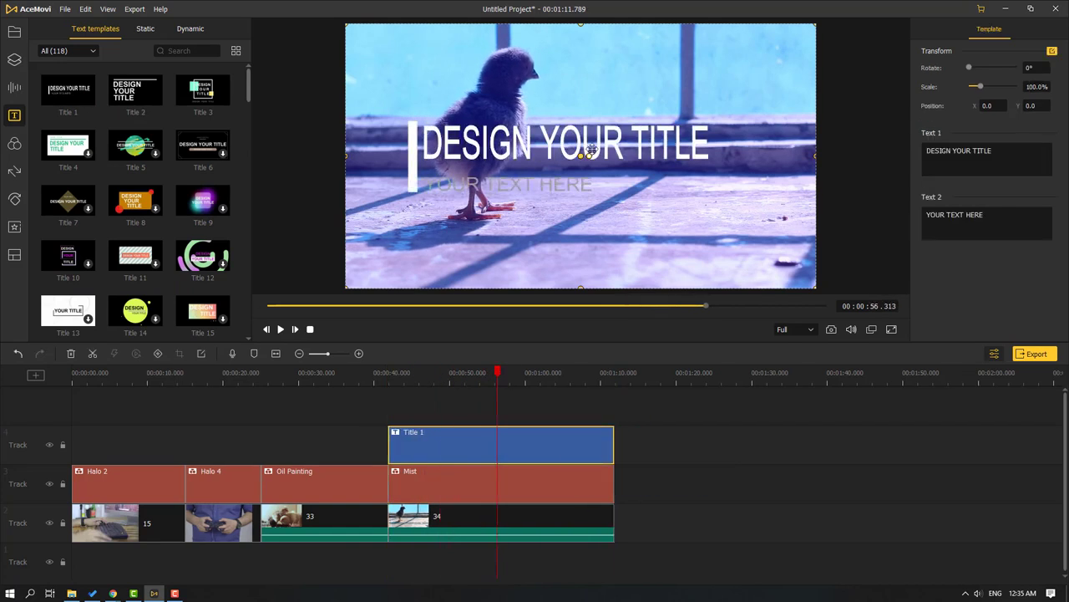
pyautogui.moveTo(591, 150); pyautogui.dragTo(551, 228)
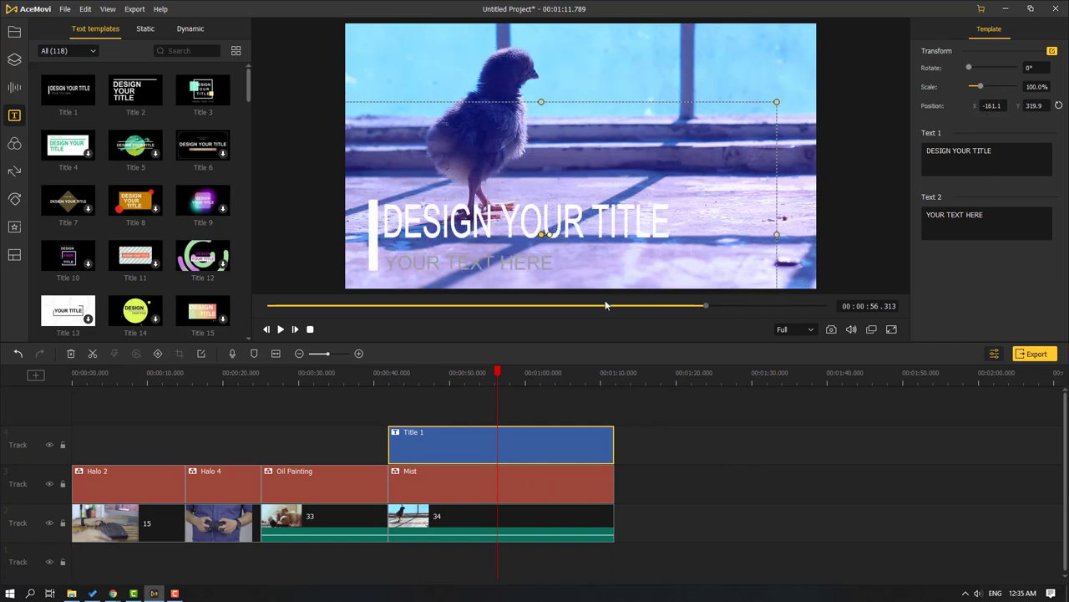
# Change the title's lines to 'SUNNY MORNING' and 'AZERBAIJAN' and play it back
pyautogui.tripleClick(961, 158)
pyautogui.write('SUNNY MORNING DAY')
pyautogui.press('BackSpace')
pyautogui.press('BackSpace')
pyautogui.press('BackSpace')
pyautogui.press('BackSpace')
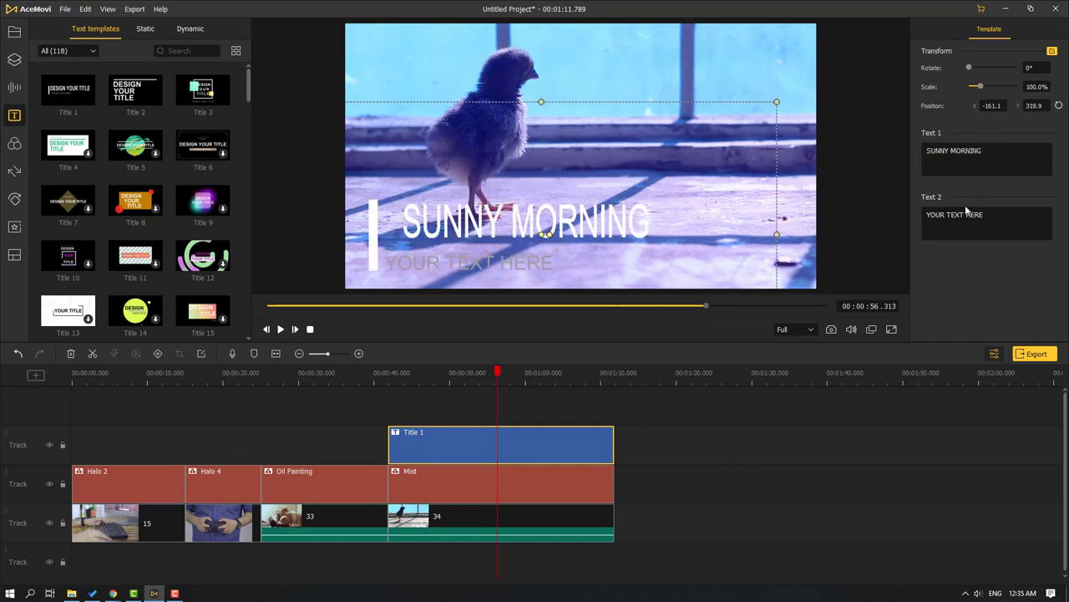
pyautogui.write('AZERBAIJAN / BAKU')
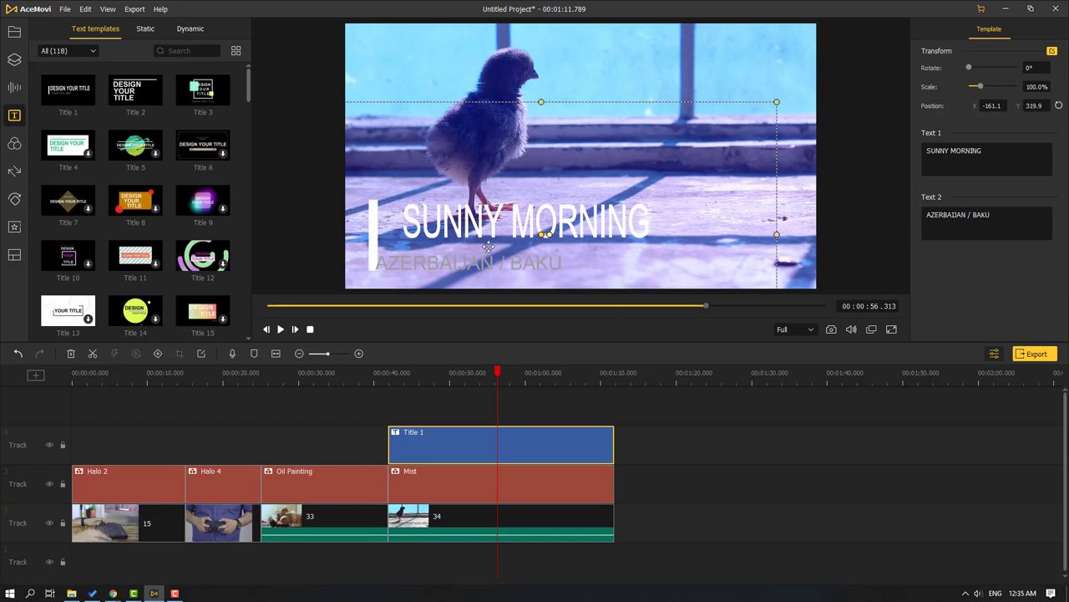
pyautogui.write('ERTYUIOP')
pyautogui.click(433, 401)
pyautogui.press('space')
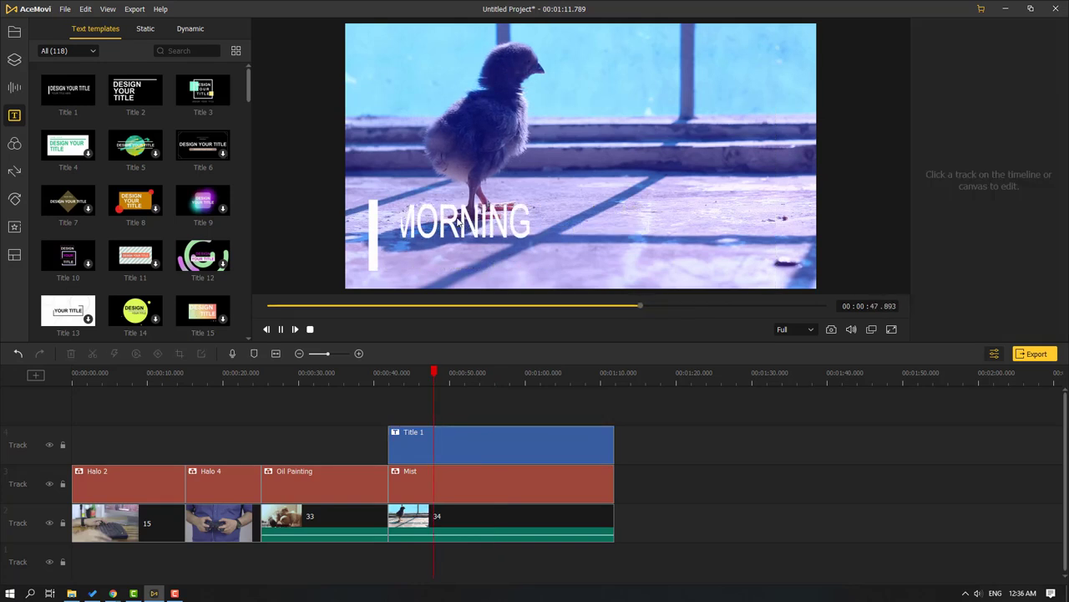
# Trim the Title 1 clip shorter and preview the section from about 40.9 seconds
pyautogui.click(499, 450)
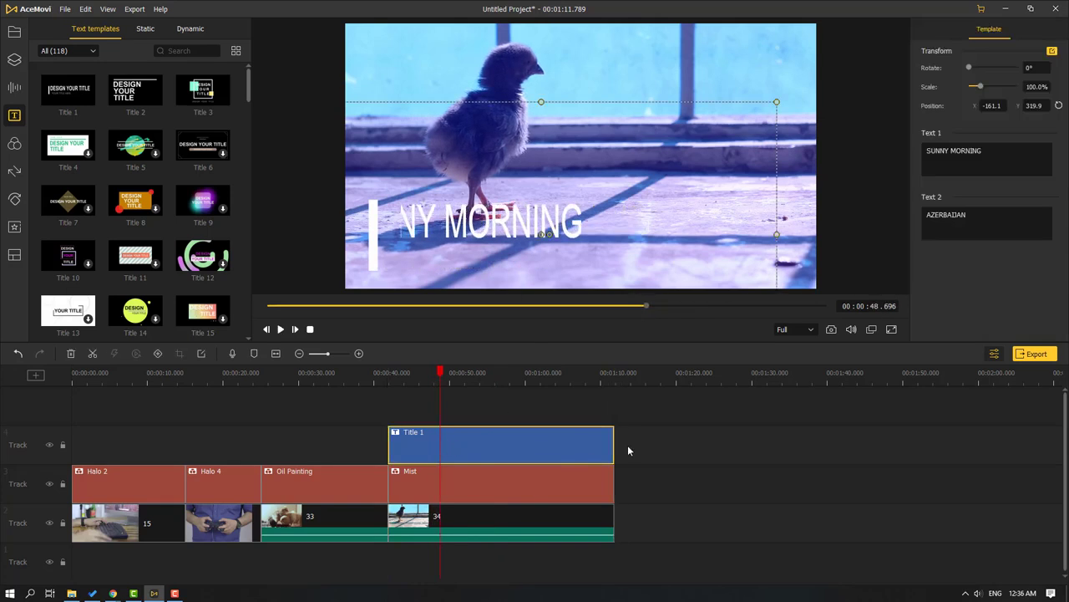
pyautogui.moveTo(615, 445); pyautogui.dragTo(445, 445)
pyautogui.moveTo(389, 376); pyautogui.dragTo(382, 375)
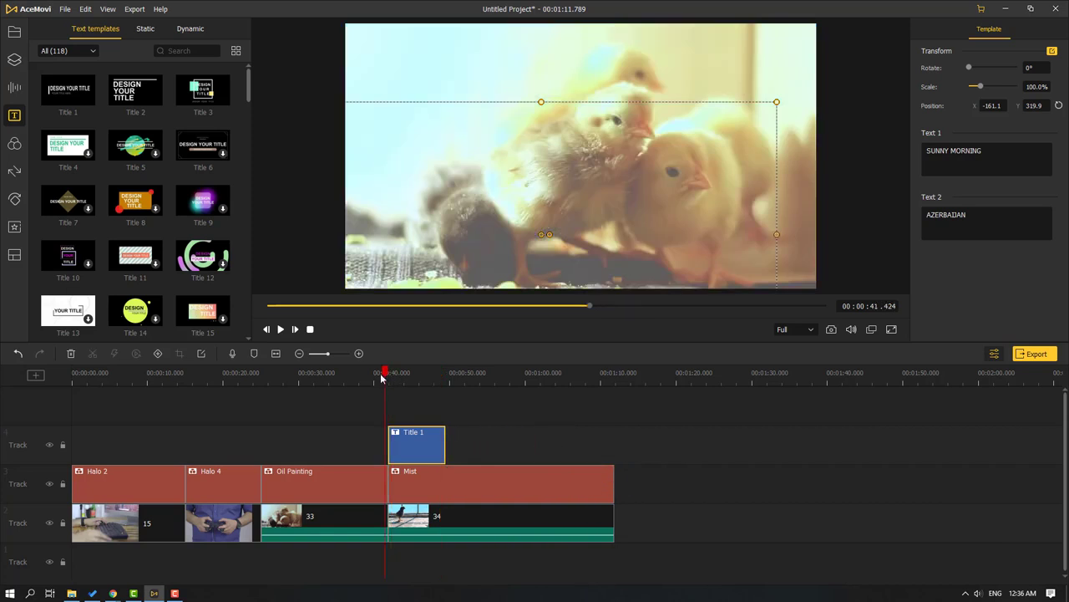
pyautogui.press('space')
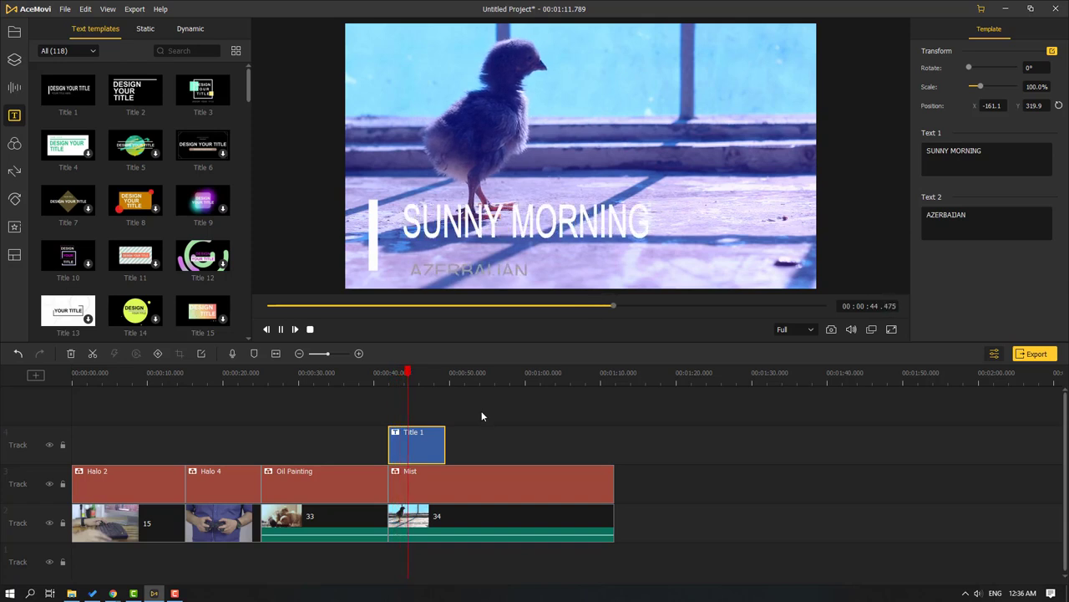
pyautogui.press('space')
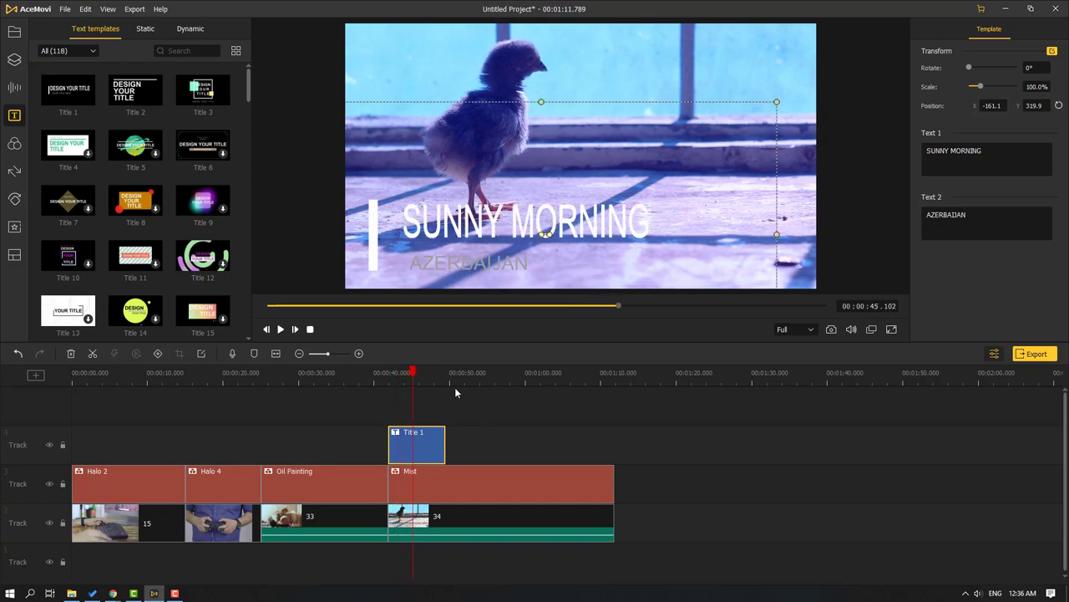
pyautogui.click(308, 378)
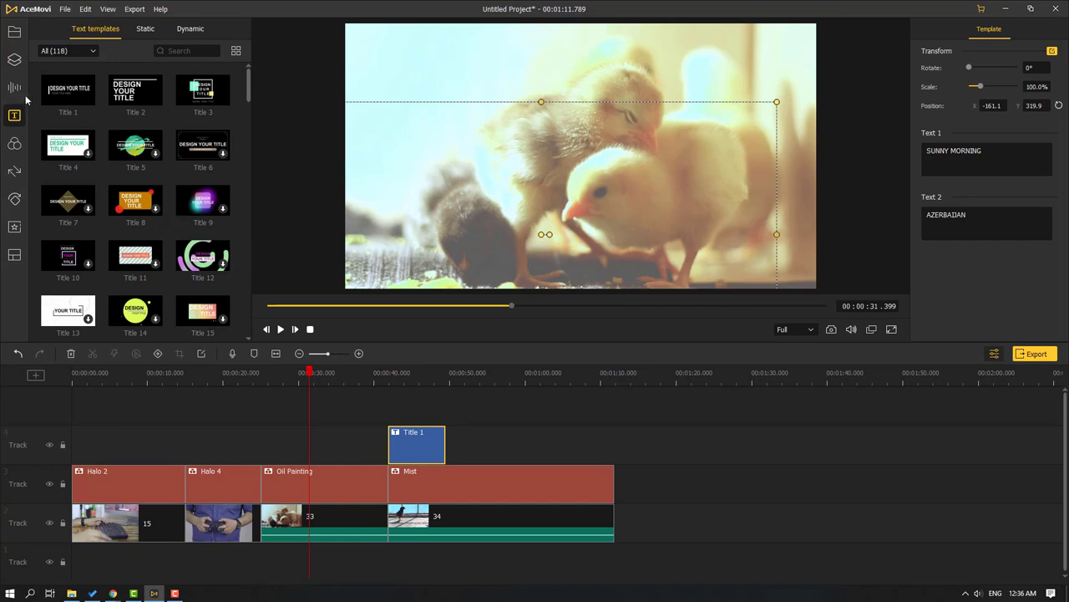
# Download the Happy Face sticker and add it at the playhead
pyautogui.click(15, 61)
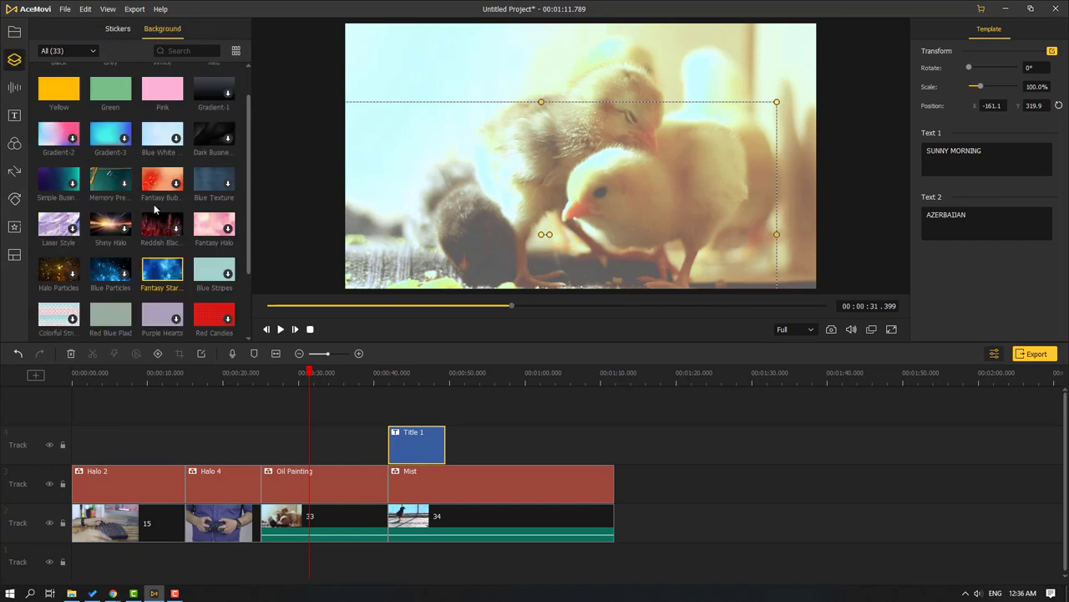
pyautogui.click(117, 28)
pyautogui.scroll(-3, 124, 112)
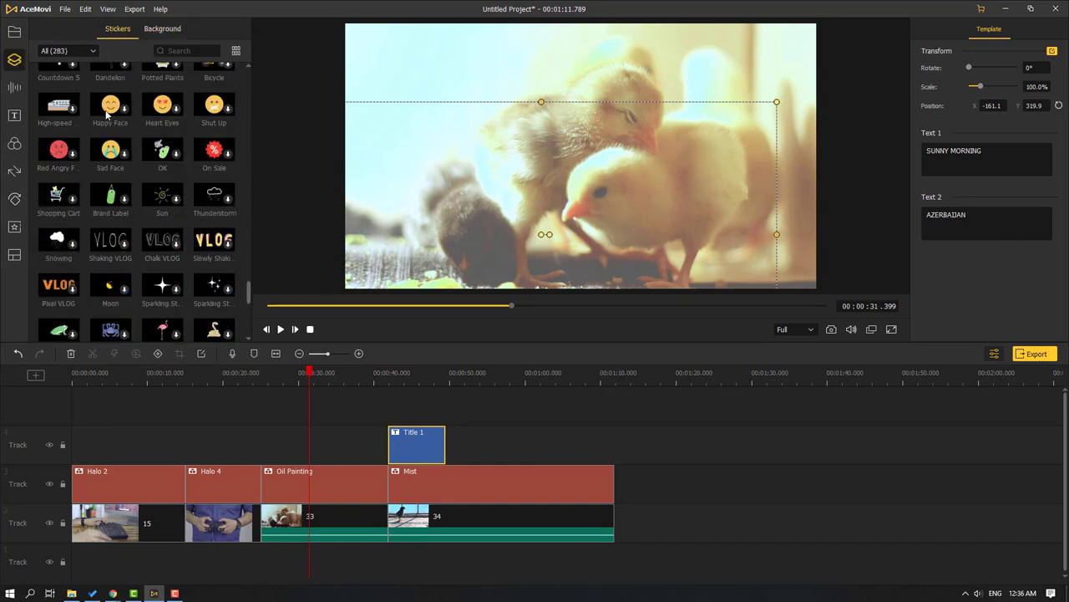
pyautogui.click(125, 113)
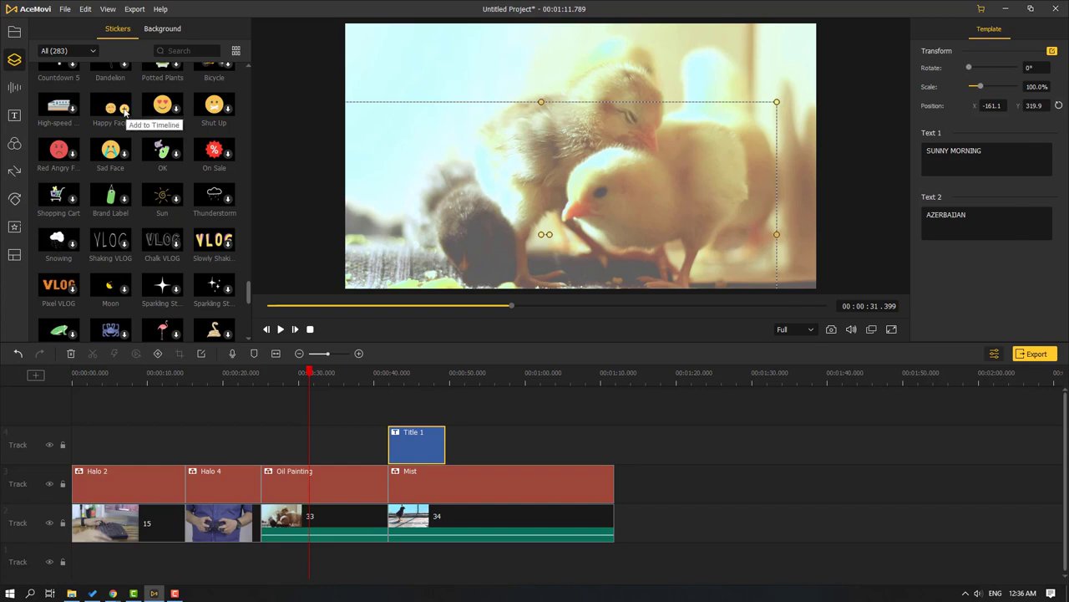
pyautogui.click(124, 112)
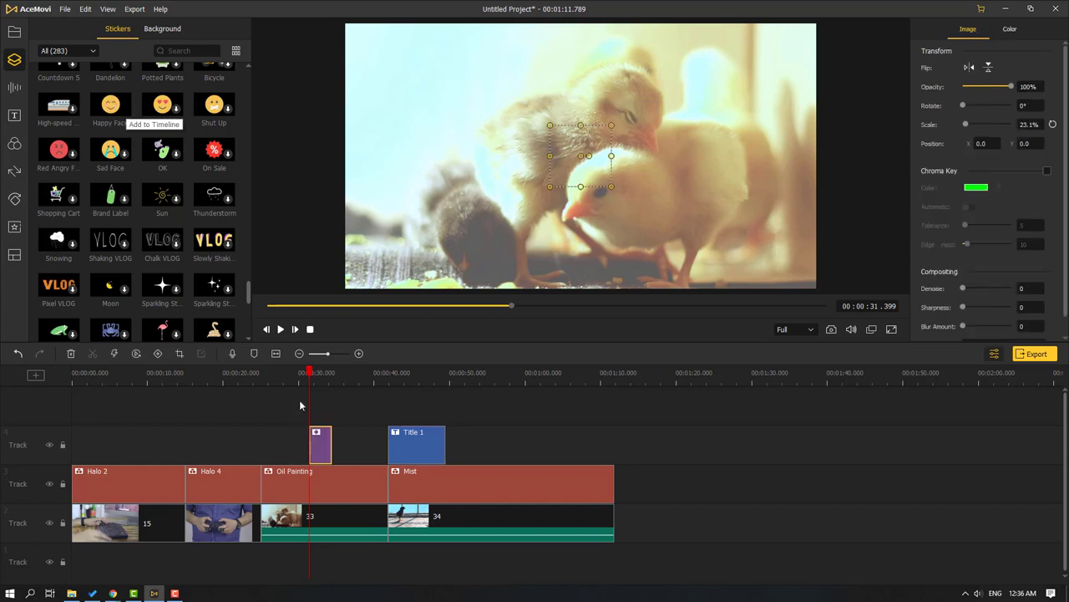
# Place the Happy Face sticker at the lower-left of the chick footage at 52.4% scale and preview it
pyautogui.moveTo(585, 168); pyautogui.dragTo(476, 144)
pyautogui.click(281, 329)
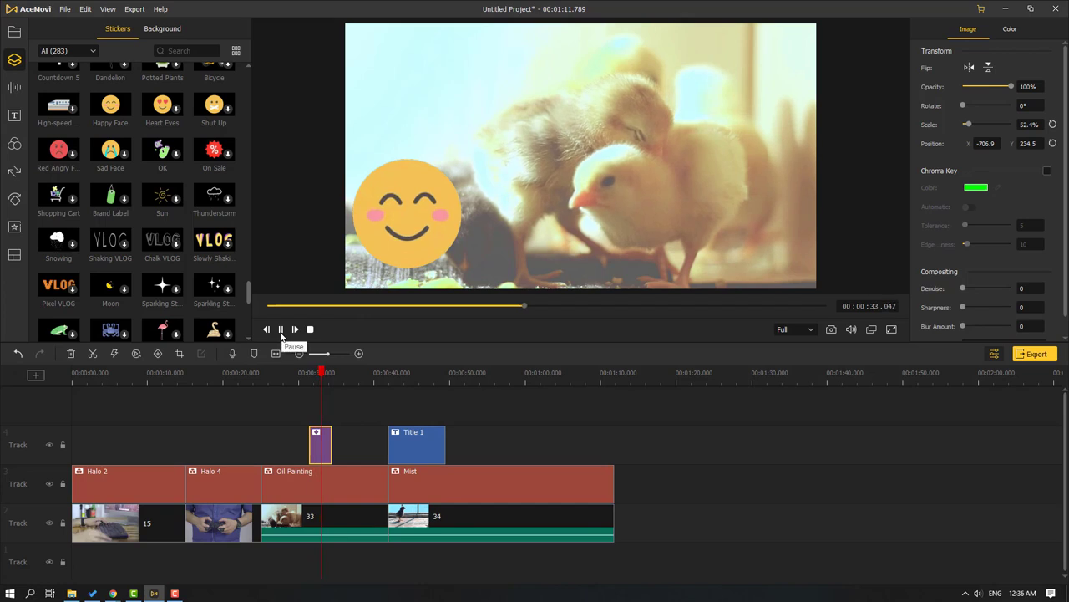
pyautogui.click(281, 330)
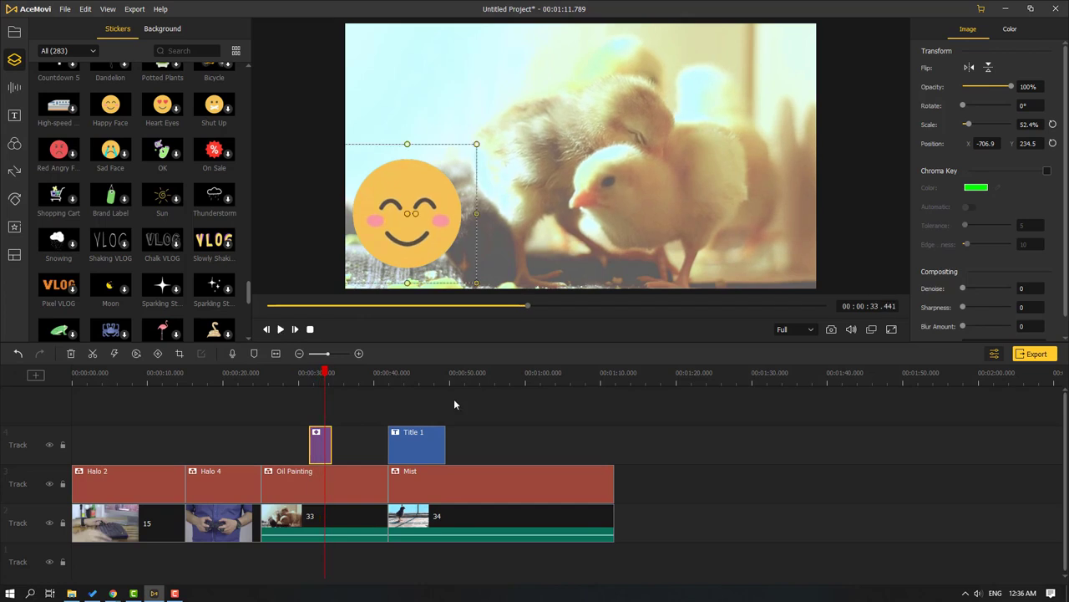
pyautogui.click(14, 171)
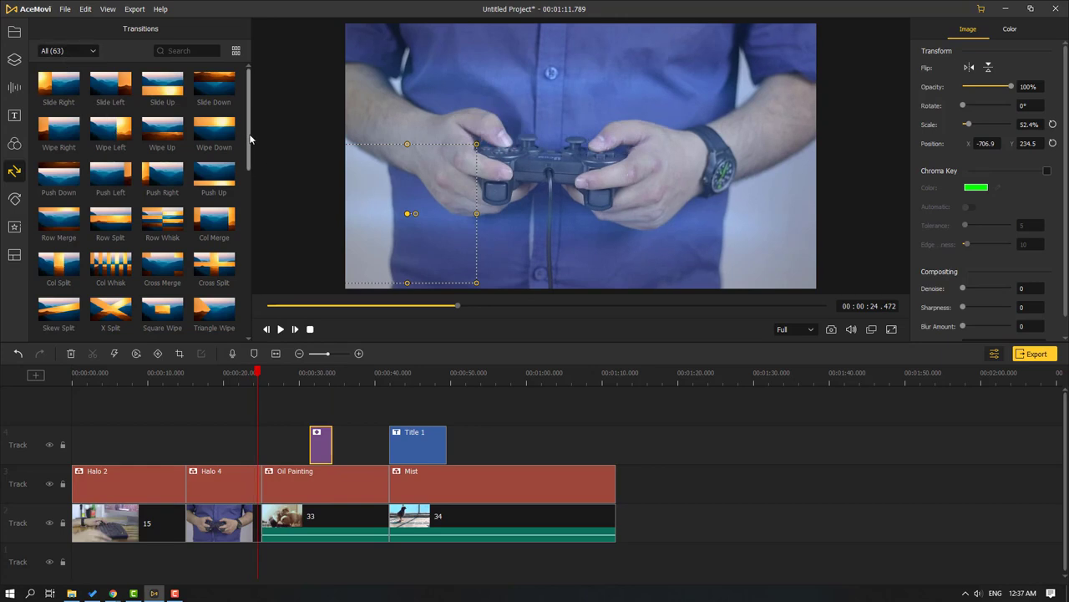
# Insert a Triangle Wipe transition before clip 33 and preview it
pyautogui.moveTo(249, 139)
pyautogui.mouseDown()
pyautogui.moveTo(243, 280)
pyautogui.moveTo(252, 118)
pyautogui.moveTo(250, 132)
pyautogui.mouseUp()
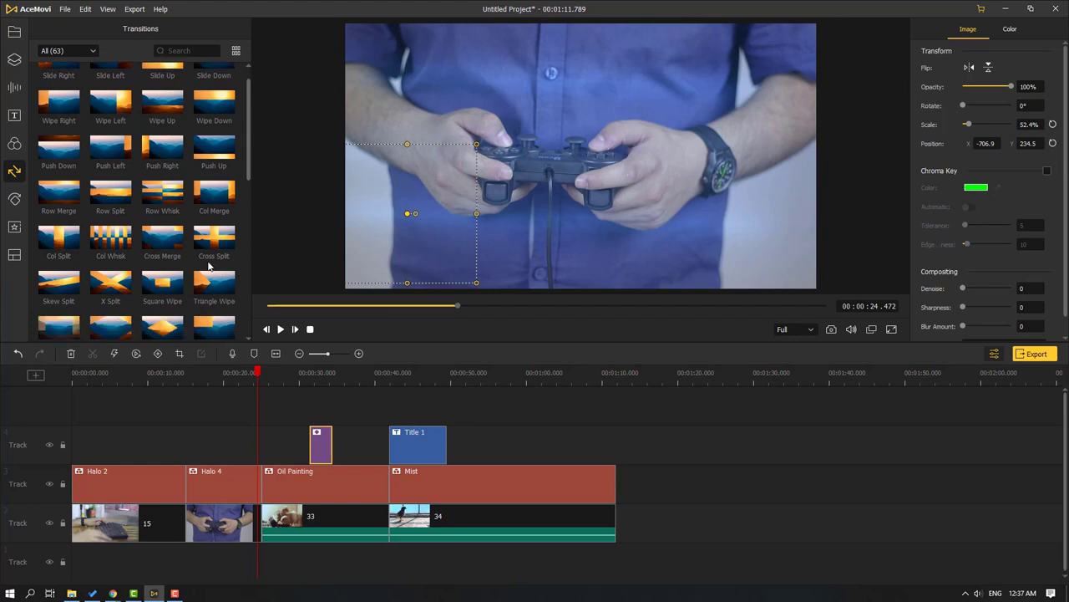
pyautogui.scroll(-1, 217, 294)
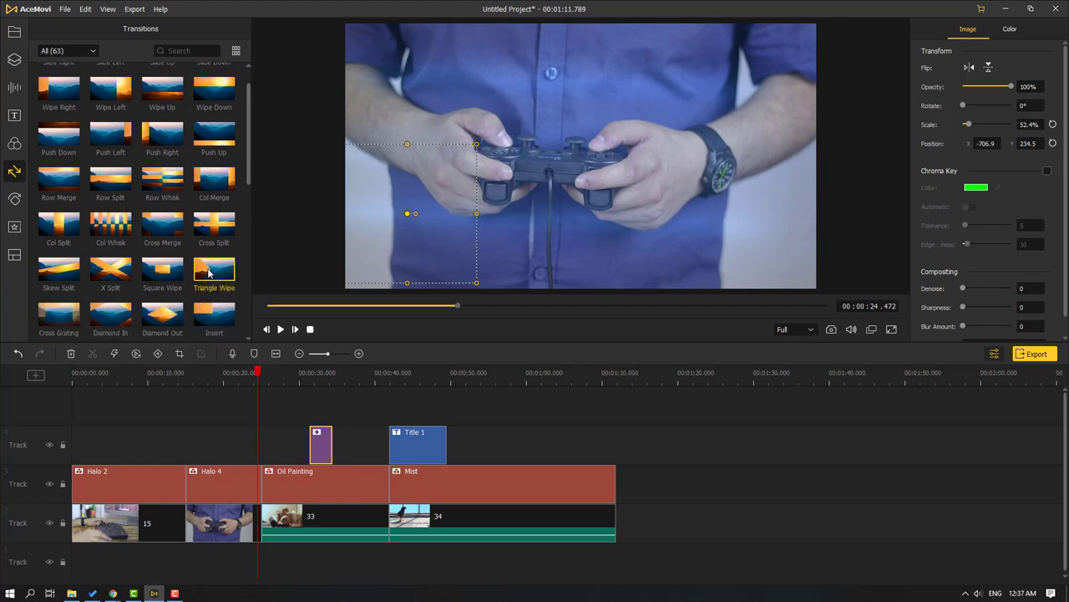
pyautogui.moveTo(208, 273)
pyautogui.mouseDown()
pyautogui.moveTo(225, 296)
pyautogui.moveTo(261, 524)
pyautogui.mouseUp()
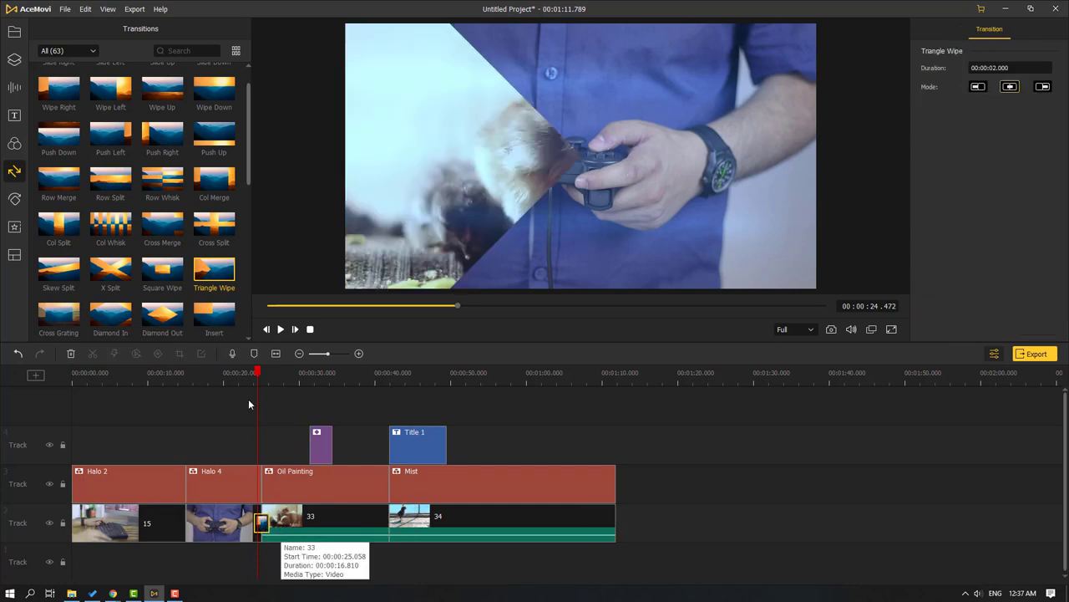
pyautogui.click(281, 330)
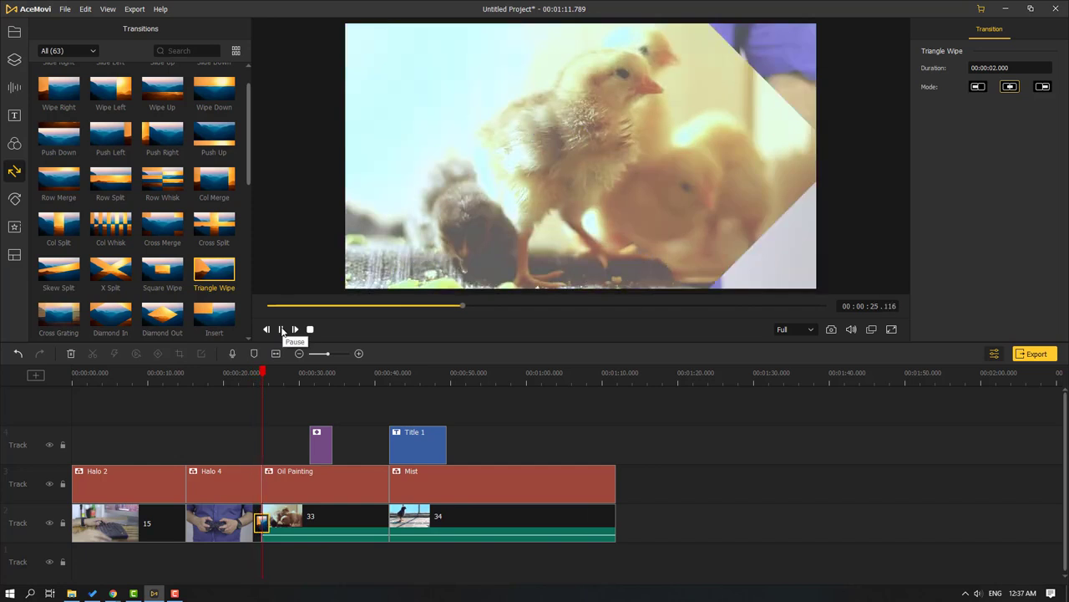
pyautogui.click(282, 329)
# Insert a Grid Zoom Out transition after clip 15 and preview it
pyautogui.scroll(-2, 142, 260)
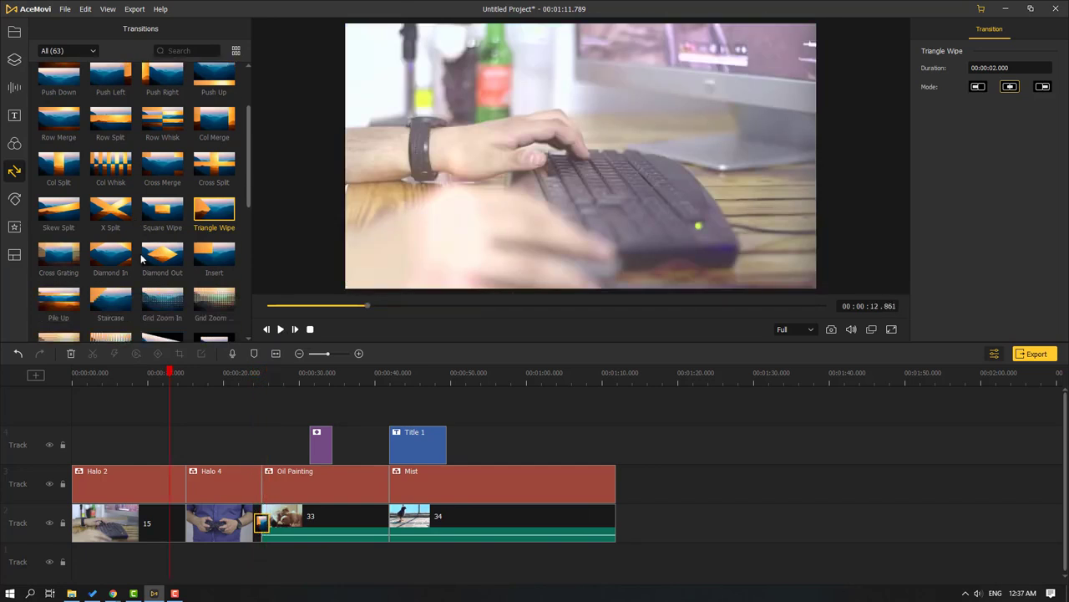
pyautogui.scroll(-2, 142, 260)
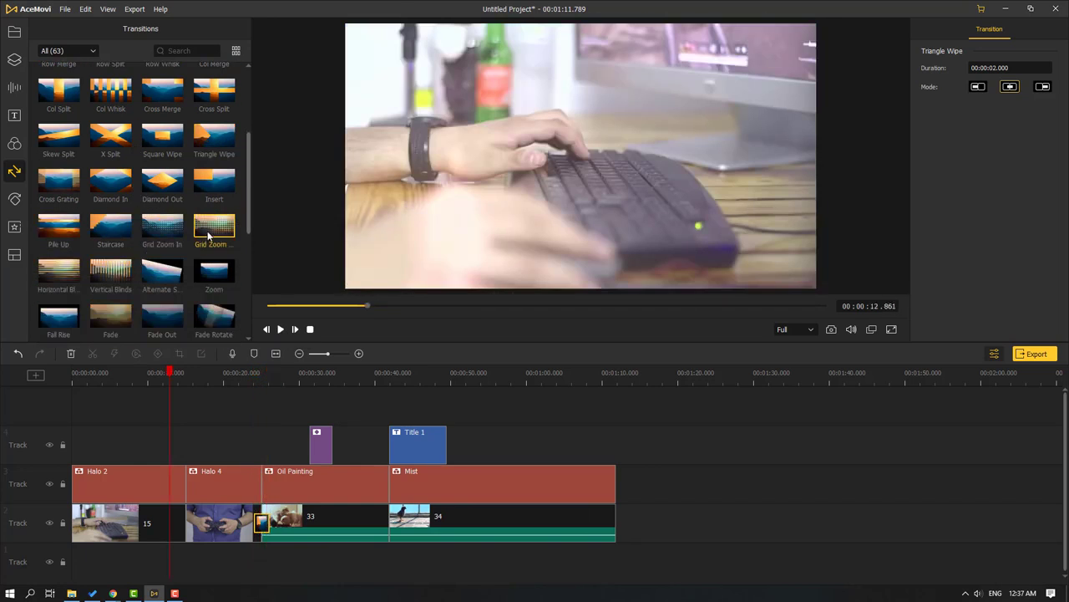
pyautogui.moveTo(208, 237); pyautogui.dragTo(186, 523)
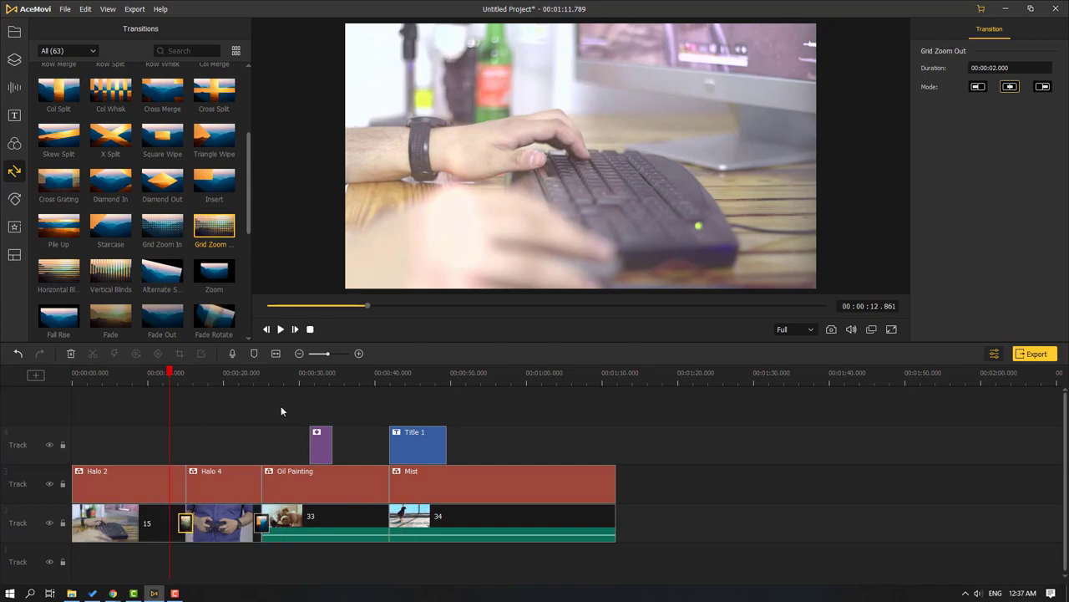
pyautogui.click(282, 329)
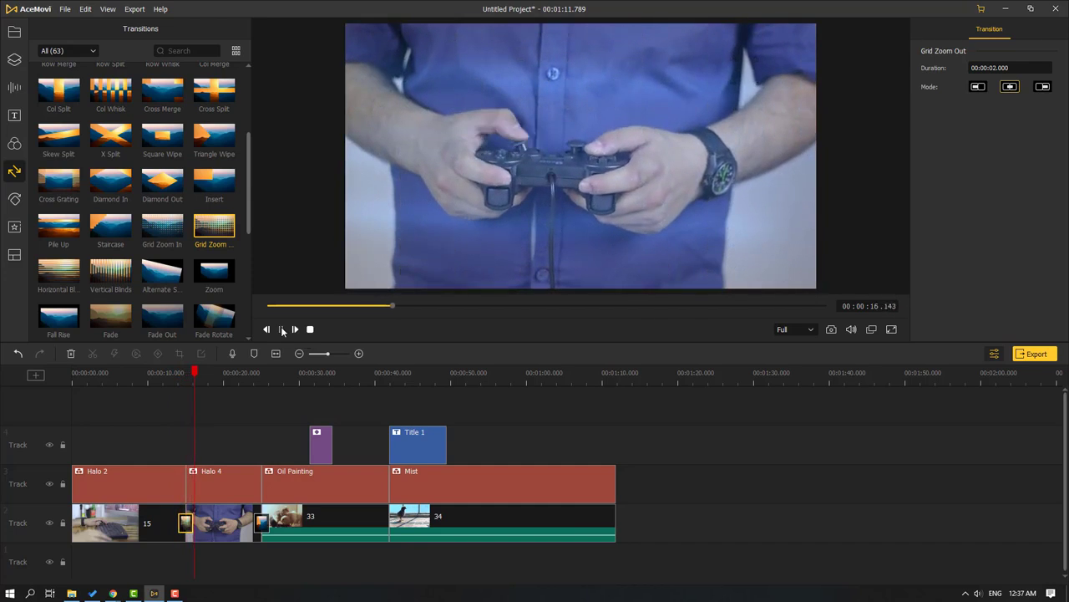
# Apply the Stretch animation to the first video clip and preview it
pyautogui.click(14, 198)
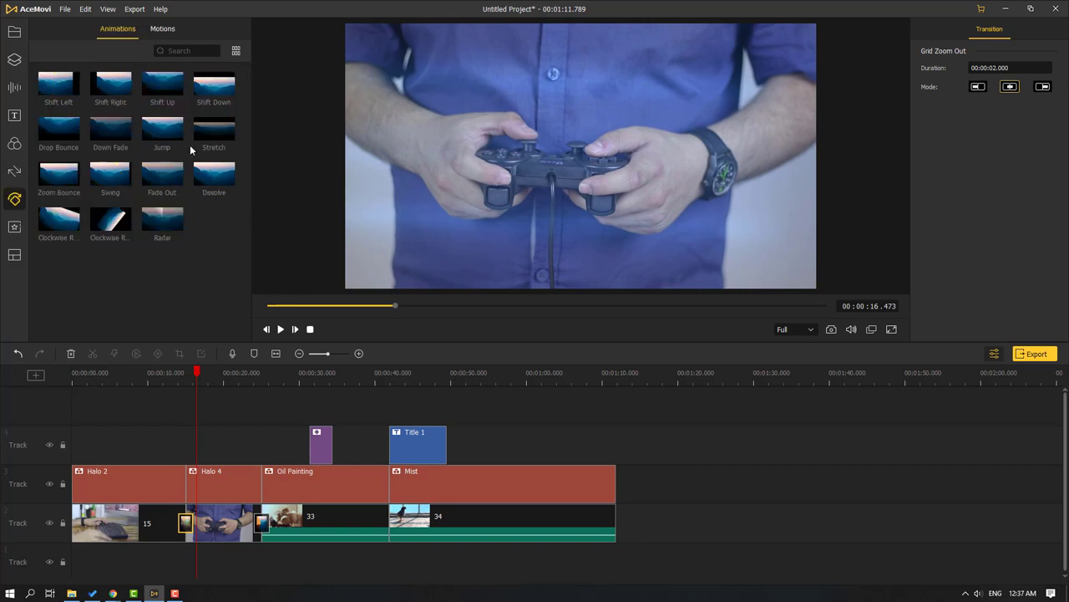
pyautogui.moveTo(179, 374); pyautogui.dragTo(150, 377)
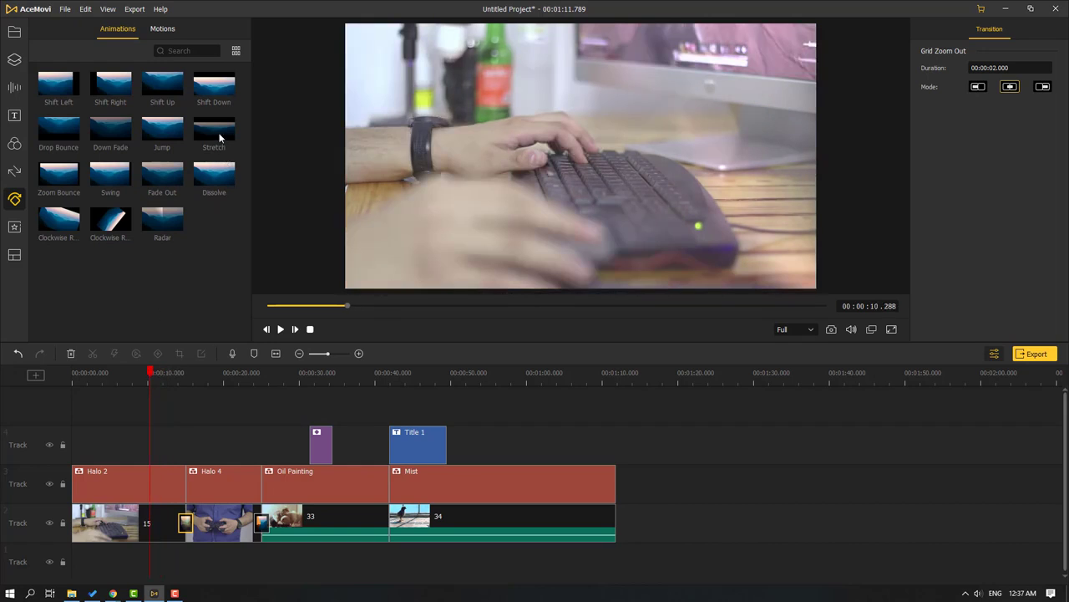
pyautogui.moveTo(222, 138); pyautogui.dragTo(106, 511)
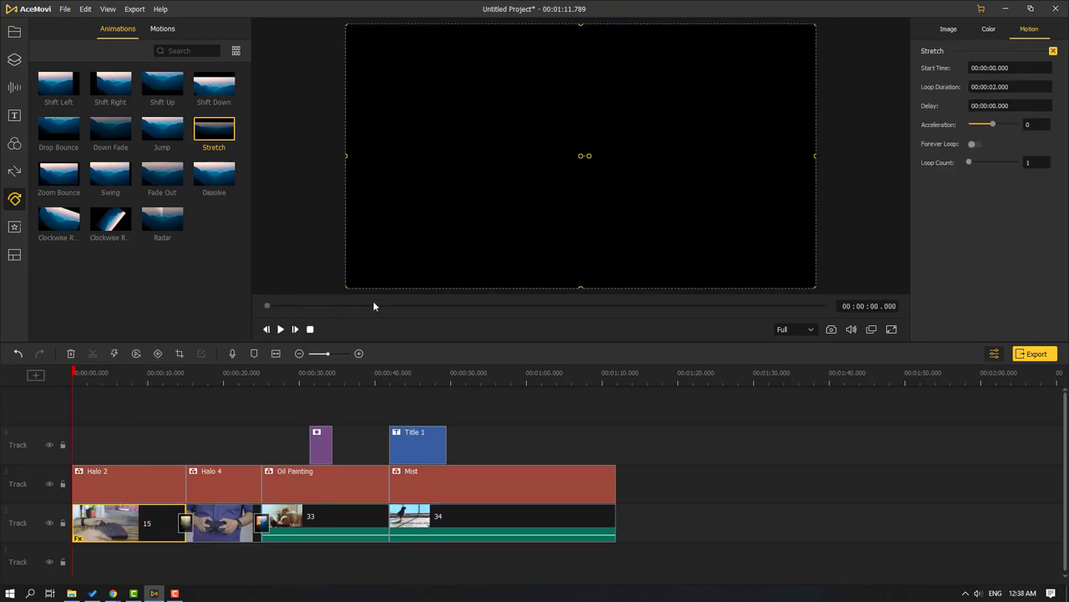
pyautogui.click(282, 329)
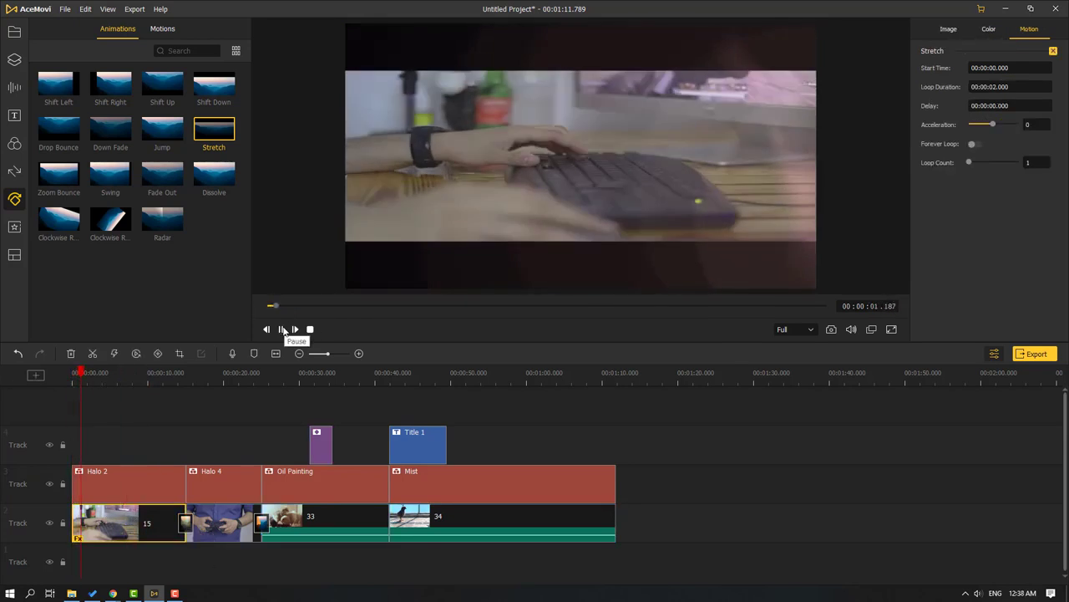
# Apply the Shift Down animation to clip 34 and preview it from the clip's start
pyautogui.moveTo(371, 376); pyautogui.dragTo(487, 379)
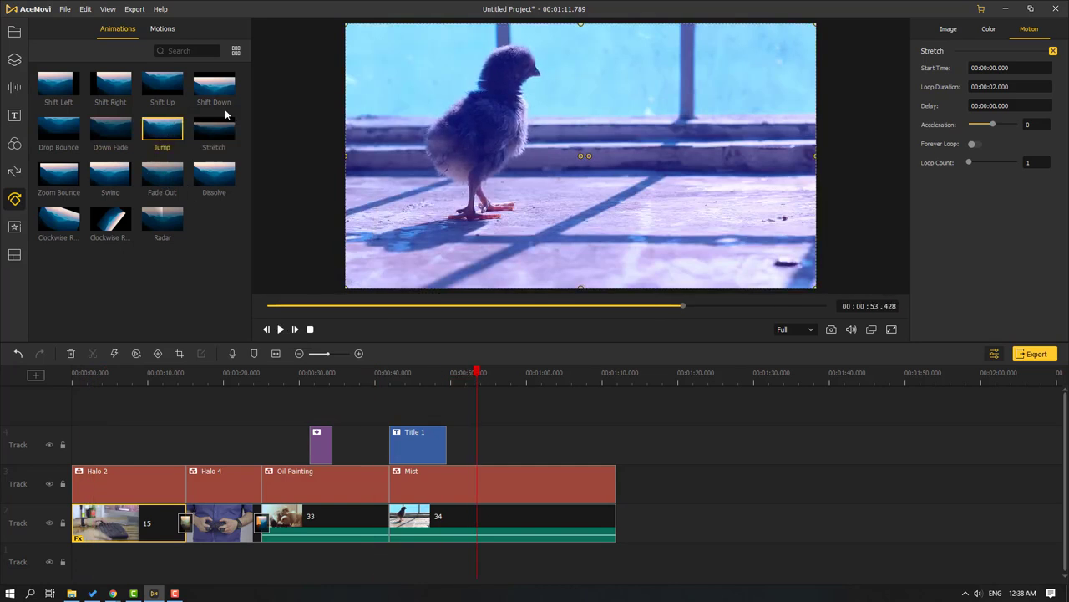
pyautogui.moveTo(223, 95); pyautogui.dragTo(473, 516)
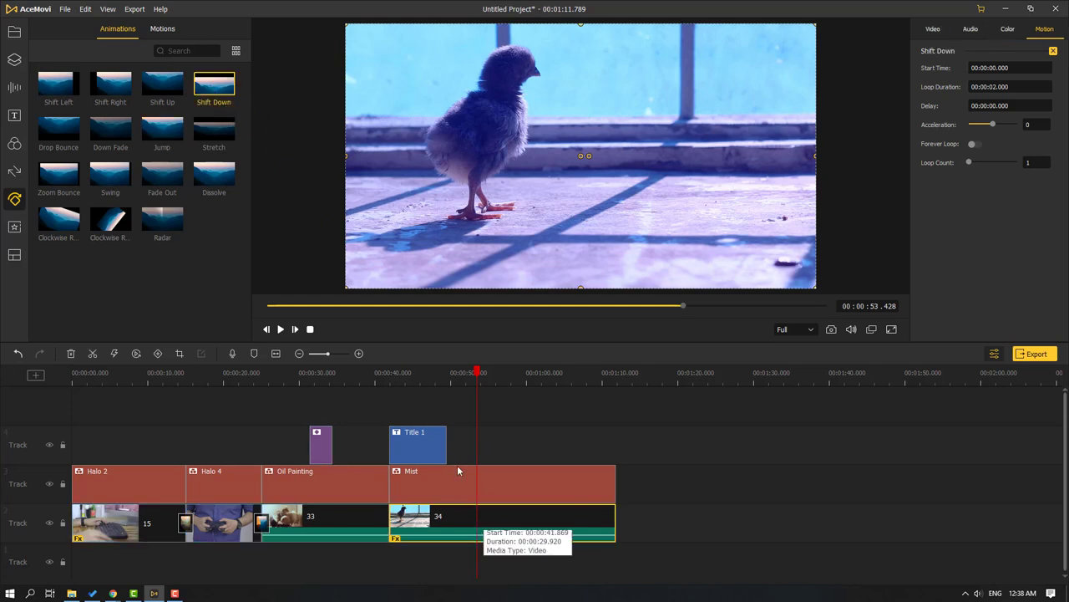
pyautogui.click(390, 374)
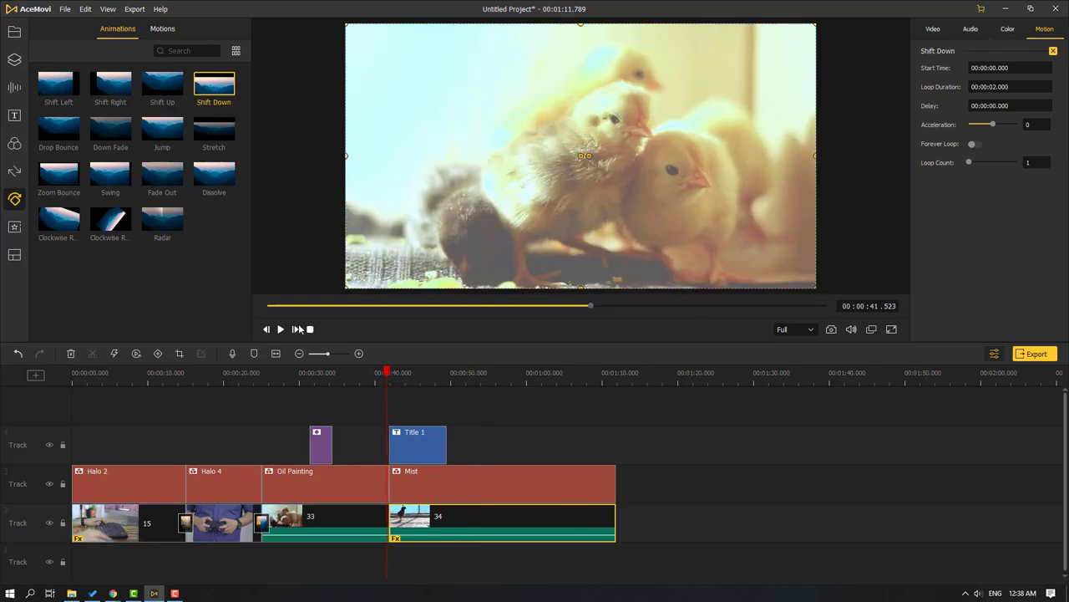
pyautogui.click(282, 330)
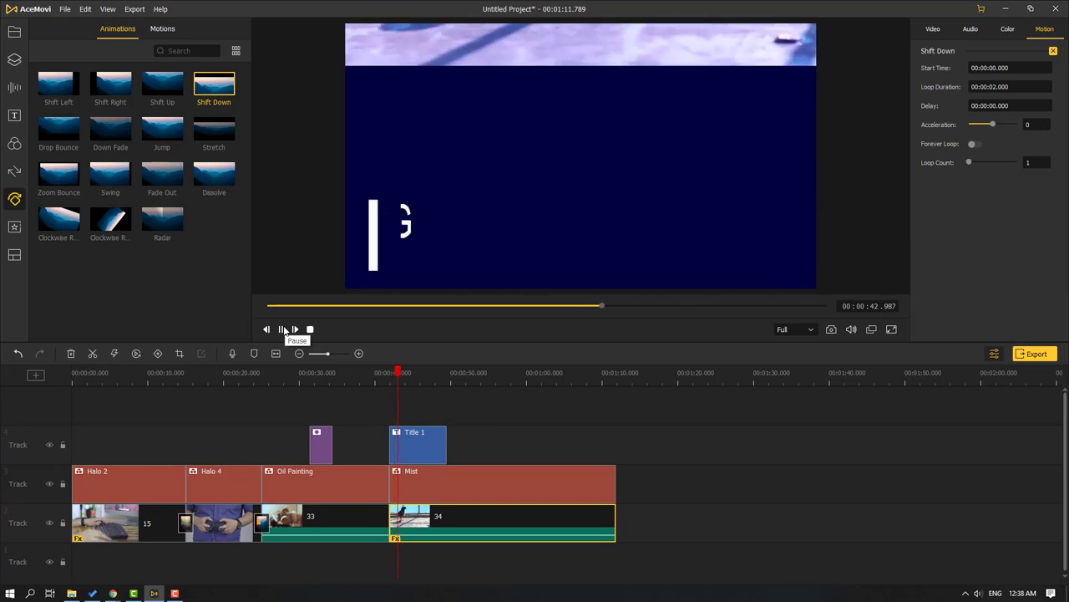
pyautogui.click(283, 329)
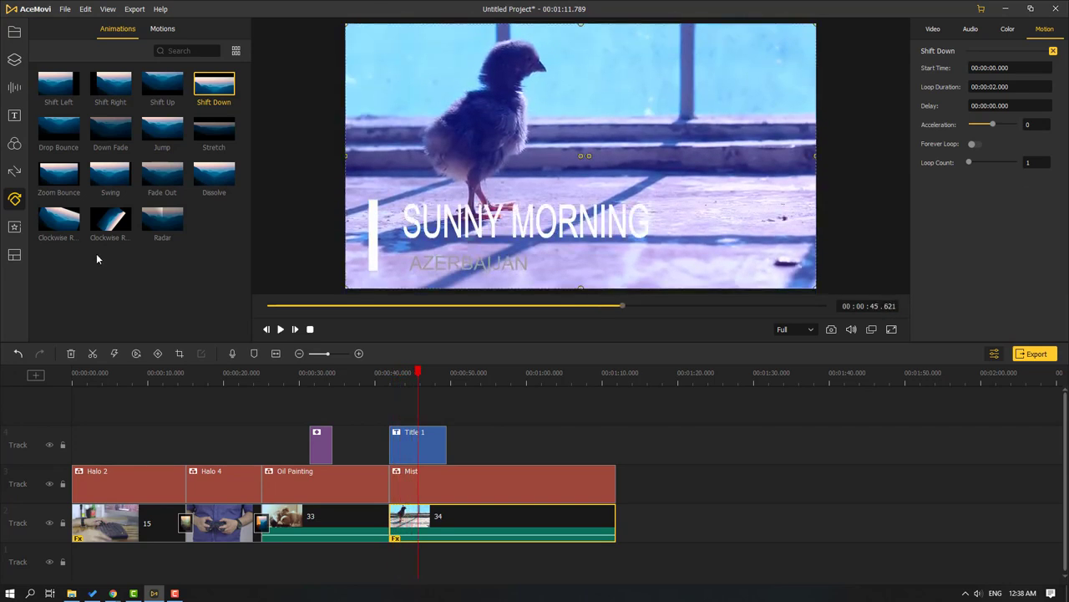
pyautogui.click(15, 227)
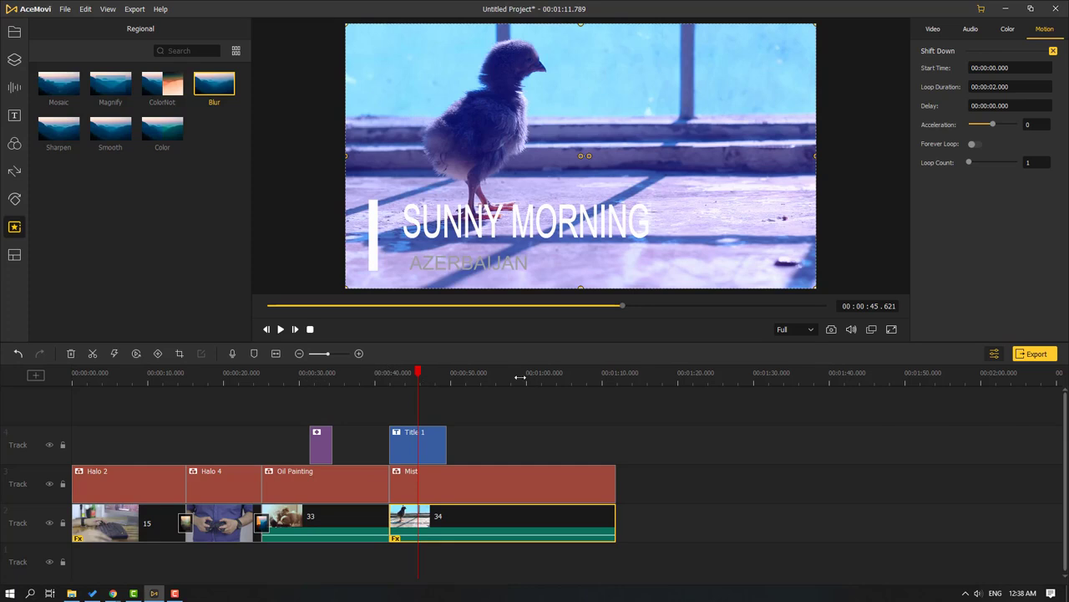
# Split clip 34 at about 58 s and drag the second piece later, leaving a gap
pyautogui.moveTo(558, 377); pyautogui.dragTo(465, 377)
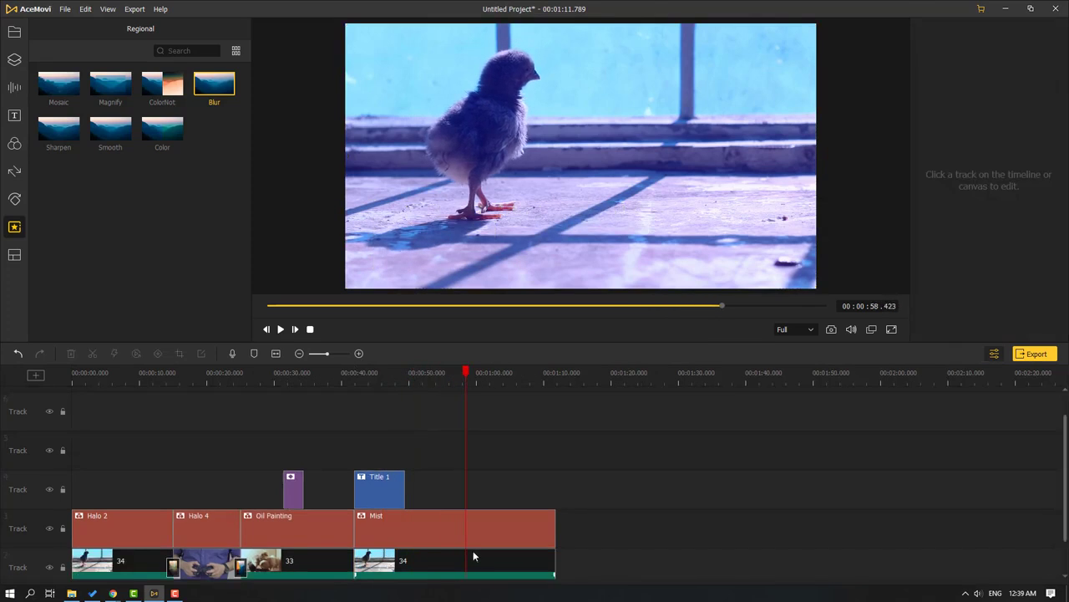
pyautogui.click(424, 553)
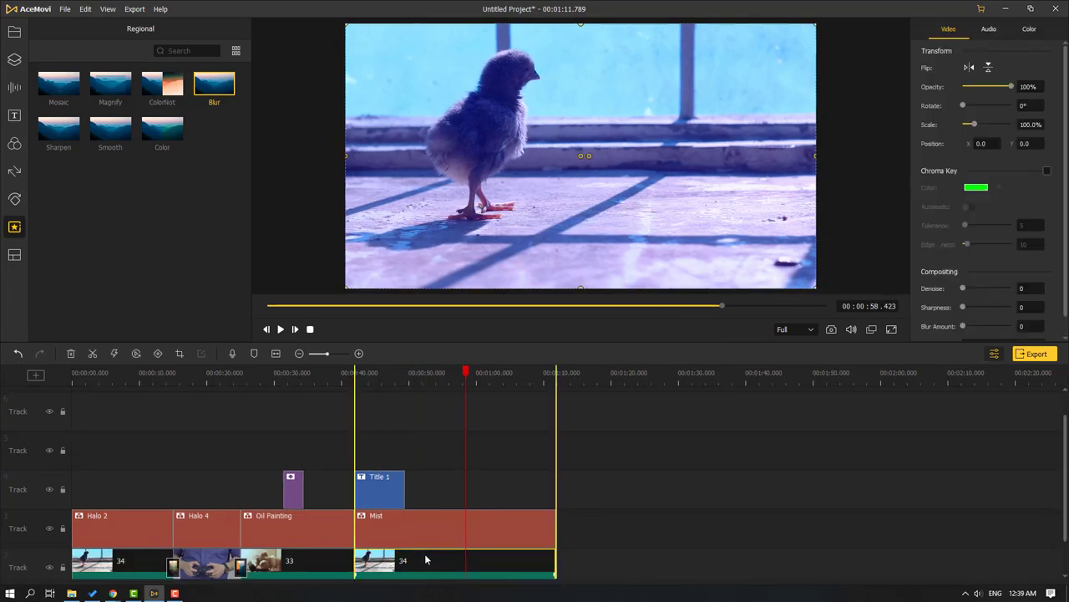
pyautogui.click(92, 354)
pyautogui.moveTo(489, 566); pyautogui.dragTo(603, 566)
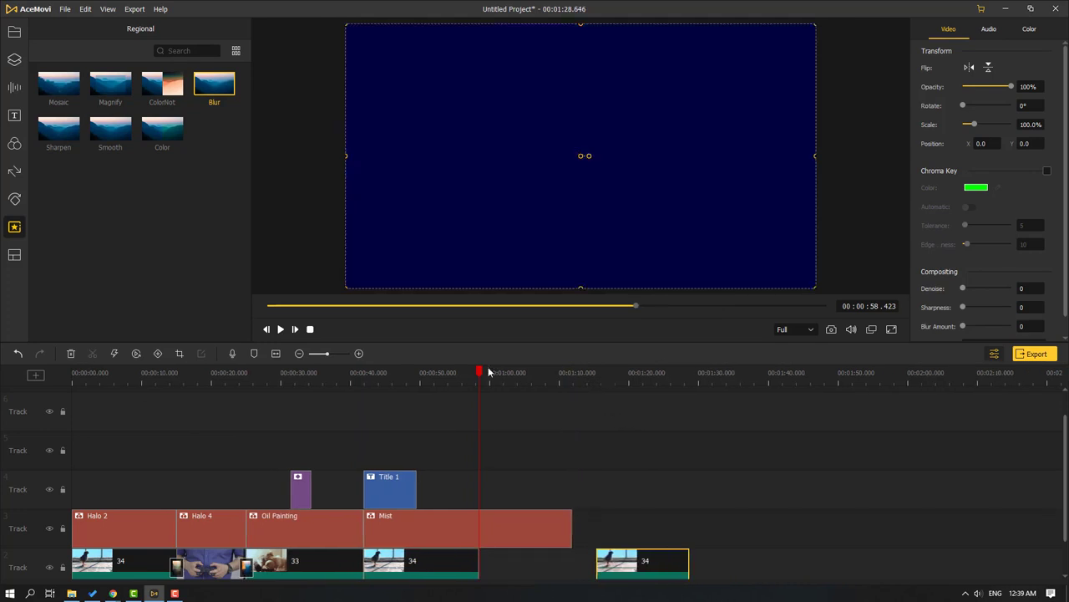
# Try a full-frame Blur region effect over the moved piece, then delete it
pyautogui.moveTo(480, 374); pyautogui.dragTo(631, 383)
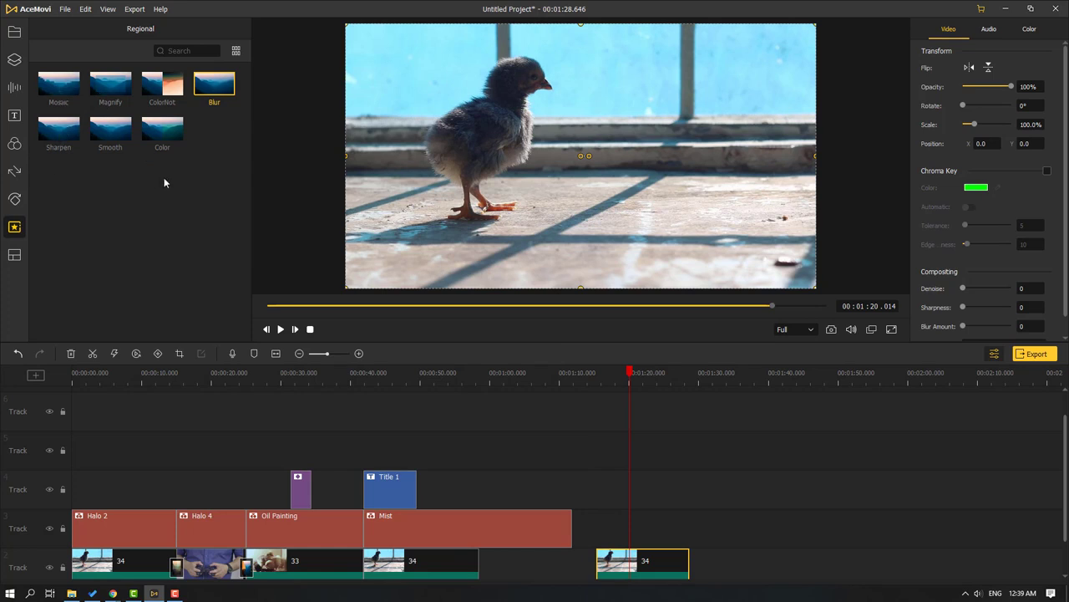
pyautogui.moveTo(209, 83); pyautogui.dragTo(689, 528)
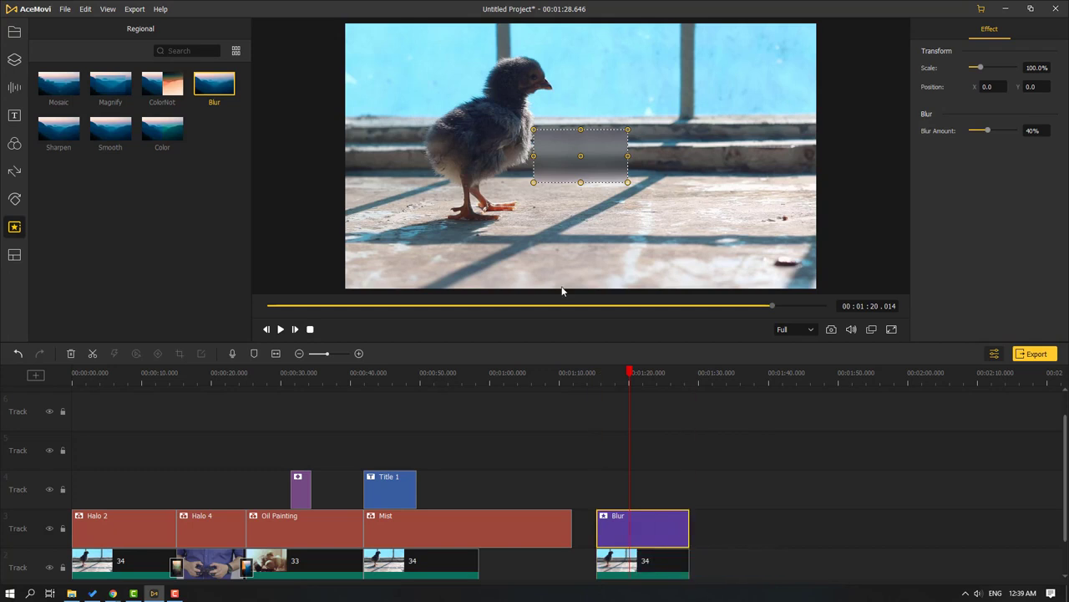
pyautogui.moveTo(532, 184); pyautogui.dragTo(351, 282)
pyautogui.moveTo(627, 130); pyautogui.dragTo(815, 25)
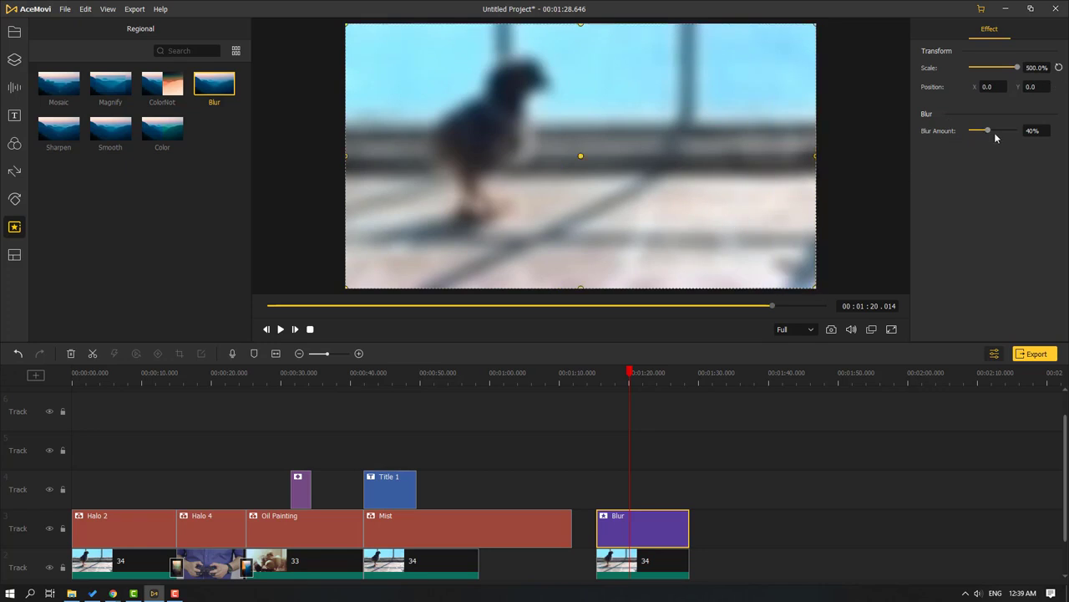
pyautogui.moveTo(988, 132)
pyautogui.mouseDown()
pyautogui.moveTo(976, 132)
pyautogui.moveTo(1002, 132)
pyautogui.mouseUp()
pyautogui.click(667, 525)
pyautogui.press('Delete')
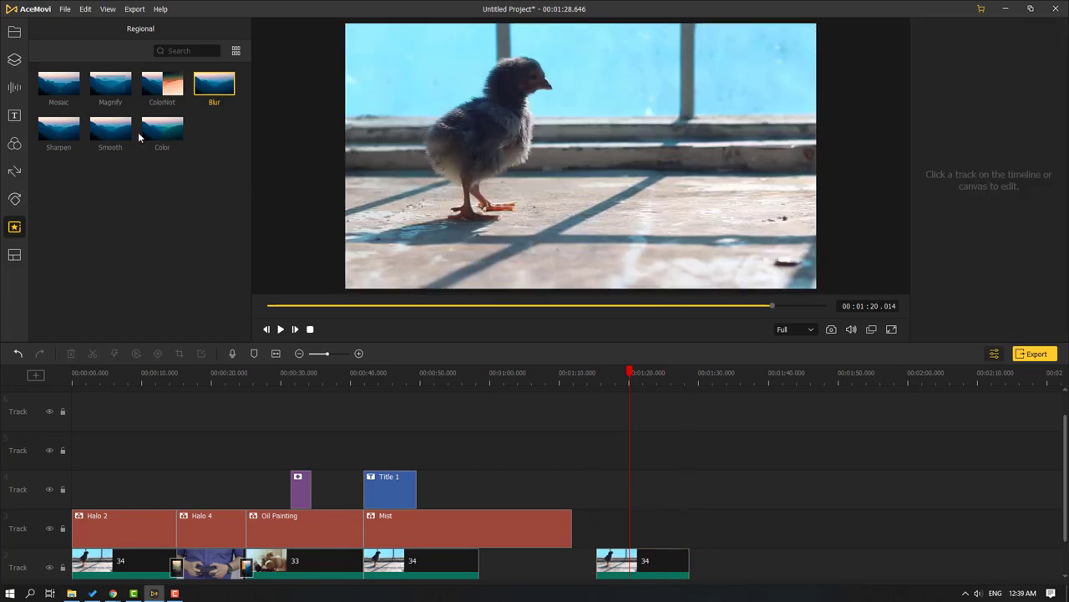
# Try a full-frame Color region effect with saturation 56 over the moved clip 34 piece, then delete it
pyautogui.moveTo(159, 129); pyautogui.dragTo(689, 535)
pyautogui.moveTo(980, 67); pyautogui.dragTo(1017, 66)
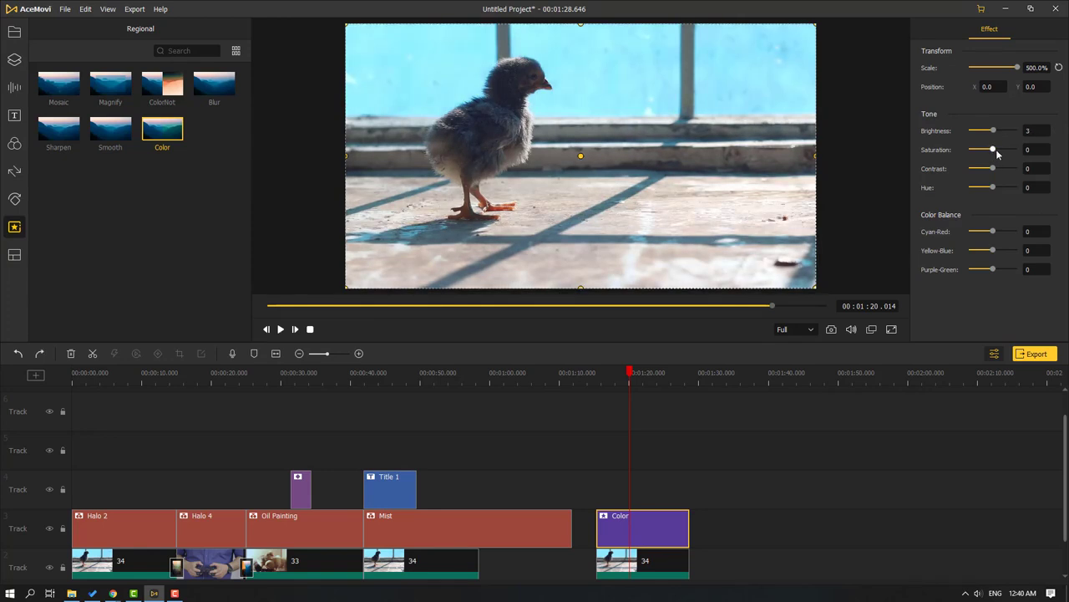
pyautogui.moveTo(995, 151)
pyautogui.mouseDown()
pyautogui.moveTo(1006, 150)
pyautogui.moveTo(991, 171)
pyautogui.mouseUp()
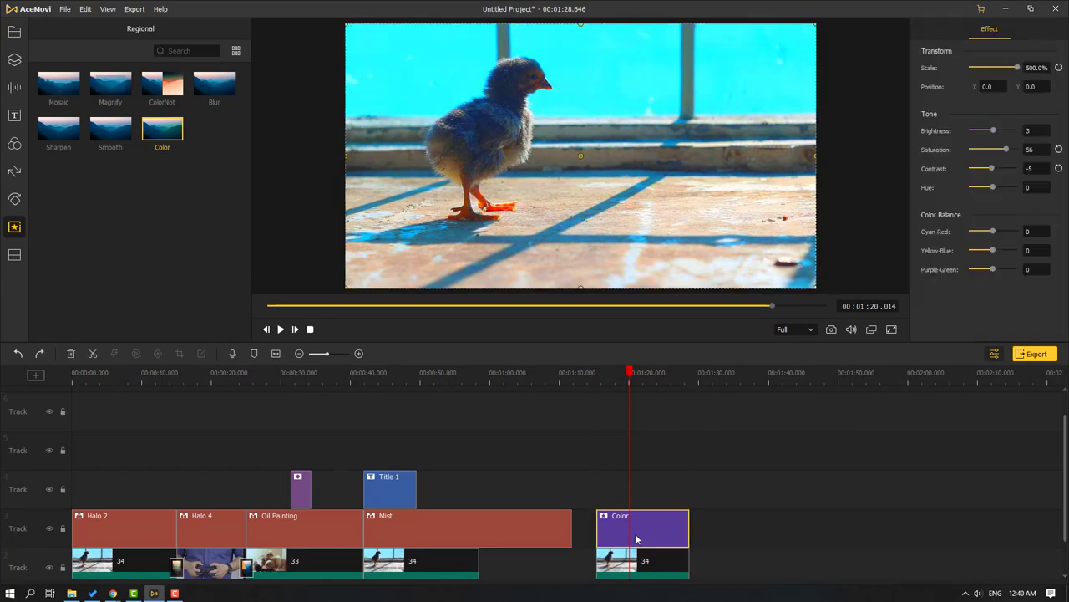
pyautogui.press('Delete')
pyautogui.click(13, 255)
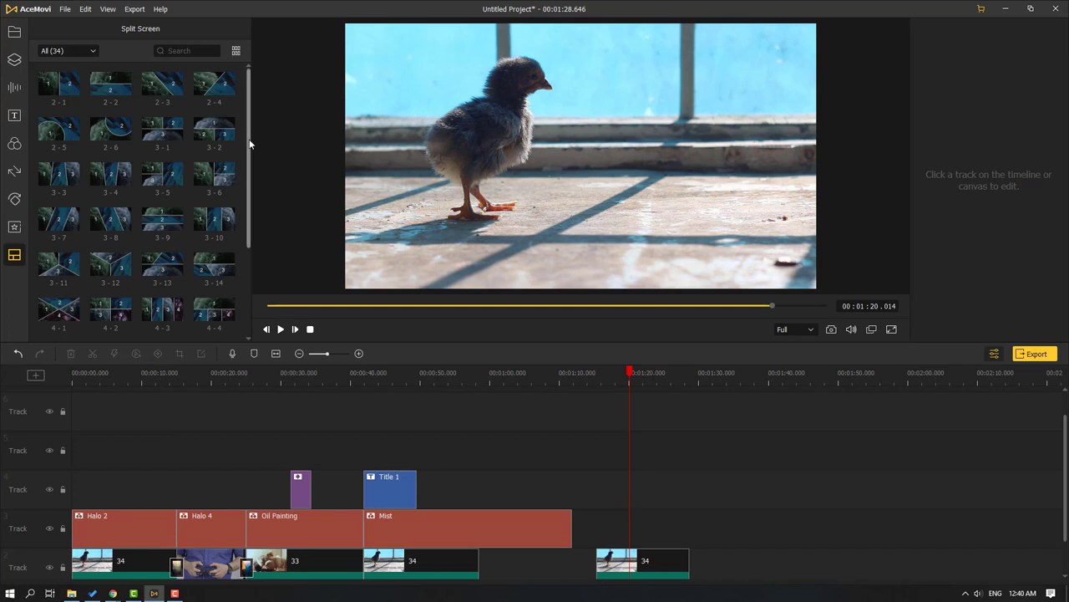
# Add the 3-12 split-screen template at the playhead
pyautogui.moveTo(249, 144); pyautogui.dragTo(246, 240)
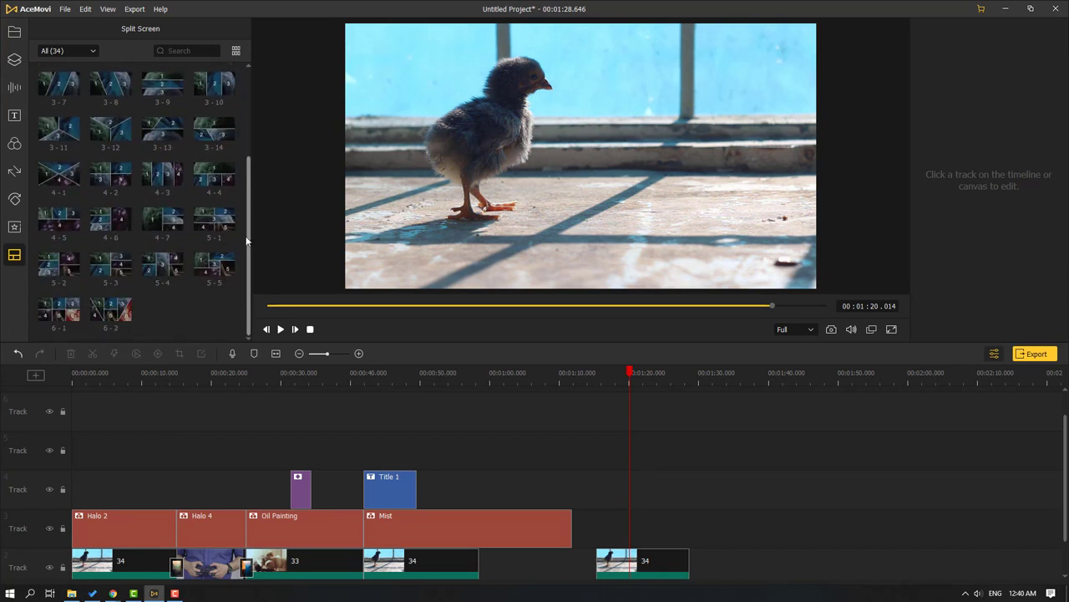
pyautogui.scroll(1, 117, 182)
pyautogui.click(124, 181)
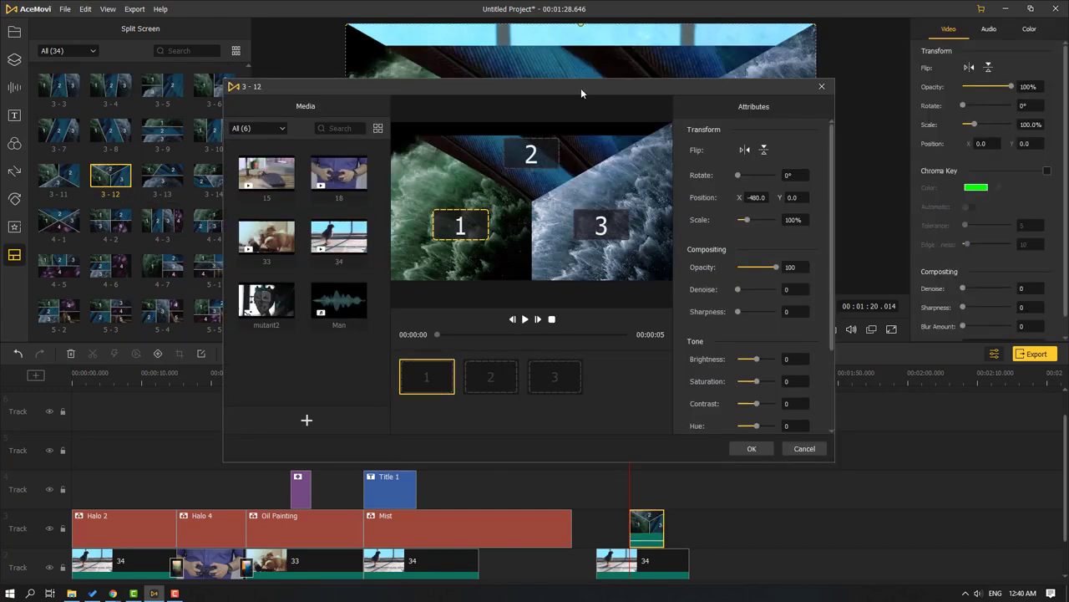
pyautogui.moveTo(581, 87); pyautogui.dragTo(652, 106)
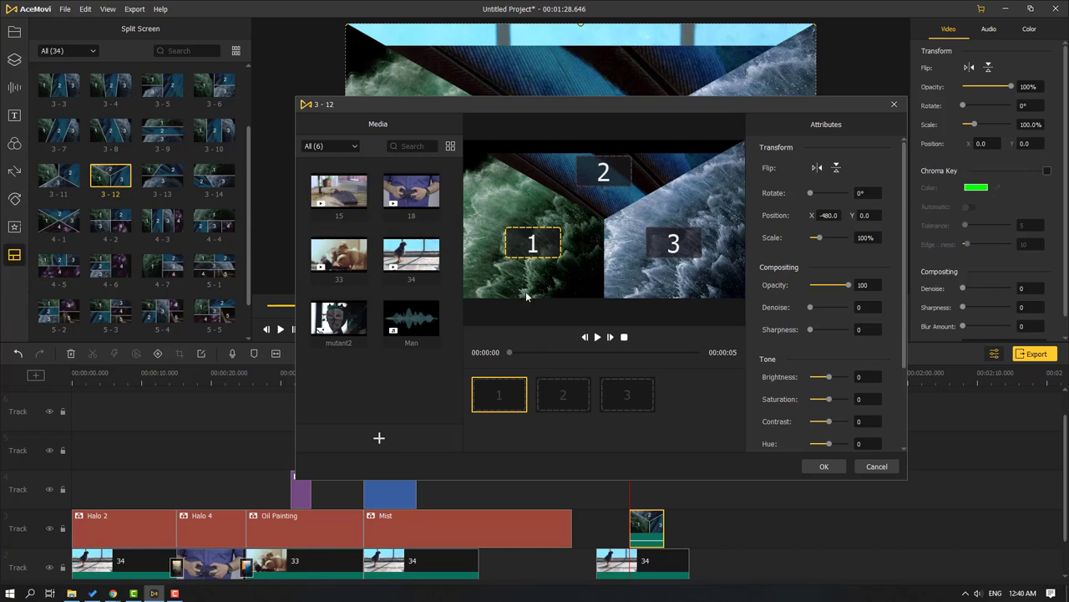
# Fill the three regions with clips 18, 15 and 34, preview, and confirm the layout
pyautogui.moveTo(415, 194); pyautogui.dragTo(535, 245)
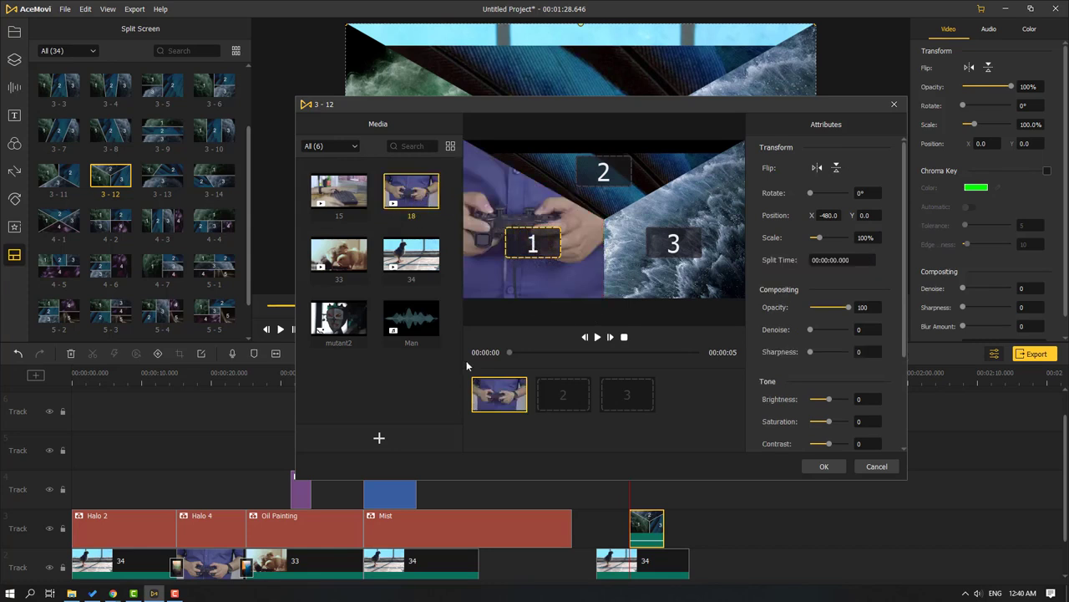
pyautogui.moveTo(330, 190); pyautogui.dragTo(607, 90)
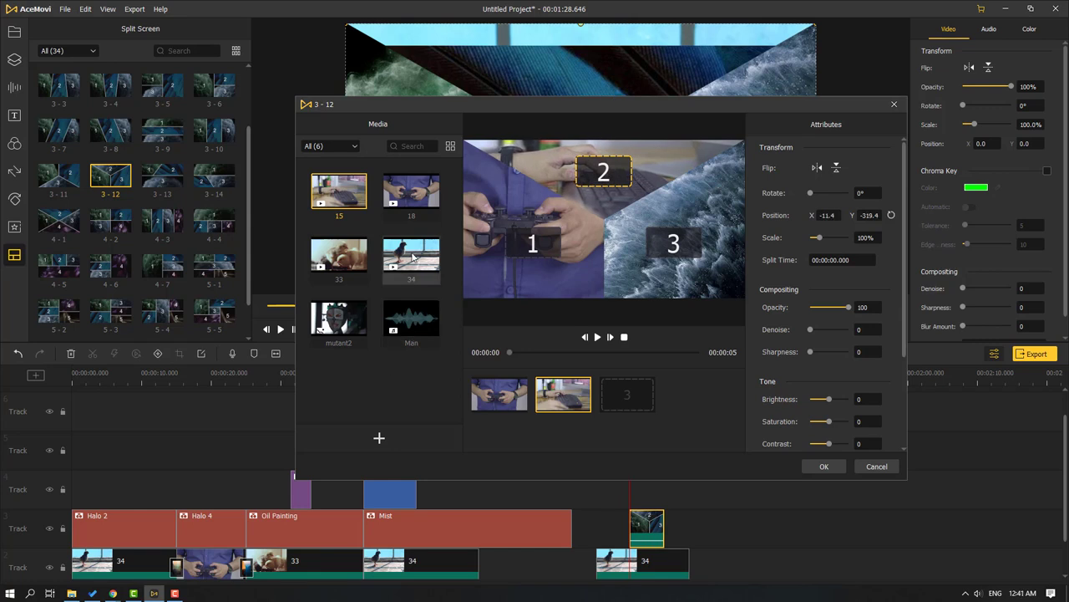
pyautogui.moveTo(411, 254); pyautogui.dragTo(753, 240)
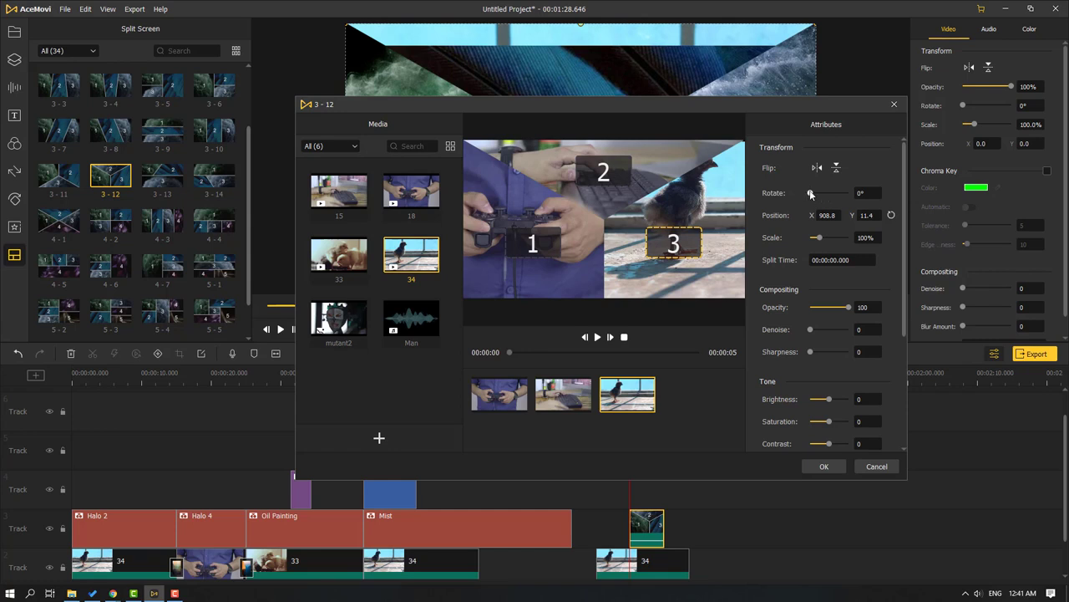
pyautogui.moveTo(811, 194)
pyautogui.mouseDown()
pyautogui.moveTo(820, 193)
pyautogui.moveTo(811, 193)
pyautogui.mouseUp()
pyautogui.scroll(-3, 813, 328)
pyautogui.scroll(2, 909, 300)
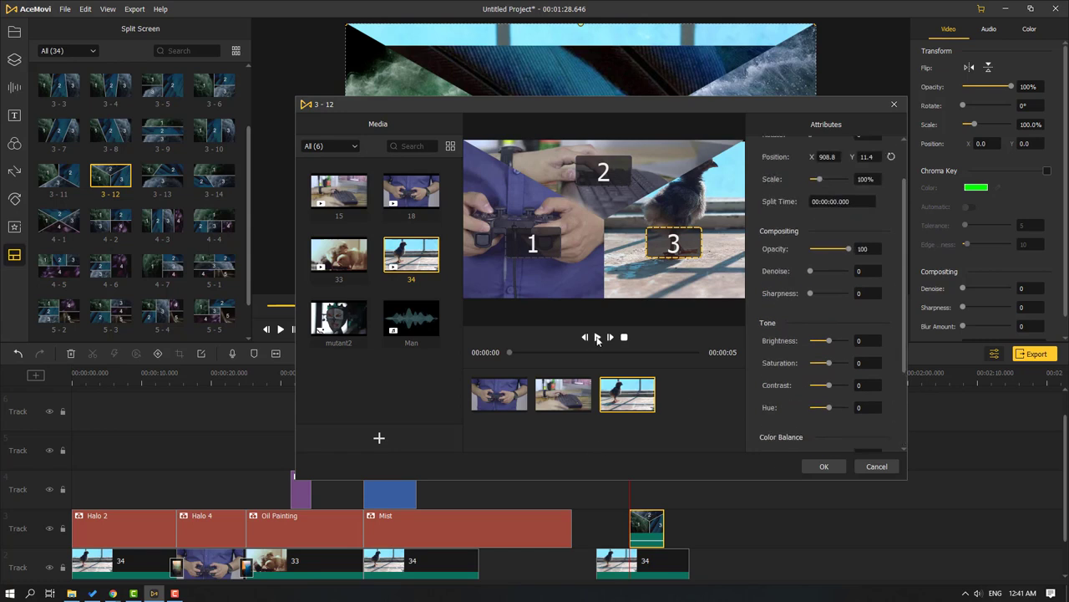
pyautogui.click(597, 338)
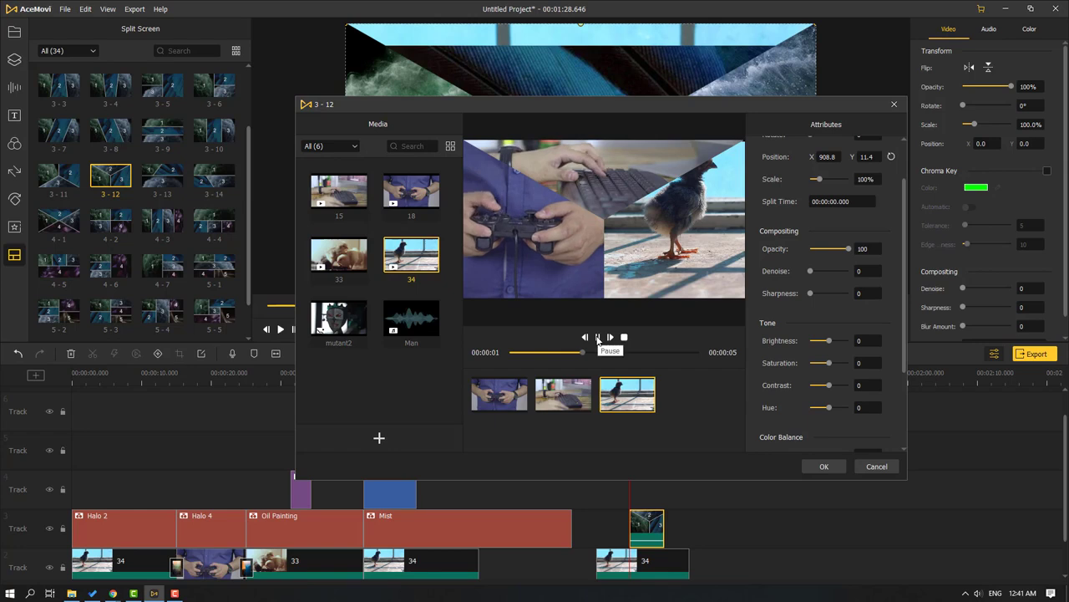
pyautogui.click(597, 338)
pyautogui.click(819, 469)
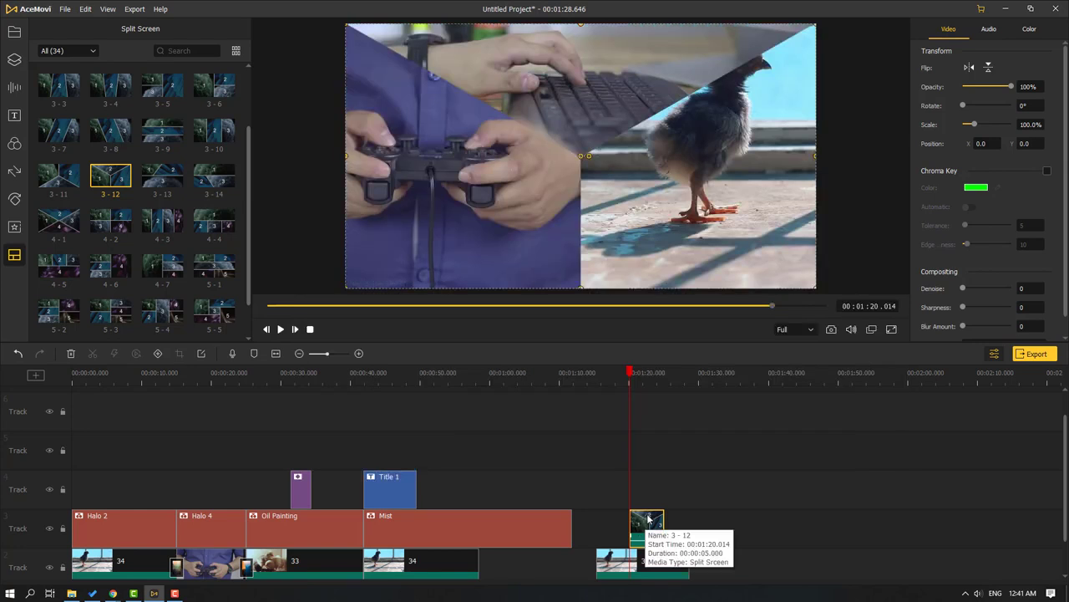
# Drag the 3-12 split-screen clip to just after the later clip 34 piece and play it back
pyautogui.moveTo(649, 519); pyautogui.dragTo(699, 542)
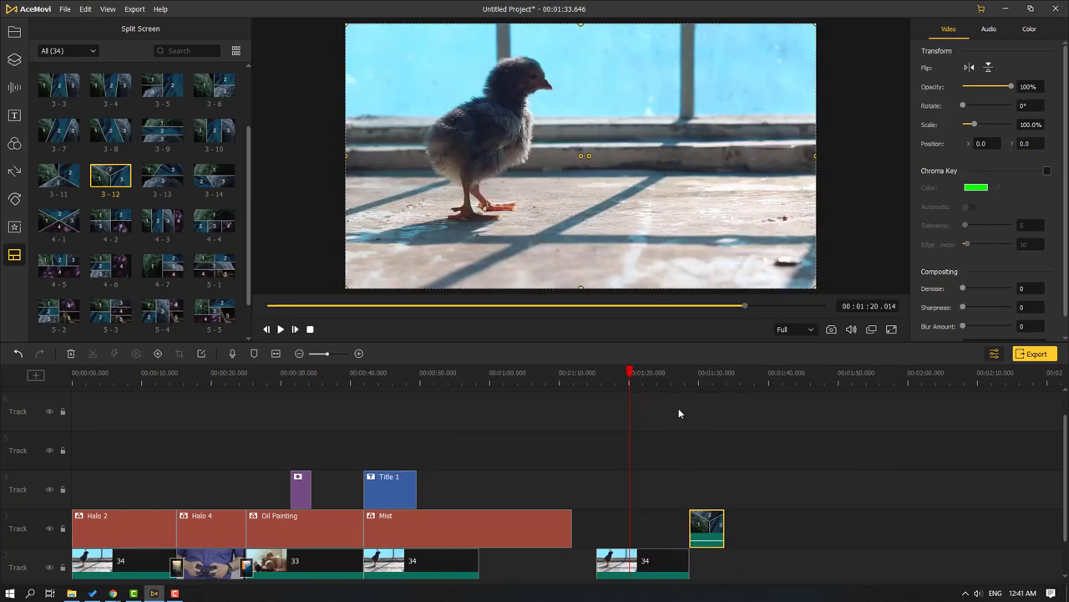
pyautogui.click(681, 411)
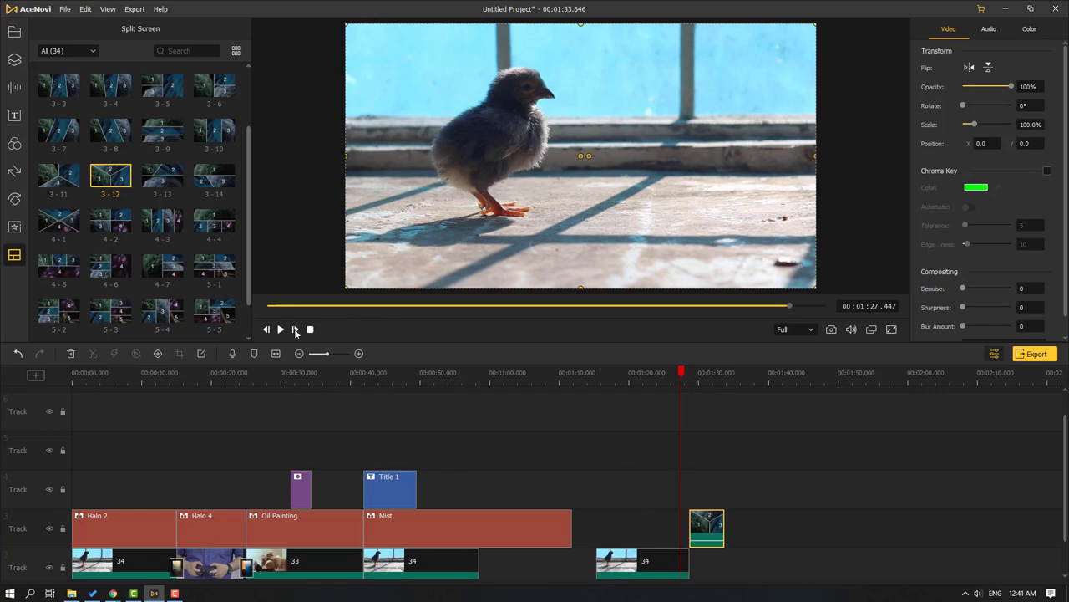
pyautogui.click(282, 331)
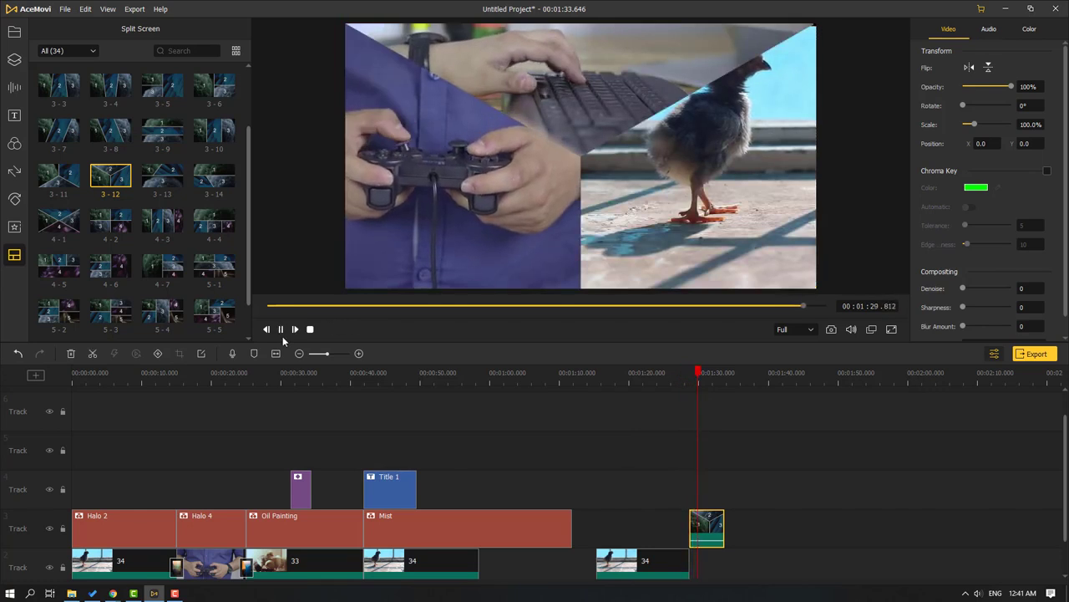
pyautogui.click(283, 334)
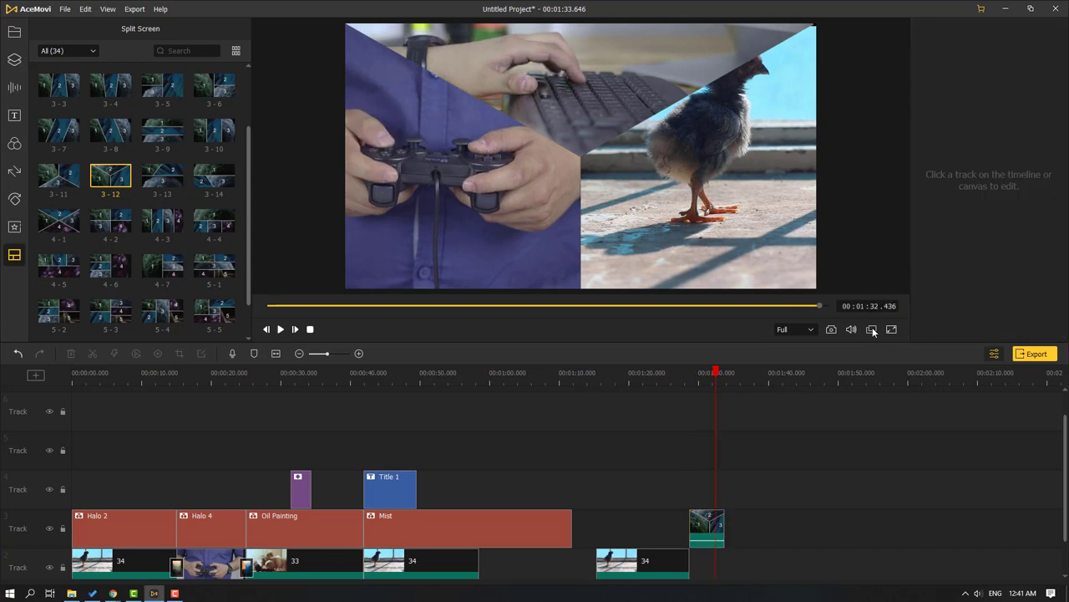
pyautogui.click(642, 564)
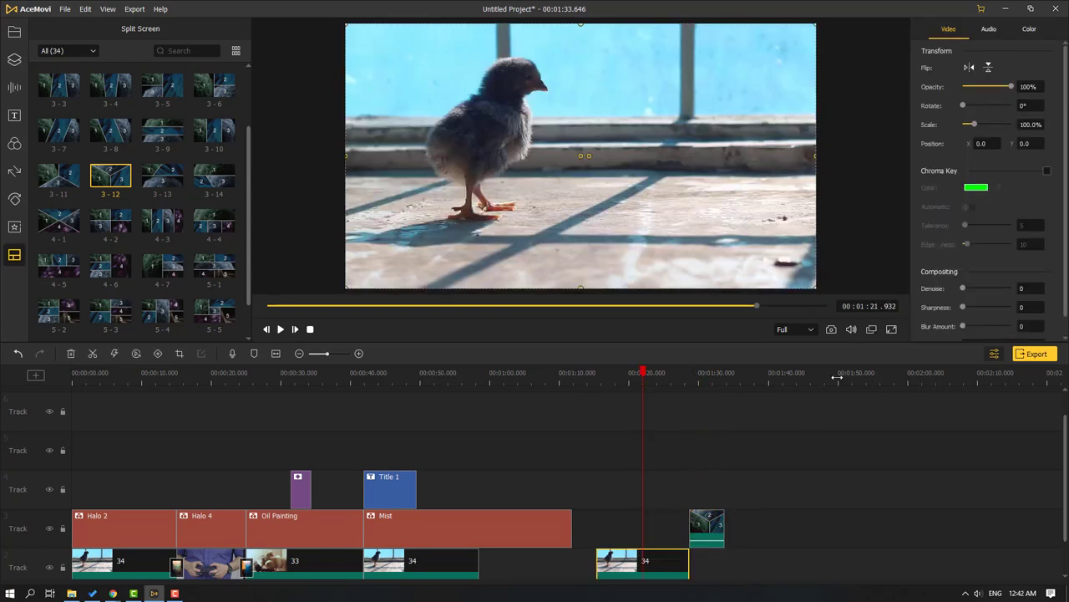
# Snapshot the chick frame and place it on track 3 after the split-screen clip, lengthened
pyautogui.click(830, 329)
pyautogui.moveTo(155, 128)
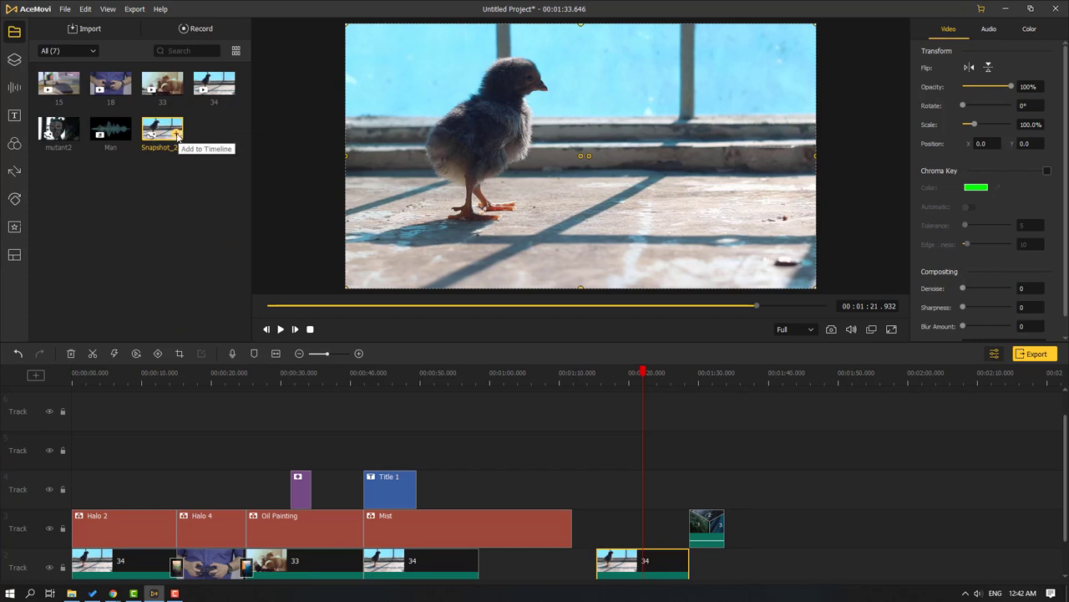
pyautogui.moveTo(177, 138); pyautogui.dragTo(762, 528)
pyautogui.moveTo(755, 378); pyautogui.dragTo(760, 378)
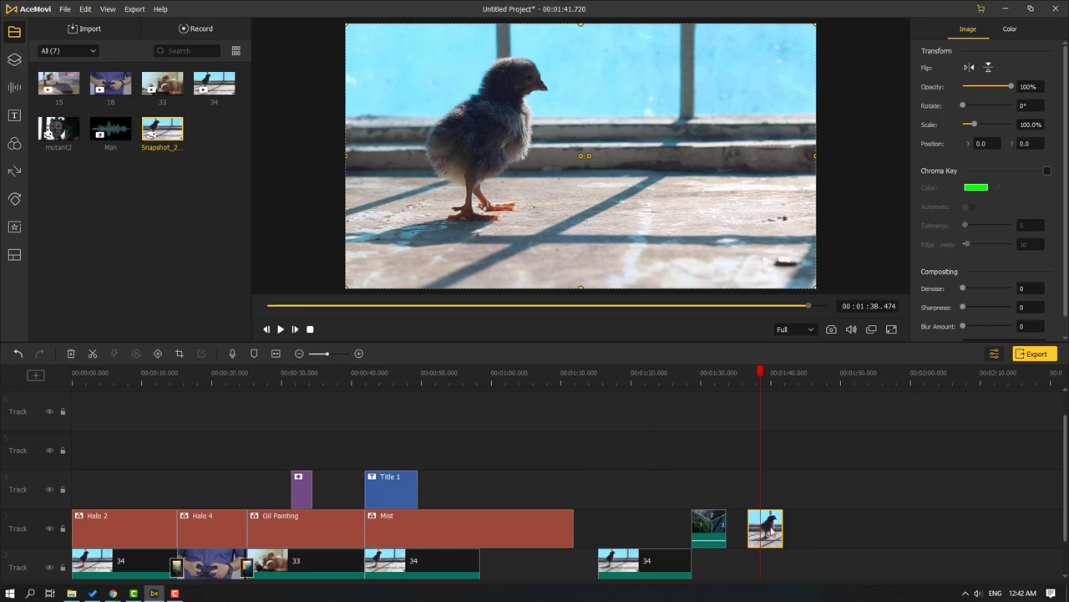
pyautogui.moveTo(782, 527); pyautogui.dragTo(883, 532)
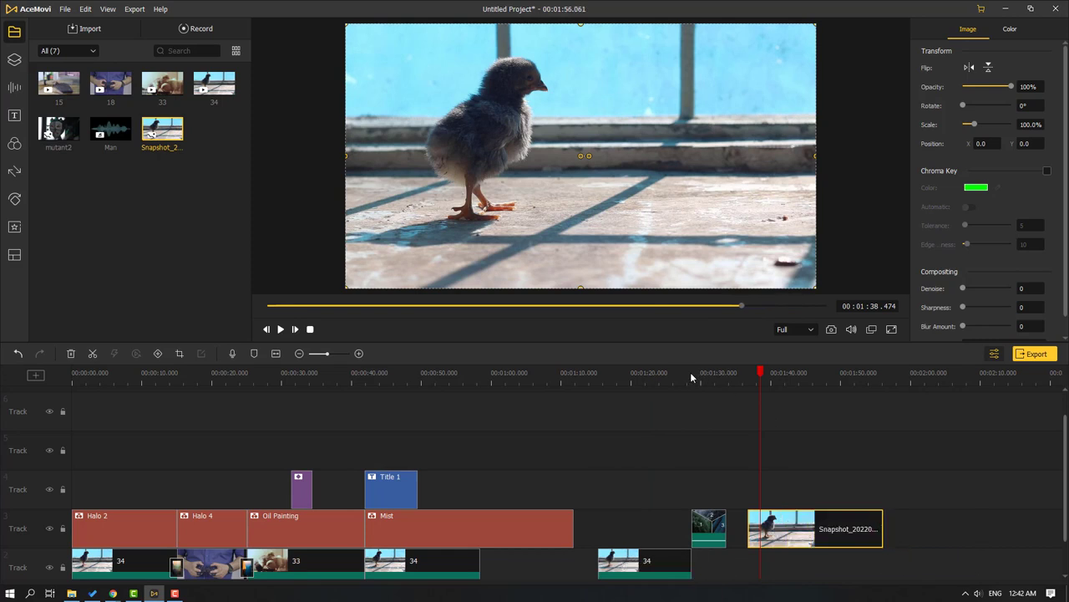
# Raise the preview volume to maximum
pyautogui.click(639, 373)
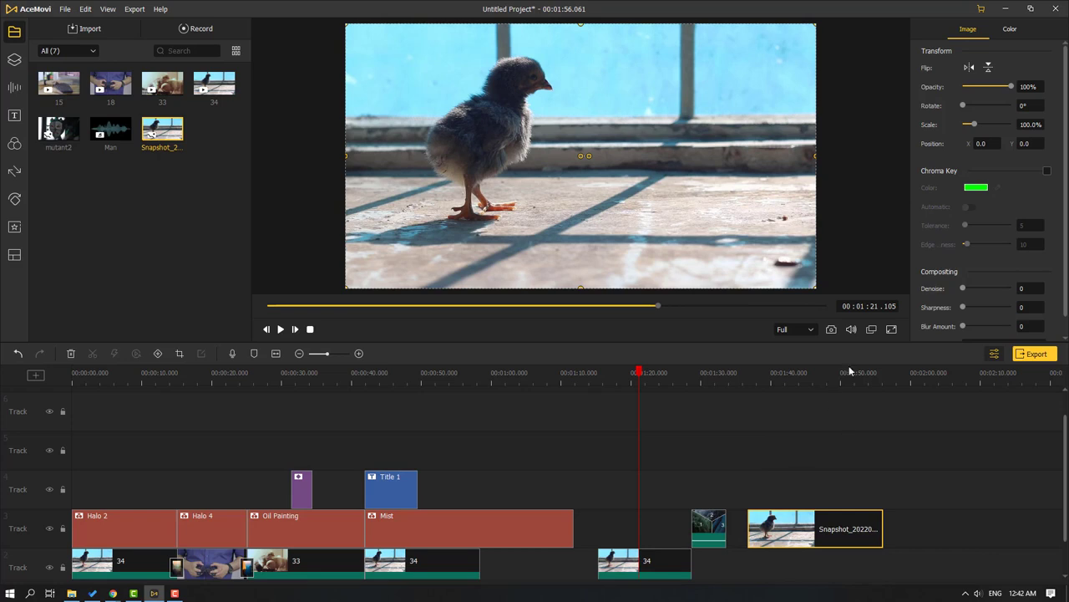
pyautogui.moveTo(850, 330)
pyautogui.moveTo(852, 311); pyautogui.dragTo(853, 283)
pyautogui.click(891, 329)
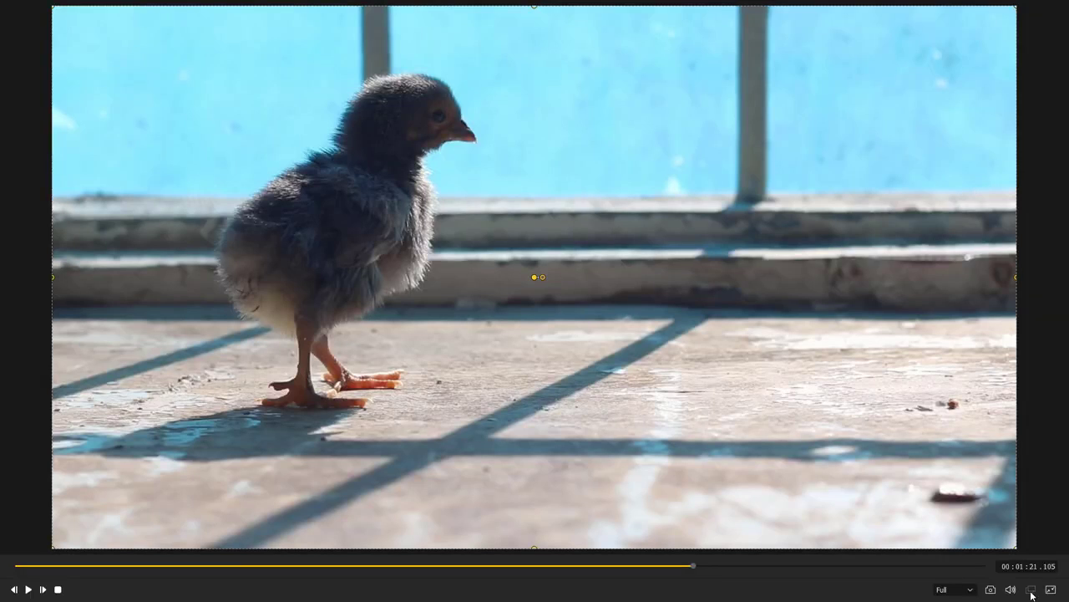
pyautogui.press('Escape')
pyautogui.click(892, 329)
pyautogui.press('Escape')
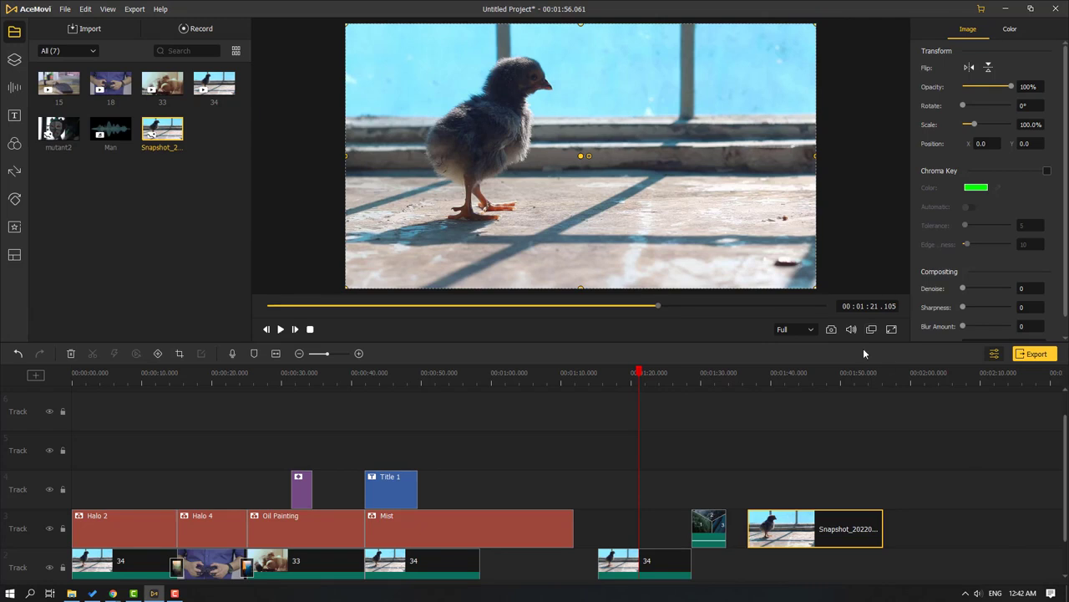
pyautogui.click(870, 329)
pyautogui.moveTo(495, 151); pyautogui.dragTo(558, 90)
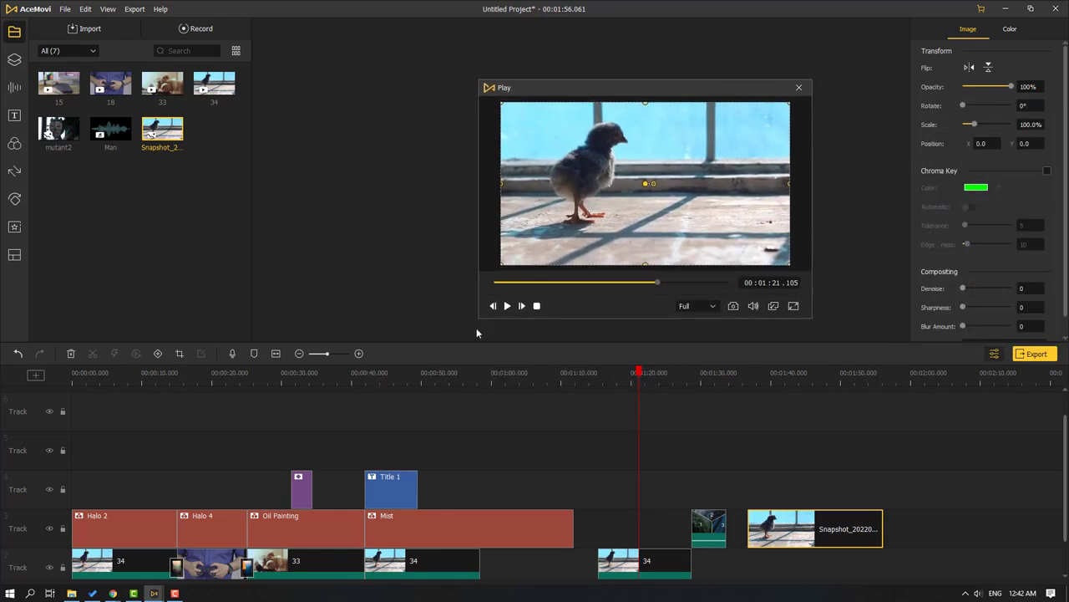
pyautogui.moveTo(479, 318); pyautogui.dragTo(480, 583)
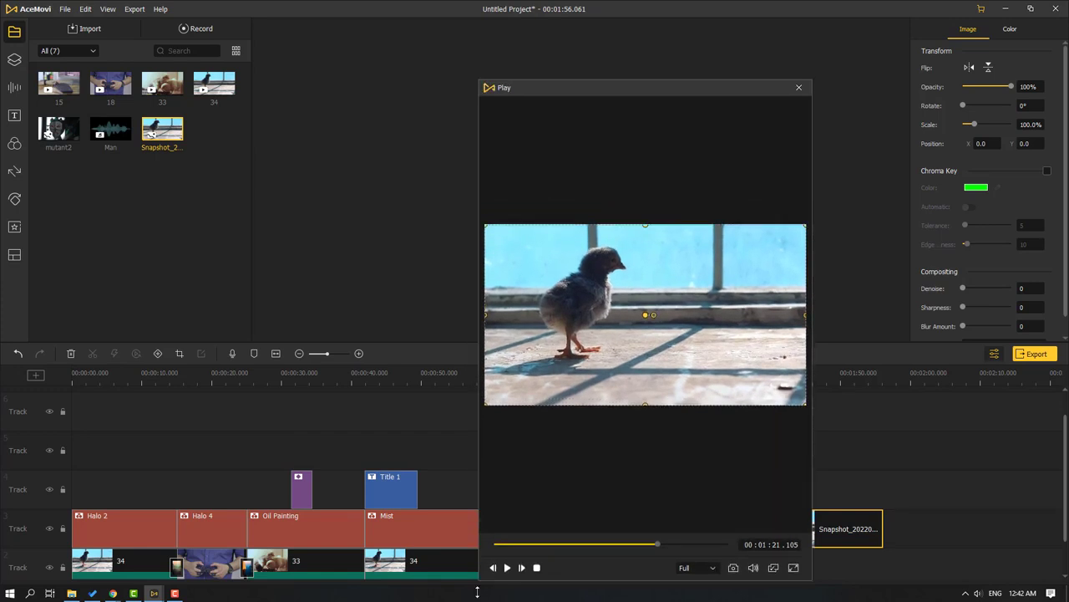
pyautogui.moveTo(547, 77); pyautogui.dragTo(554, 18)
pyautogui.moveTo(813, 255); pyautogui.dragTo(1068, 275)
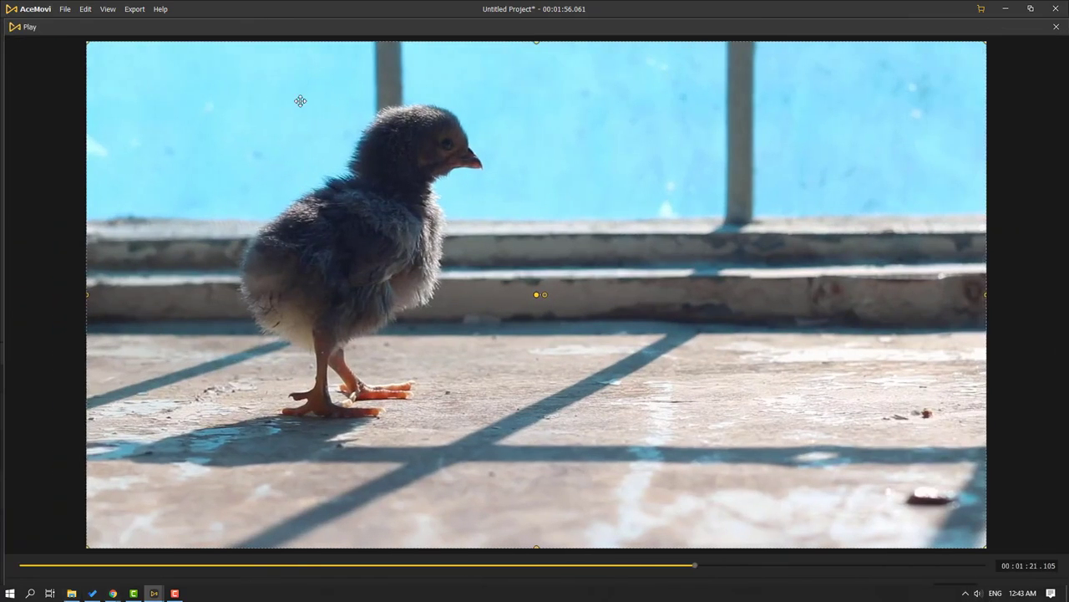
pyautogui.moveTo(541, 26); pyautogui.dragTo(578, 326)
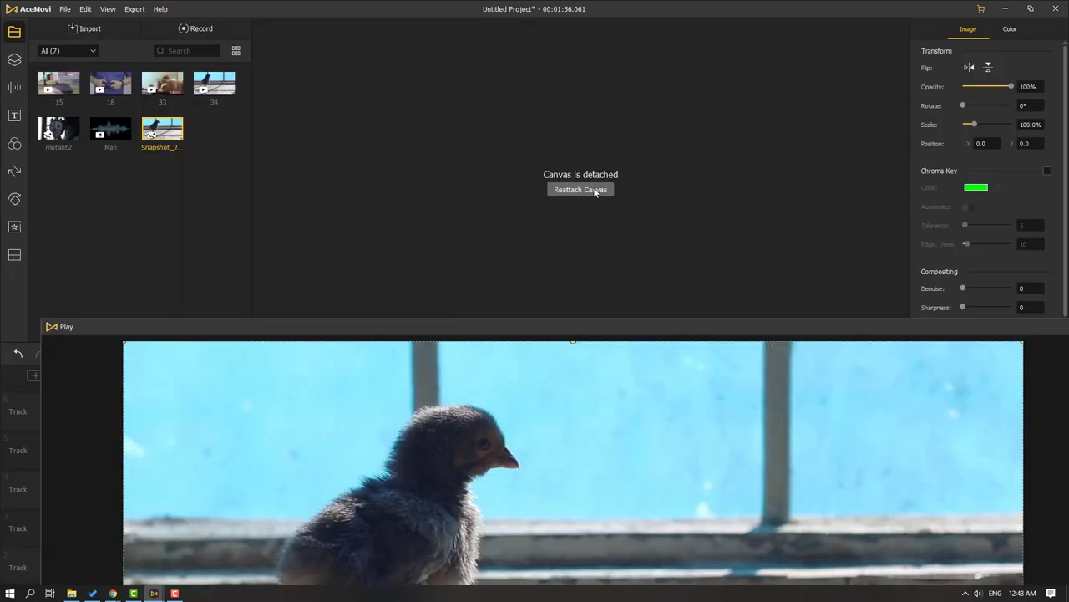
pyautogui.click(596, 191)
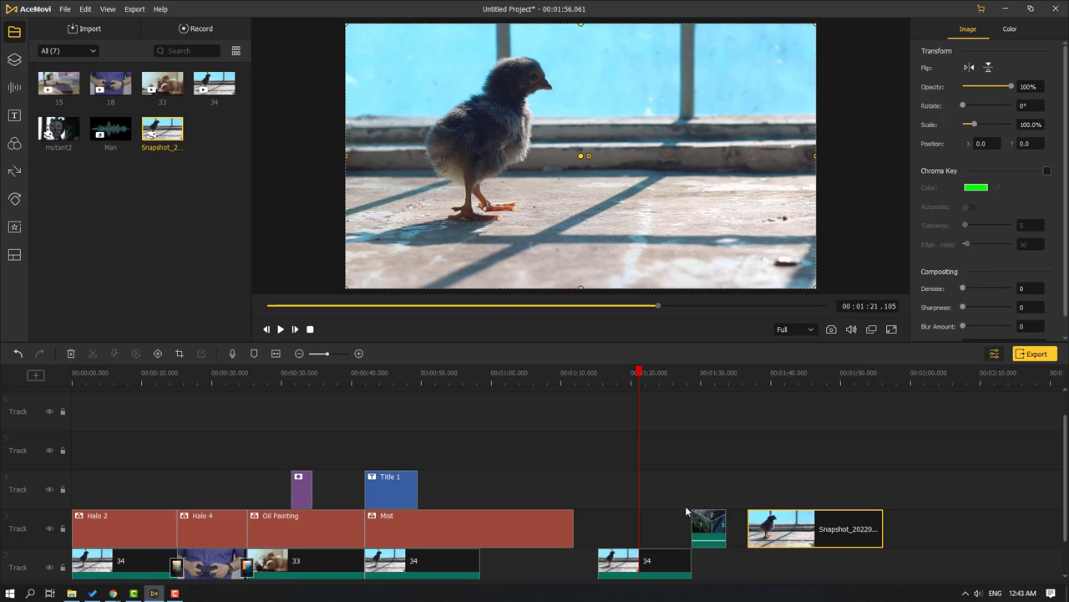
pyautogui.click(666, 561)
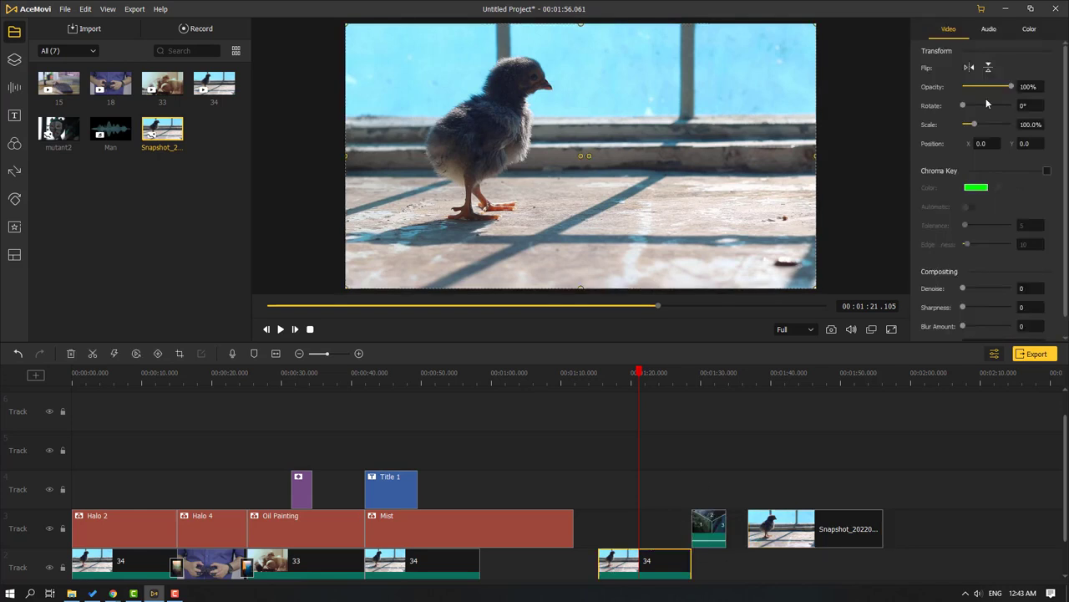
pyautogui.click(987, 30)
pyautogui.click(1029, 30)
pyautogui.click(948, 30)
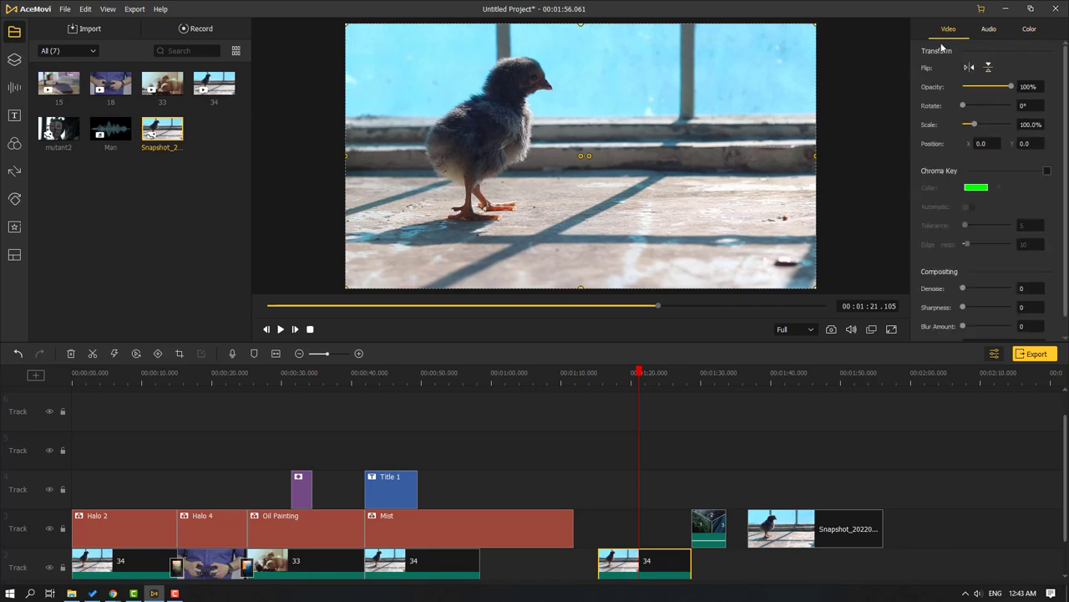